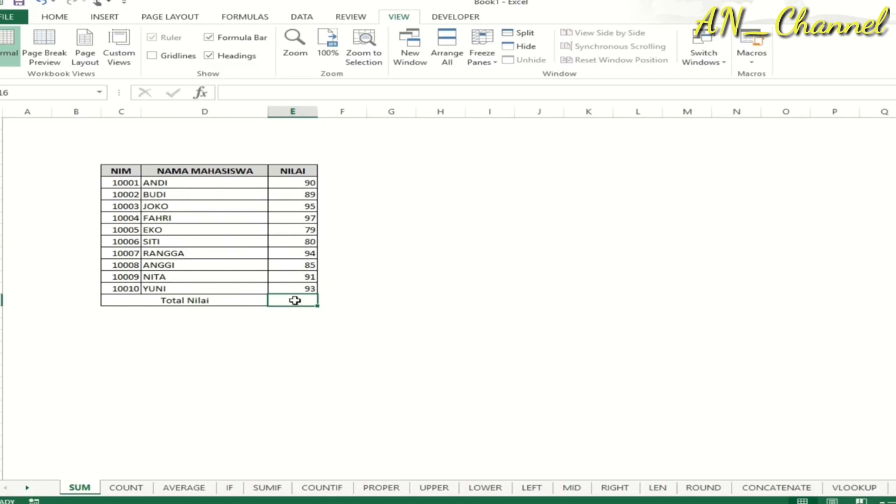
Calculate Total Nilai in cell E16 of the SUM sheet with a SUM formula over the scores E6:E15
type("=")
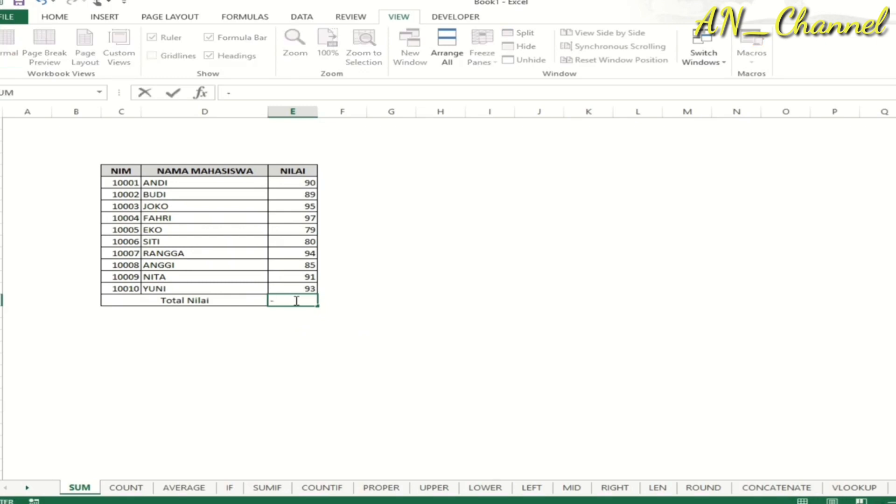
type("su")
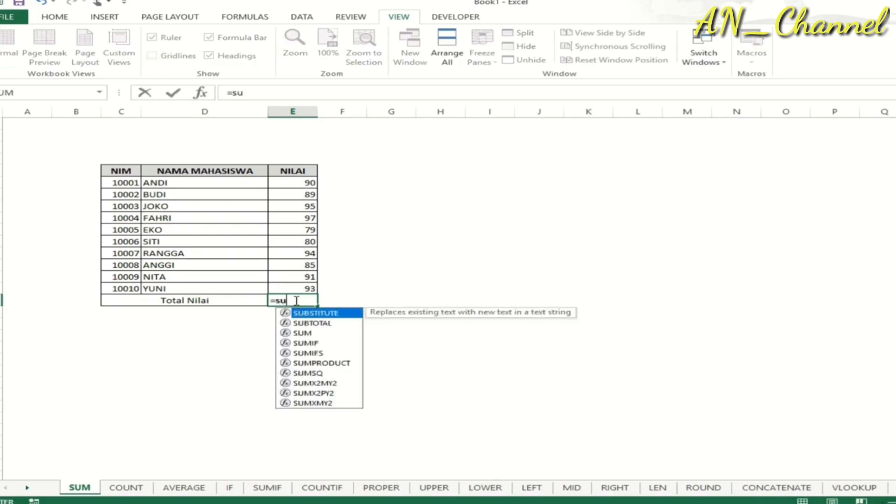
type("m(")
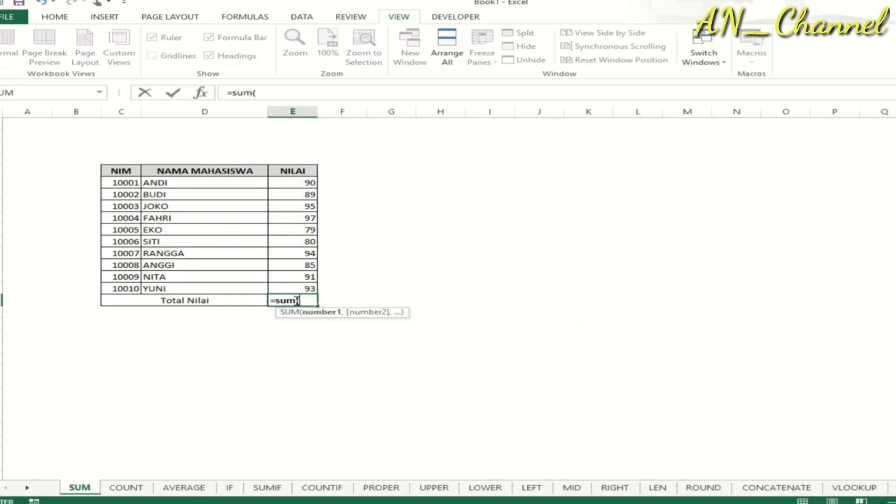
left_click_drag(296, 181, 300, 183)
key("shift+Down")
key("shift+Down")
key("shift+Down")
key("shift+Down")
key("shift+Down")
key("shift+Down")
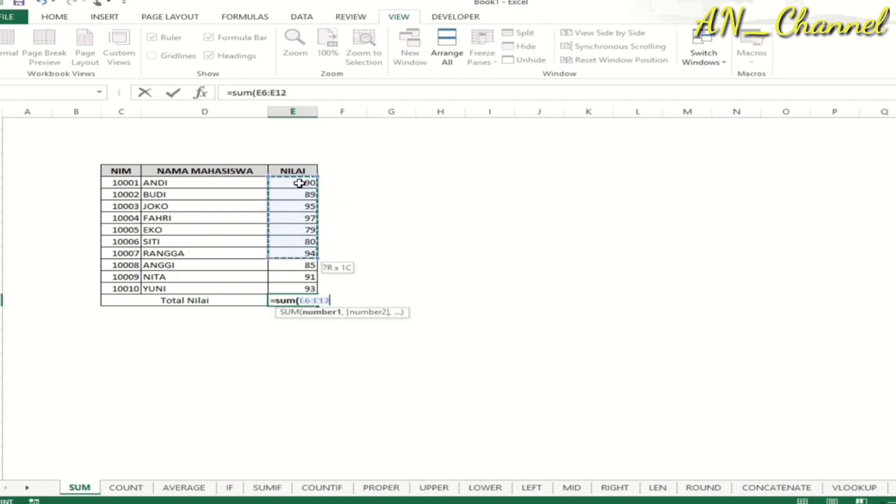
key("shift+Down")
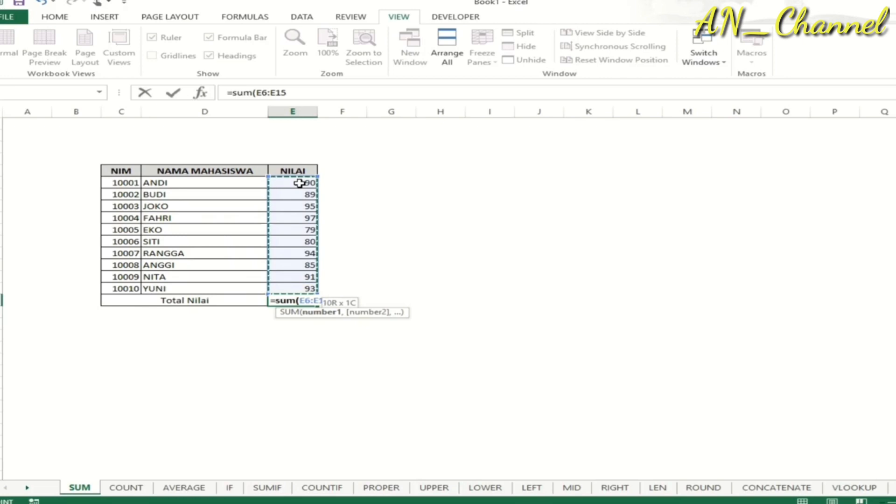
key("Return")
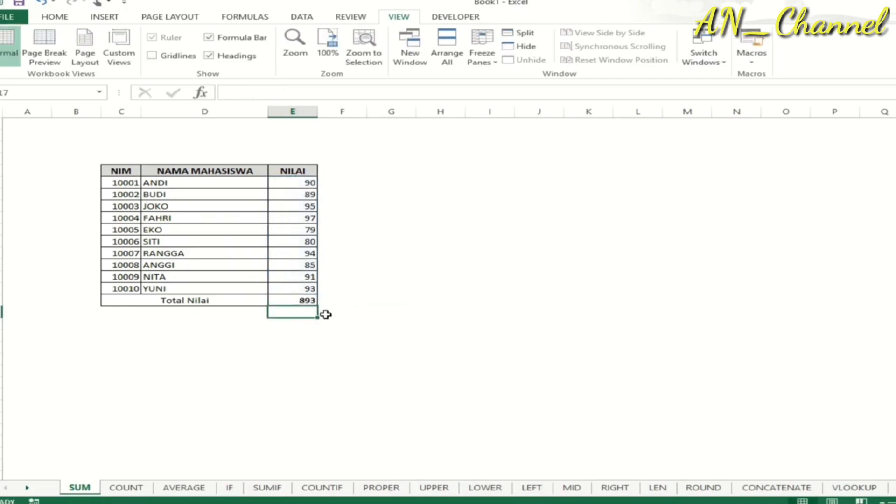
left_click(297, 300)
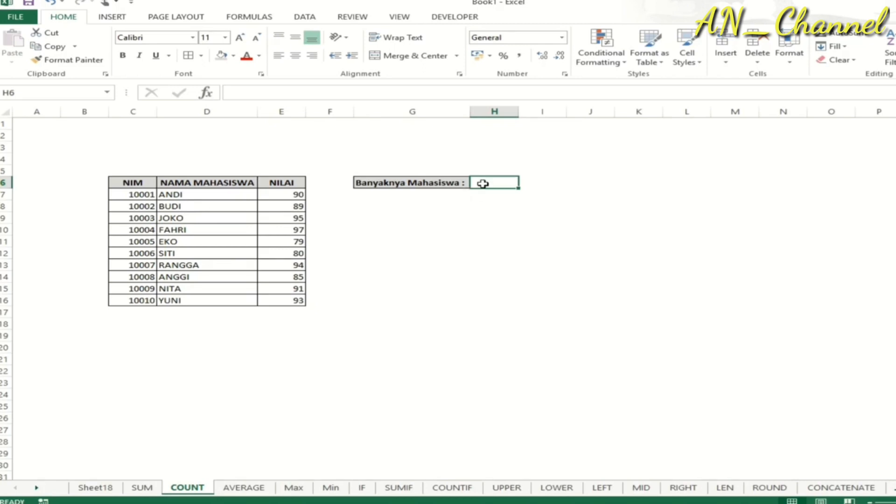
Count the students in H6 beside Banyaknya Mahasiswa with a COUNT formula over the NIM values C7:C16
type("=")
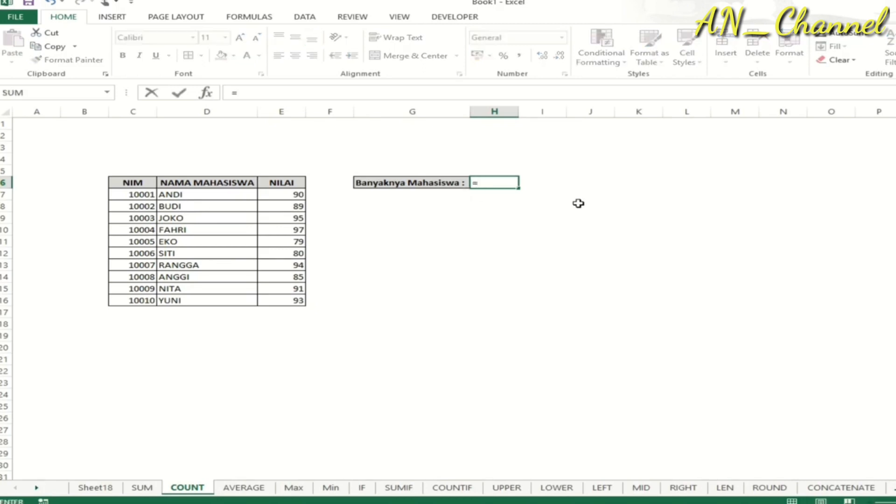
type("count")
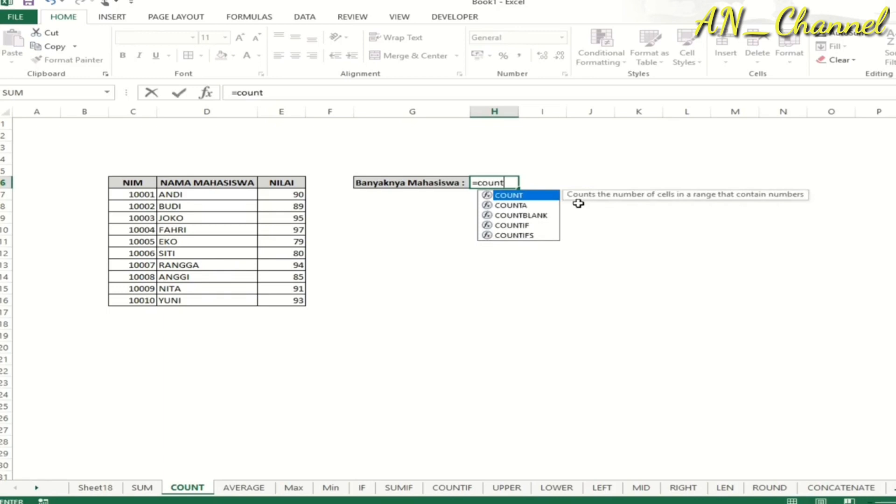
key("Tab")
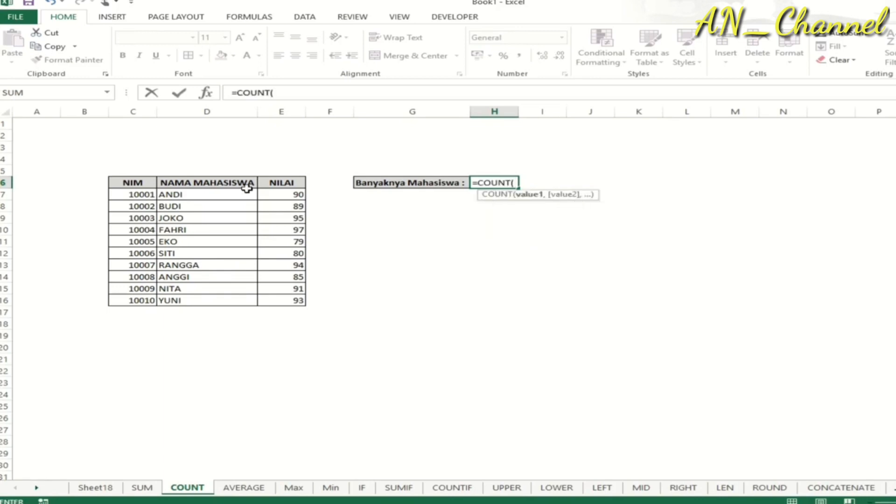
left_click(143, 195)
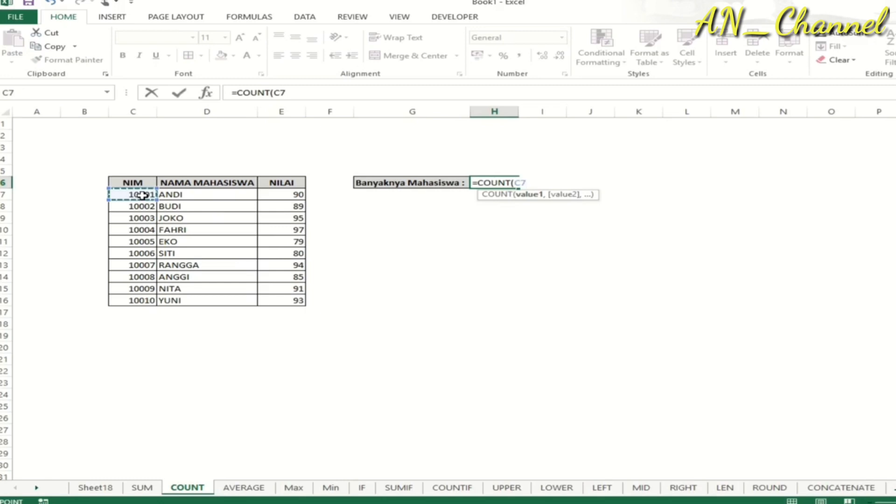
key("shift+Down")
key("shift+Down")
key("shift+Down")
key("shift+Down")
key("shift+Down")
key("shift+Down")
key("shift+Down")
key("shift+Down")
key("shift+Down")
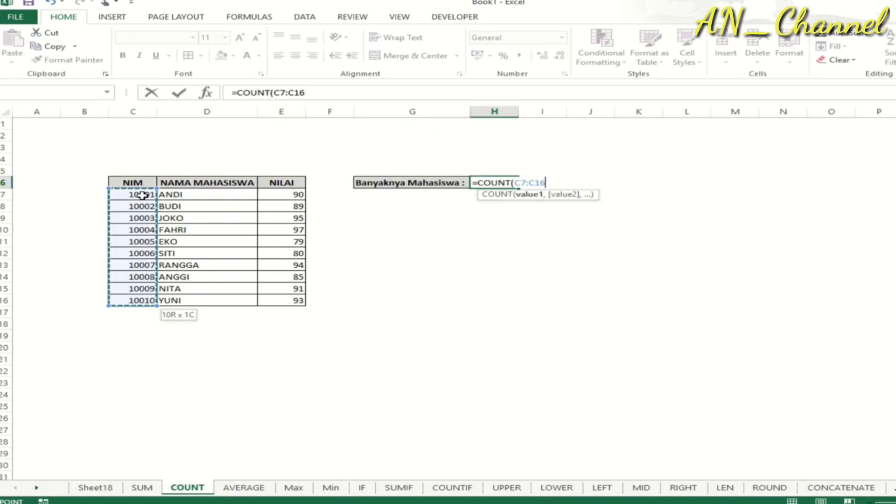
key("Return")
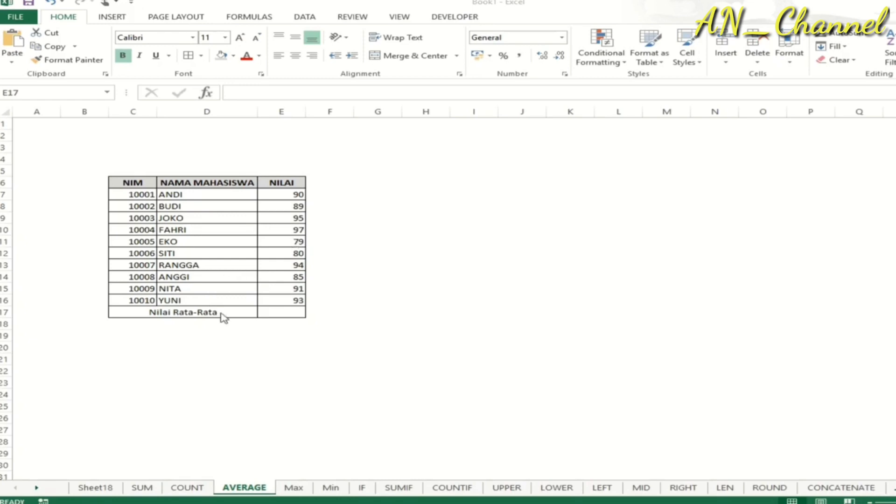
Calculate Nilai Rata-Rata in E17 of the AVERAGE sheet with an AVERAGE formula over the NILAI scores E7:E16
left_click(280, 311)
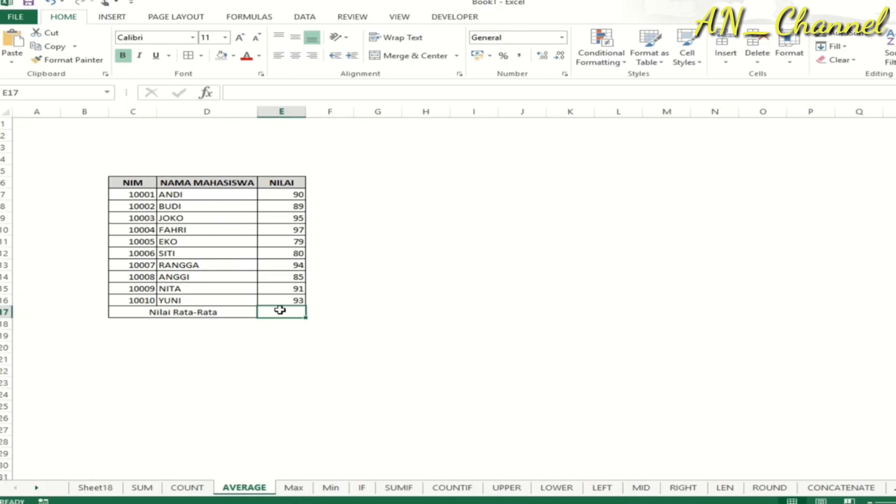
type("=ave")
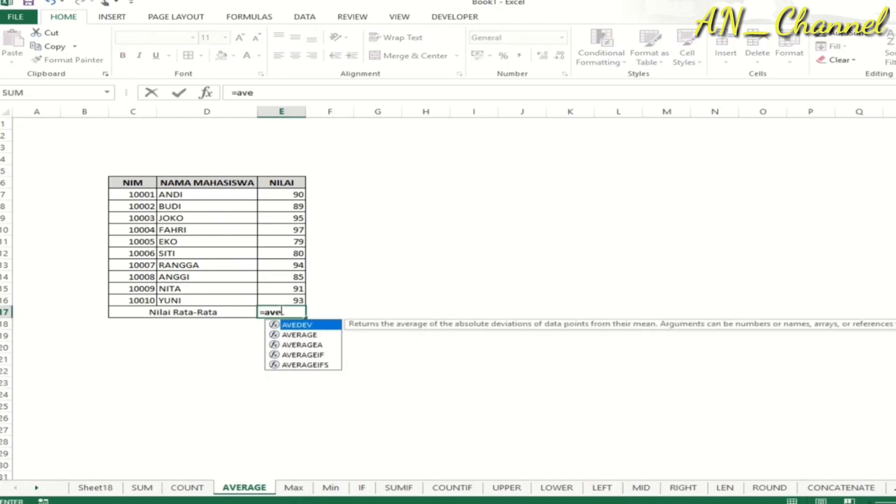
key("Down")
key("Tab")
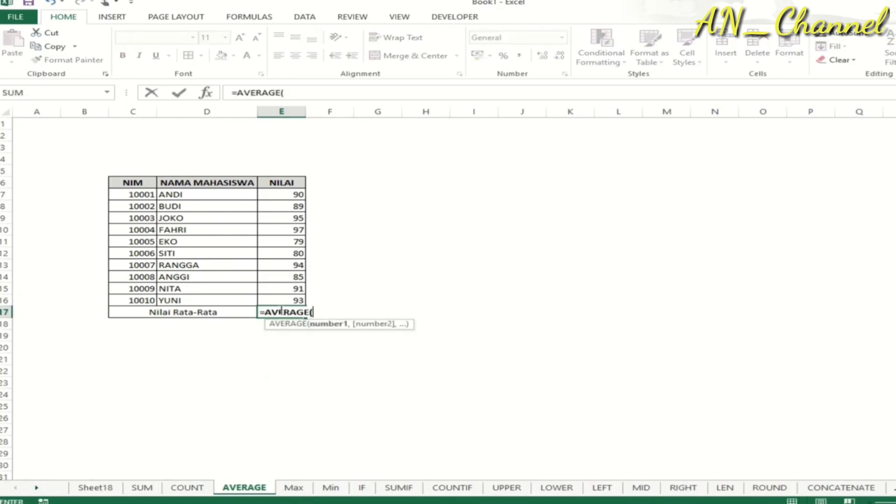
left_click(280, 196)
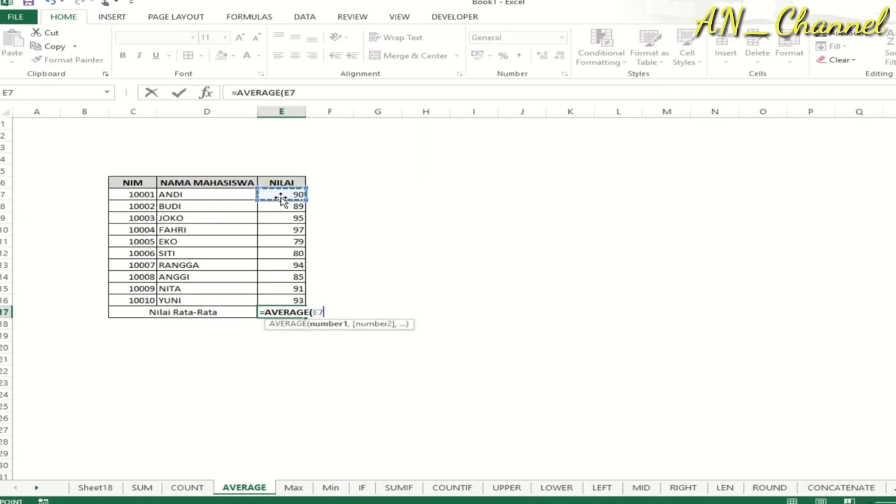
key("shift+Down")
key("shift+Down")
key("shift+Down")
key("shift+Down")
key("shift+Down")
key("shift+Down")
key("shift+Down")
key("shift+Down")
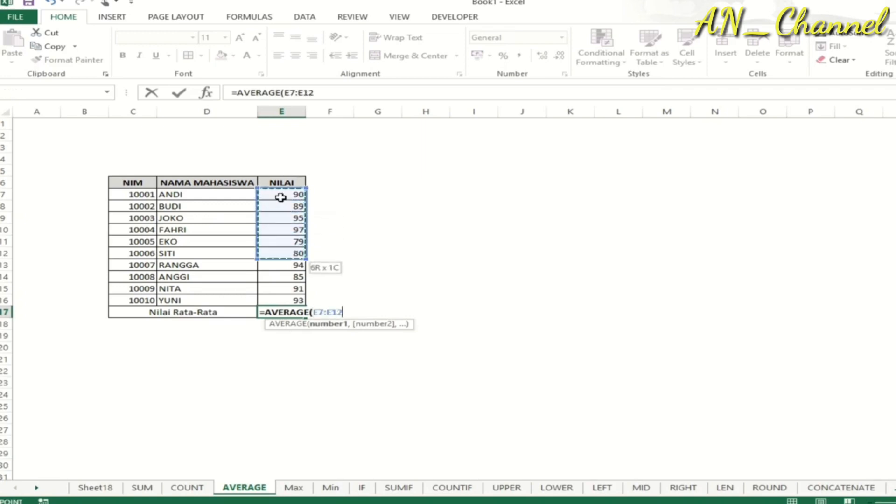
key("shift+Down")
key("Return")
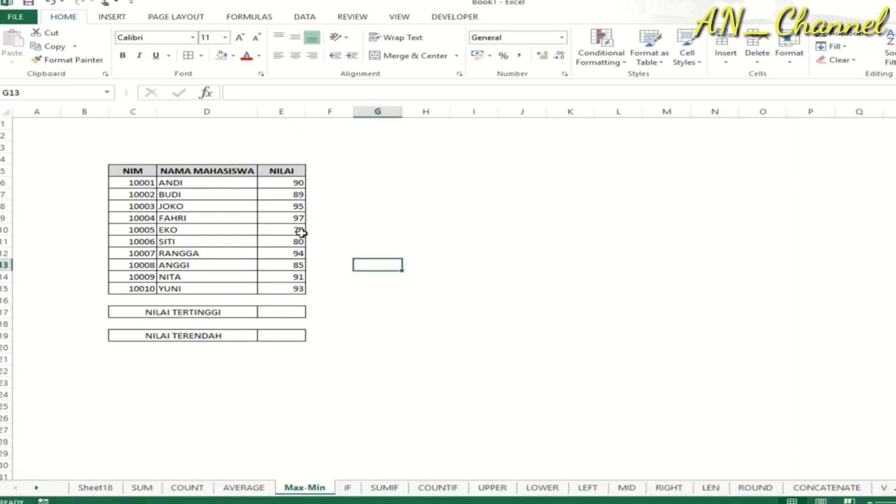
Find NILAI TERTINGGI in E17 of the Max-Min sheet with a MAX formula over E6:E15
left_click(290, 315)
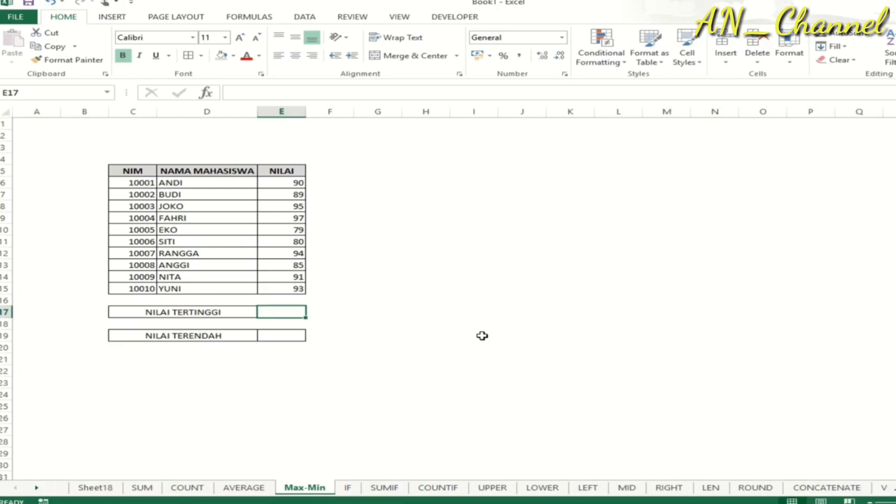
type("=")
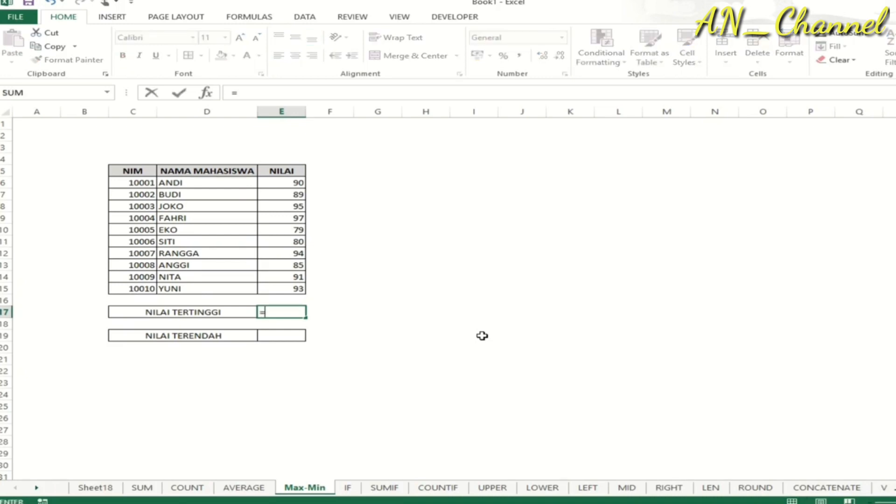
type("ma")
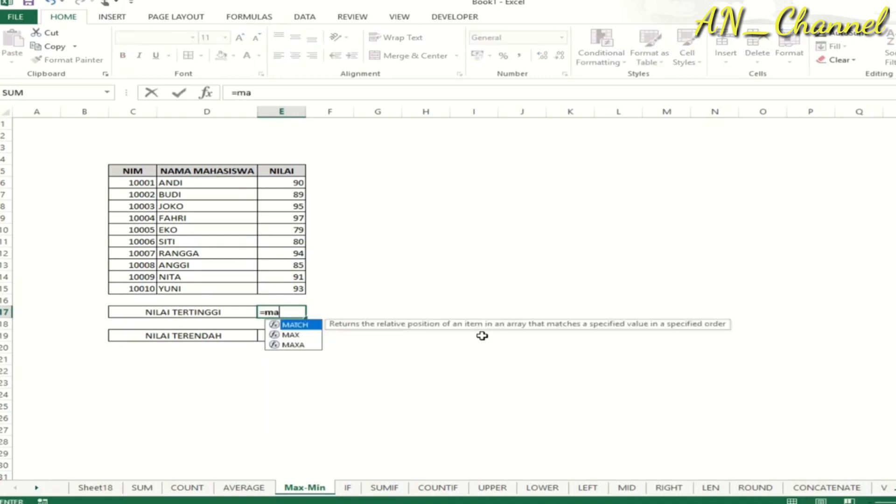
type("x(")
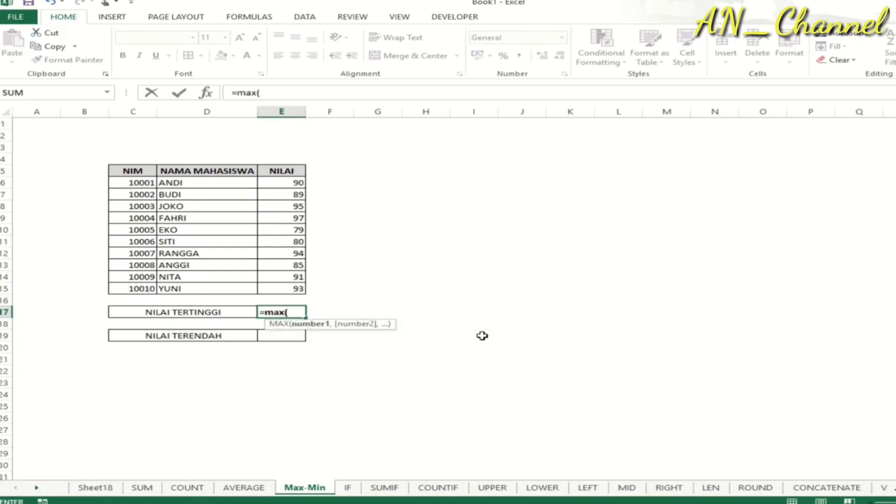
left_click(282, 184)
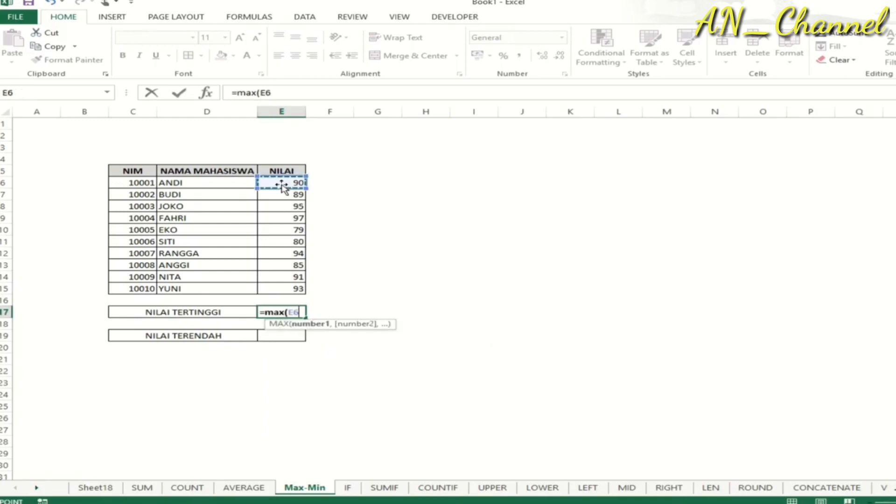
left_click_drag(282, 185, 282, 288)
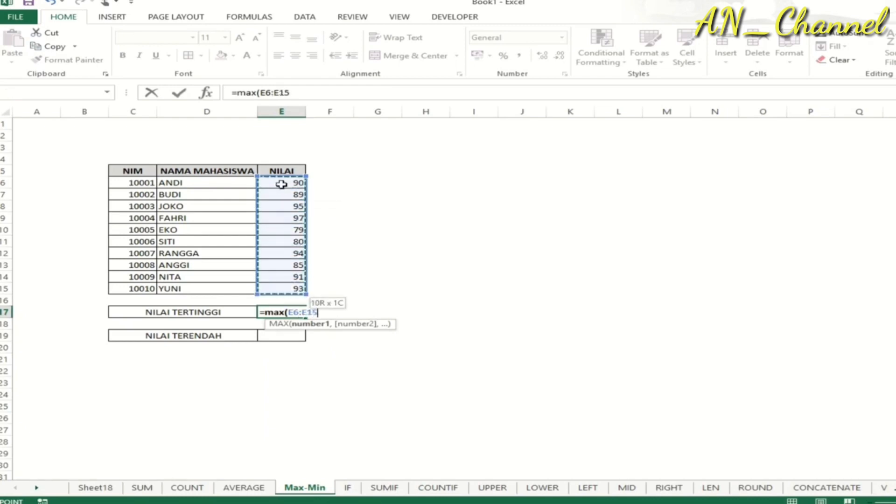
key("Return")
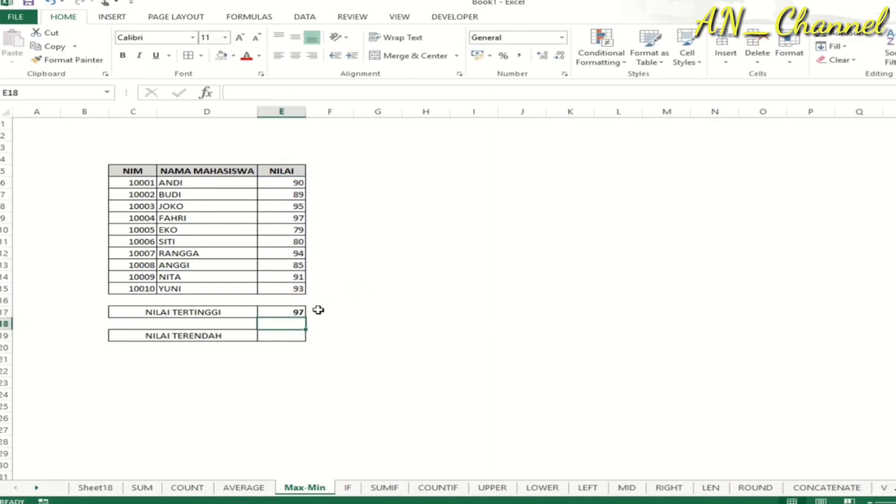
Find NILAI TERENDAH in E19 with a MIN formula over the scores E6:E15
left_click(293, 336)
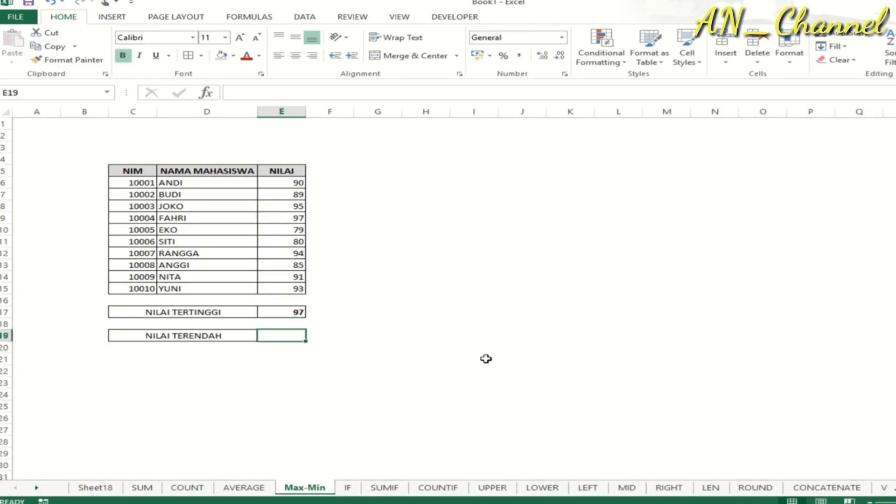
type("=min")
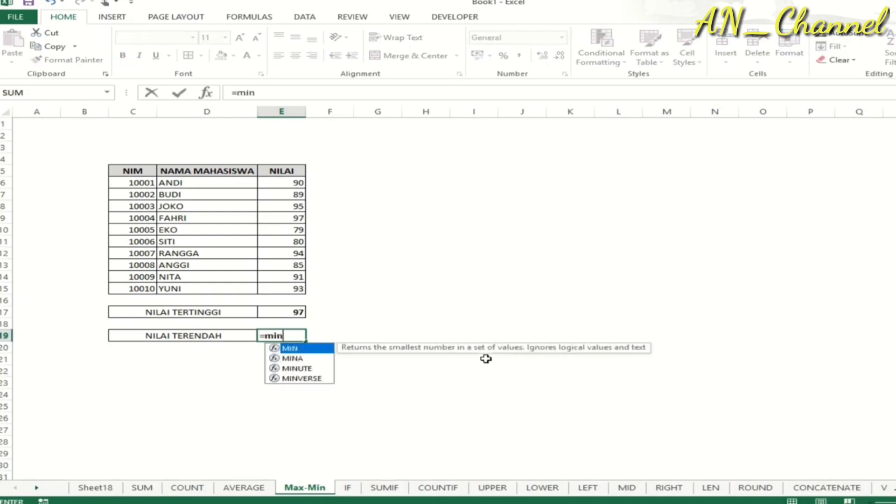
type("(")
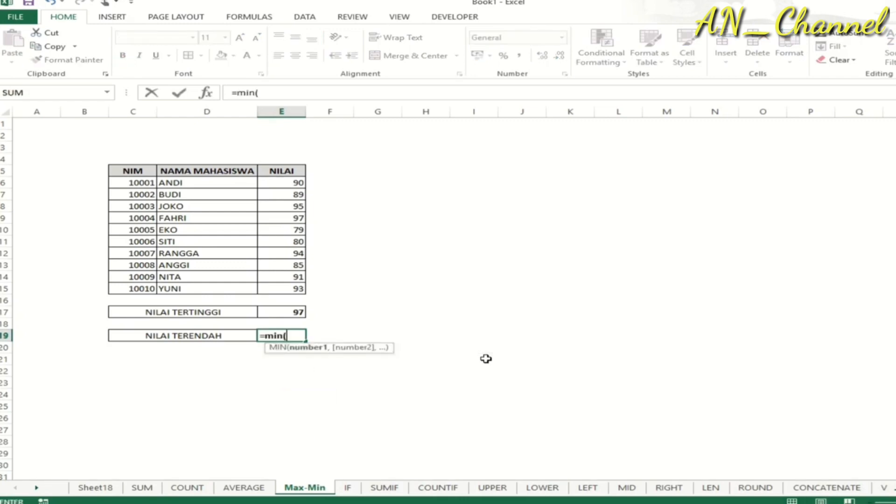
left_click(283, 182)
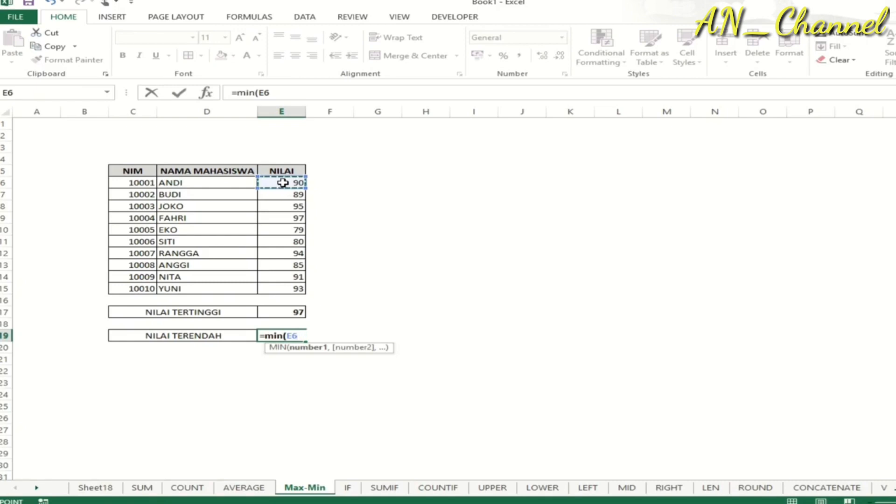
key("ctrl+shift+Down")
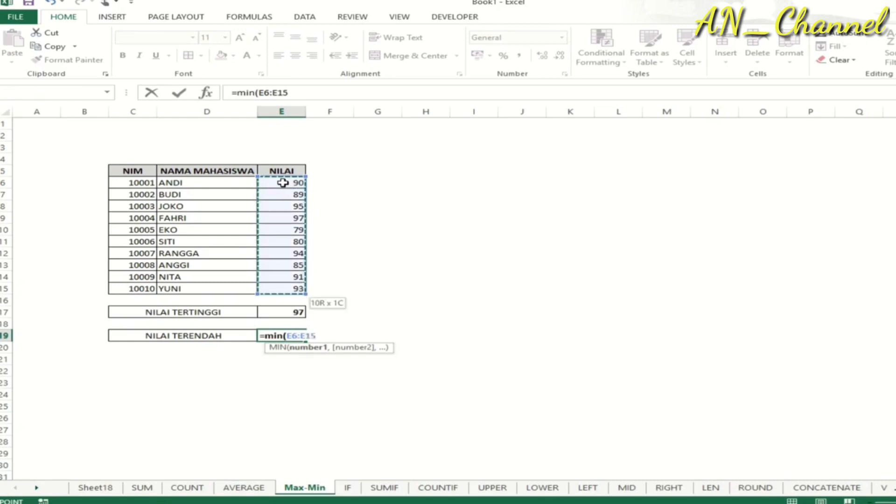
key("Return")
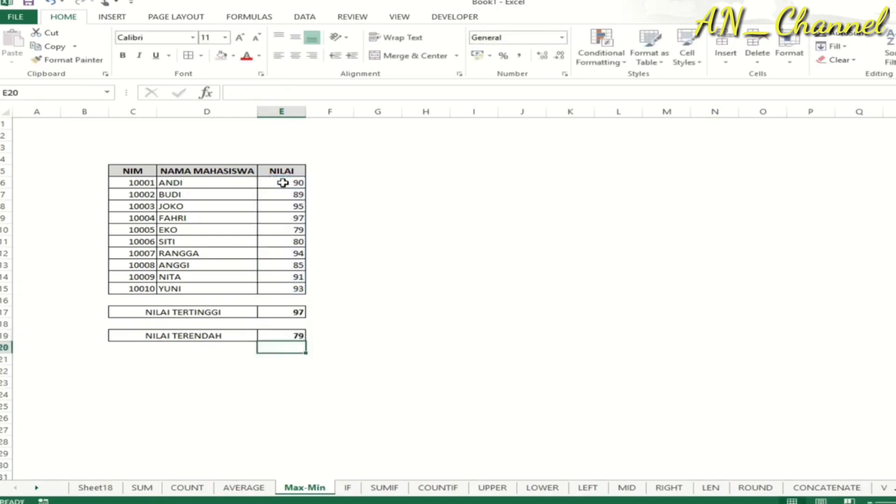
left_click(323, 333)
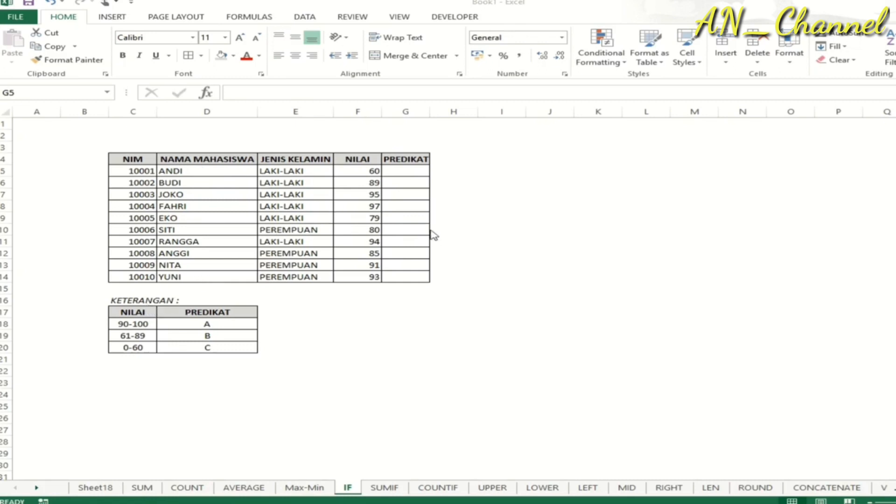
Grade the first student in G5 of the IF sheet with =IF(F5>=90,"A",IF(F5>=61,"B","C"))
left_click(406, 170)
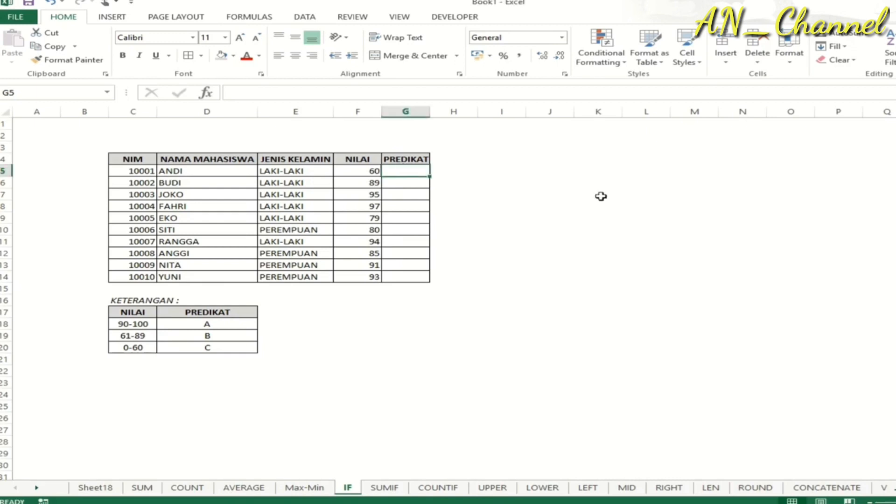
type("=")
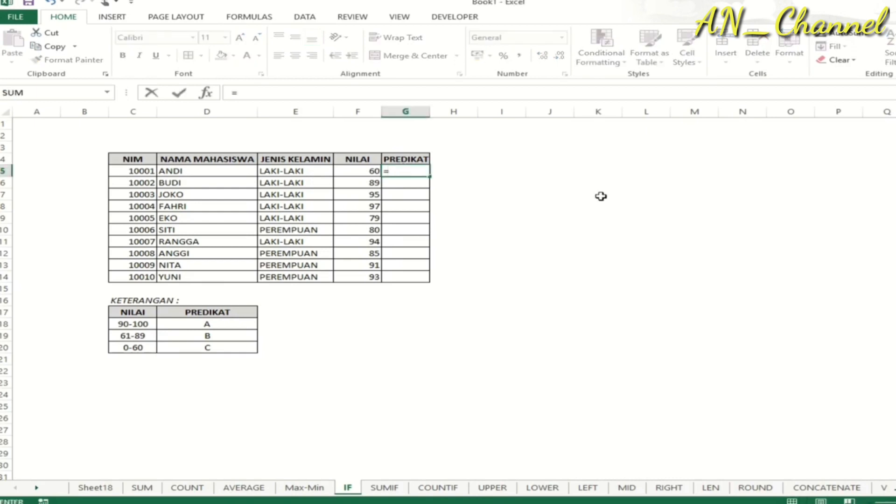
type("if(")
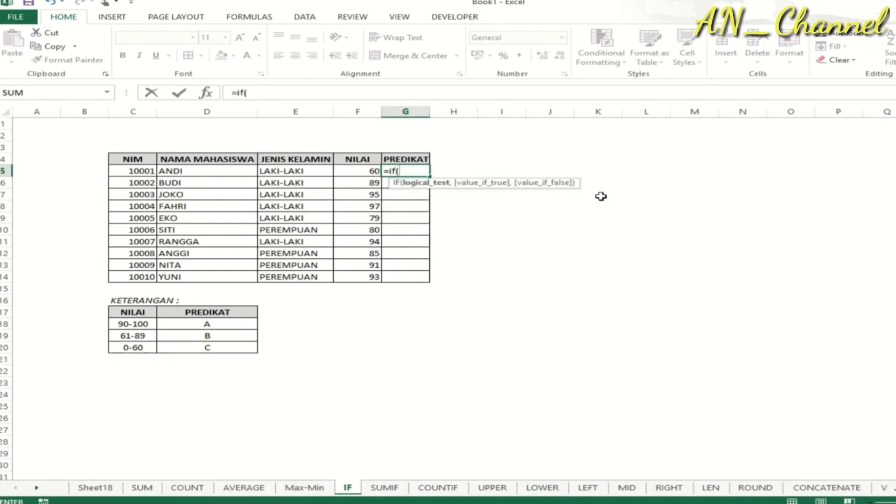
key("Left")
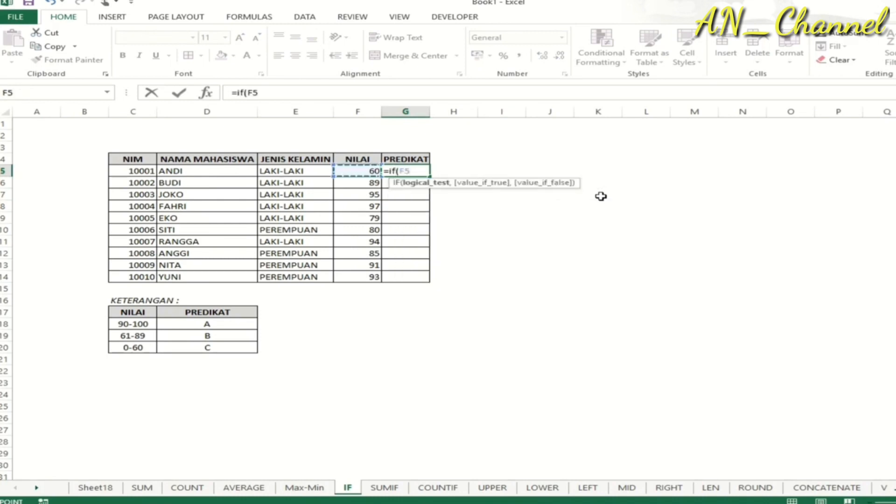
type(">=")
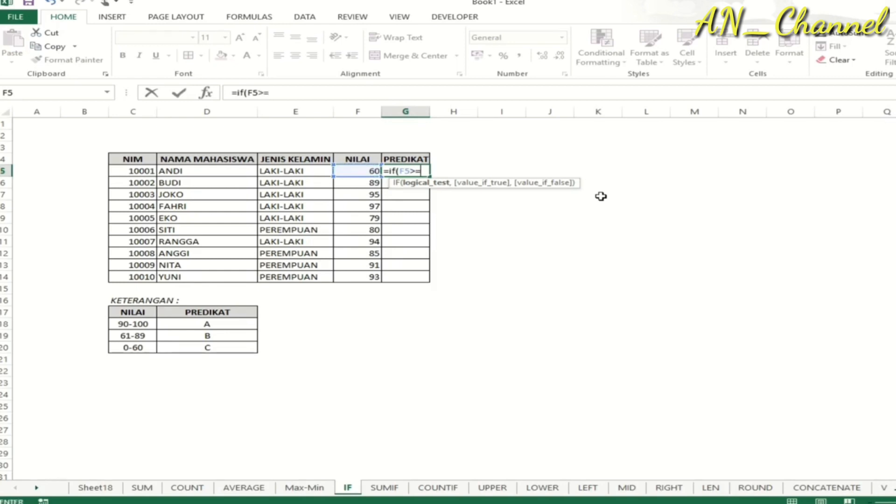
type("90,\"A\"")
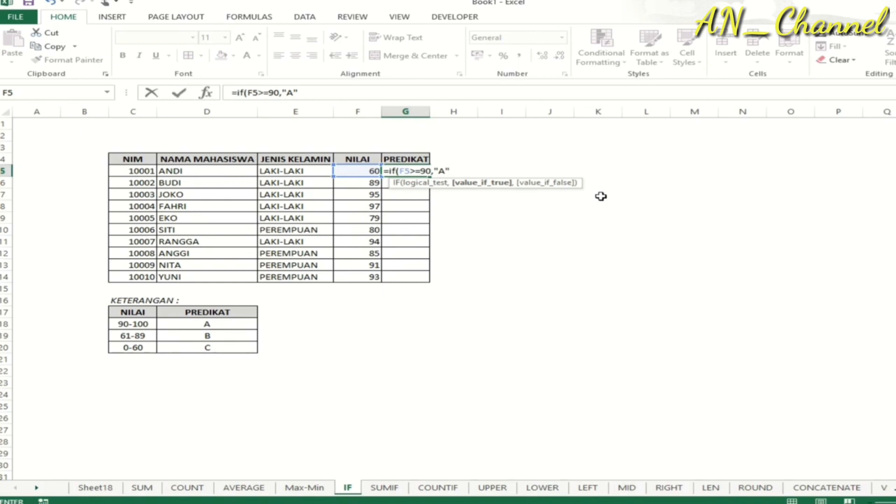
type(",if")
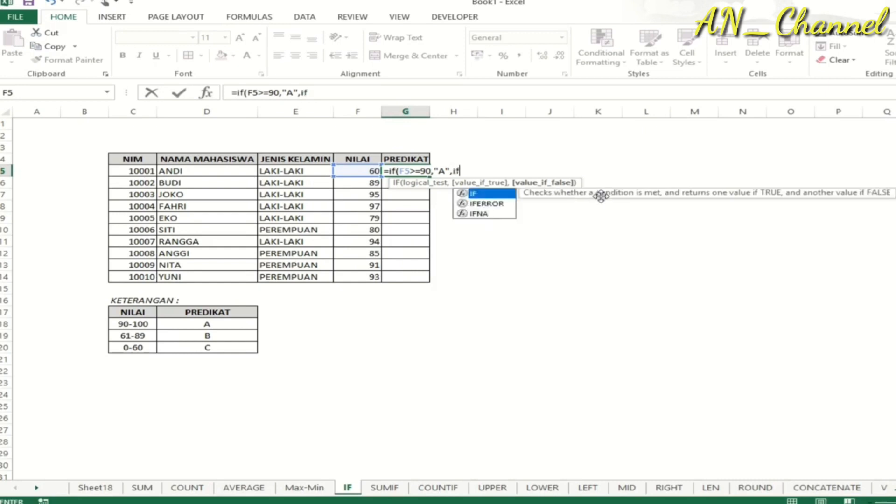
type("(")
key("Left")
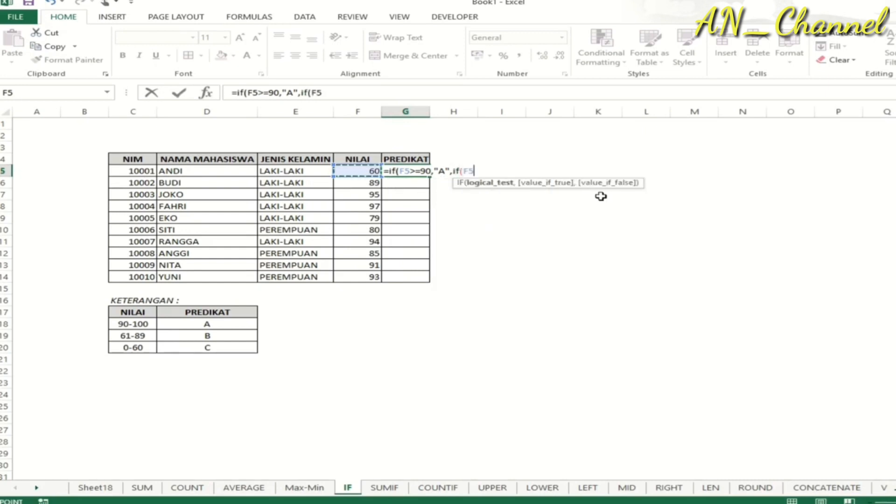
type(">=61")
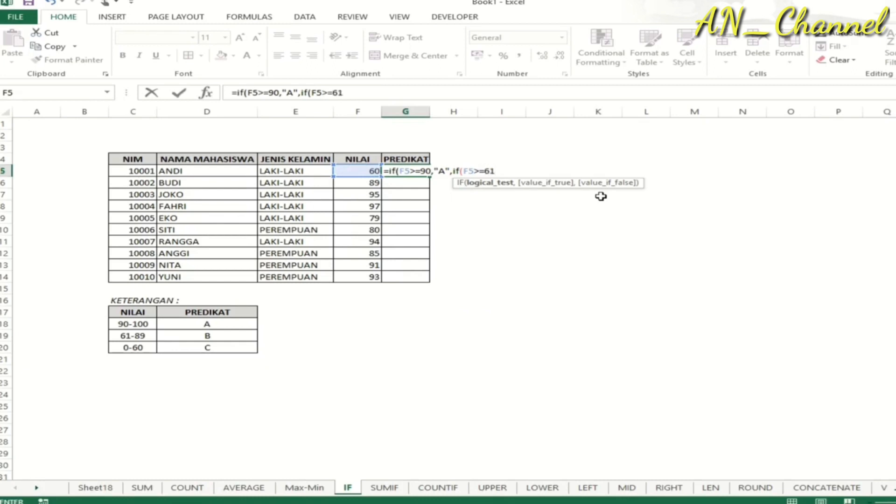
type(",\"B")
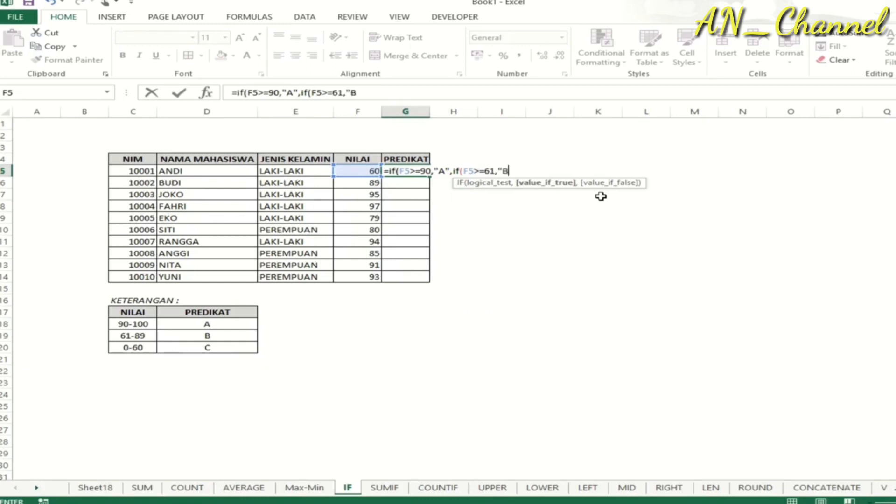
type("\",")
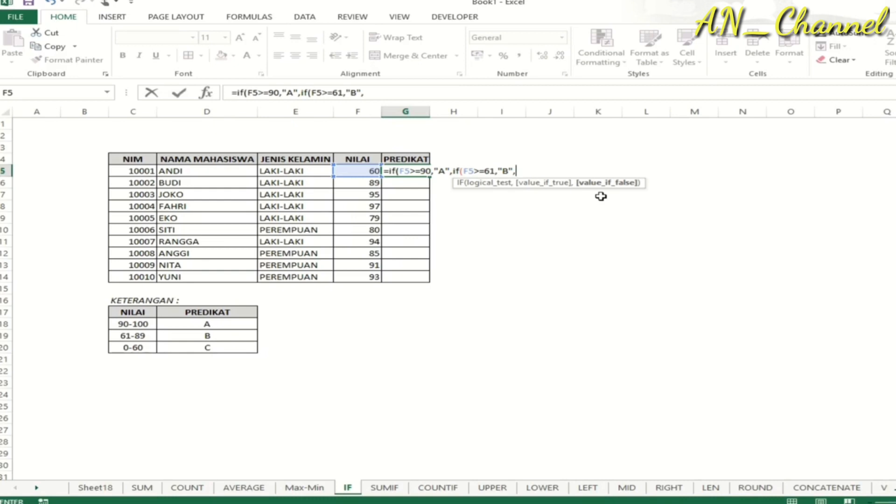
type("\"C\"")
type("))")
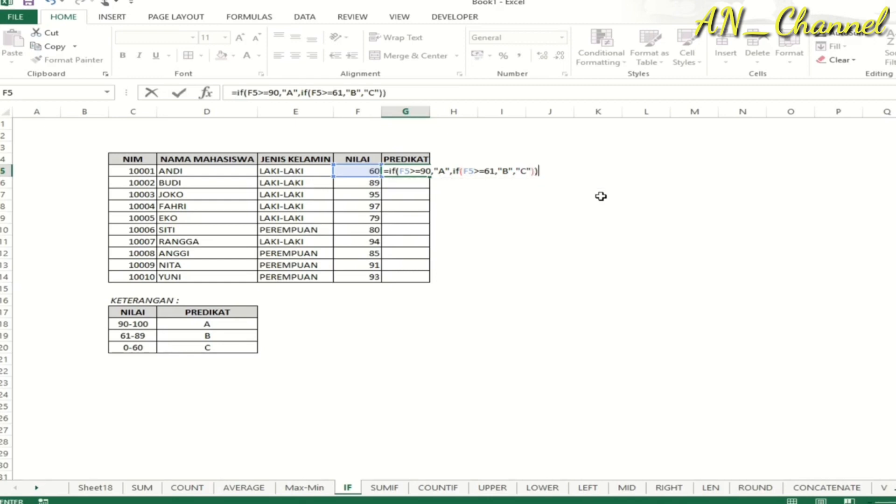
key("Return")
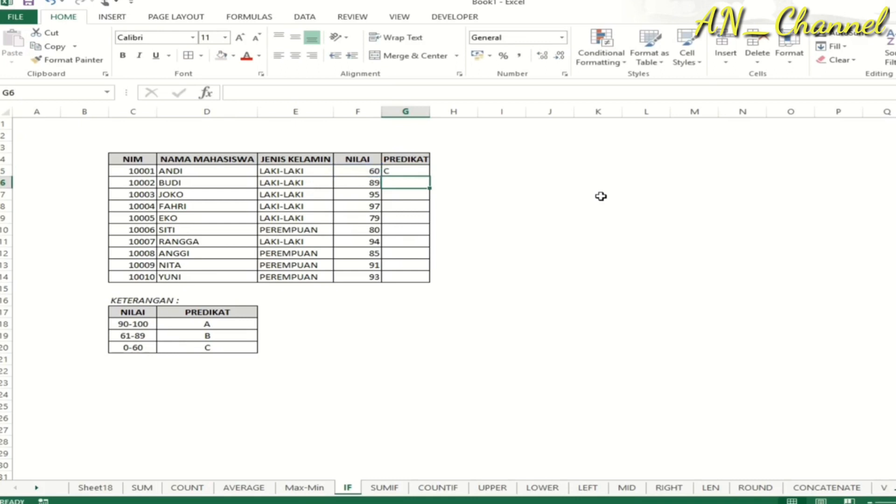
Copy the PREDIKAT formula from G5 down through G14 for the remaining students
key("Up")
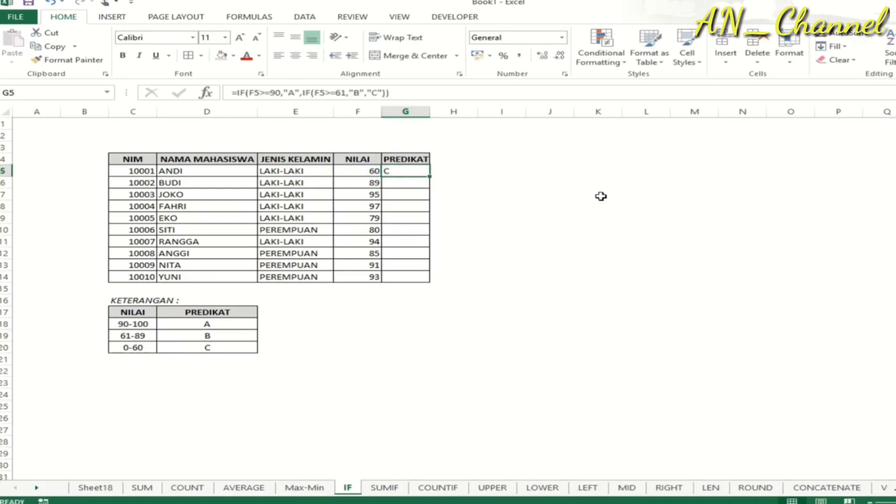
key("ctrl+c")
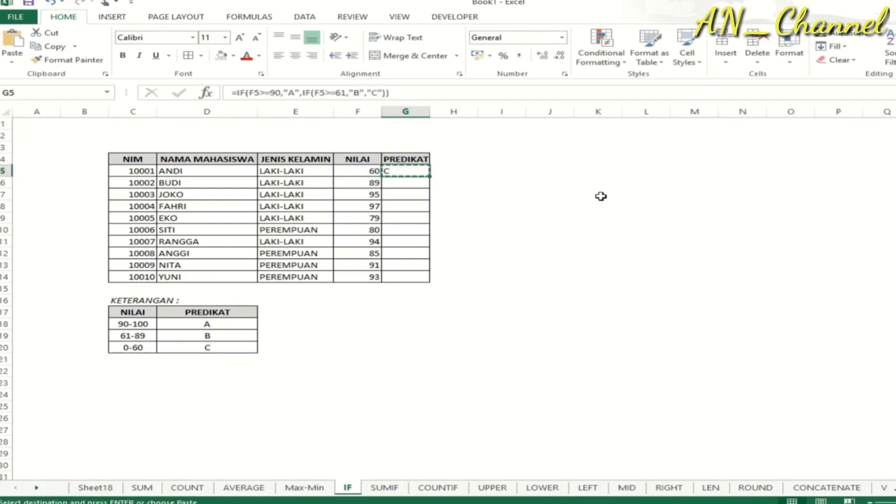
key("shift+Down")
key("shift+Down")
key("shift+Down")
key("shift+Down")
key("shift+Down")
key("shift+Down")
key("shift+Down")
key("shift+Down")
key("shift+Down")
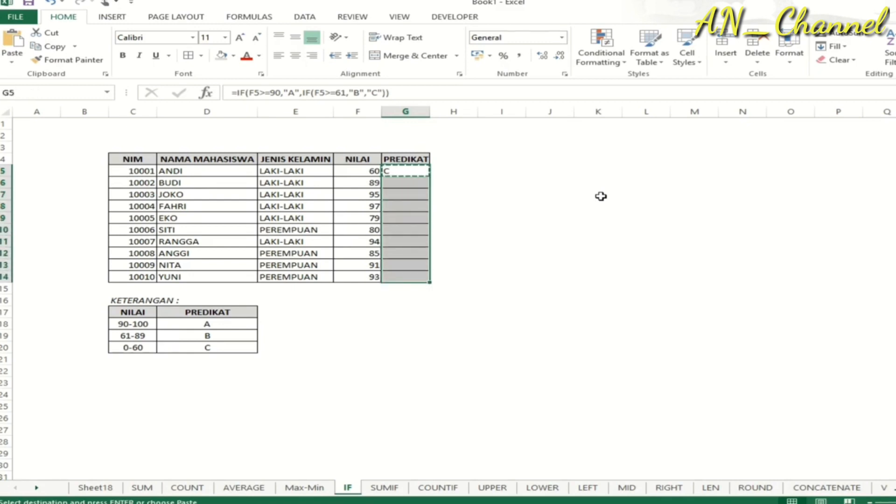
key("Return")
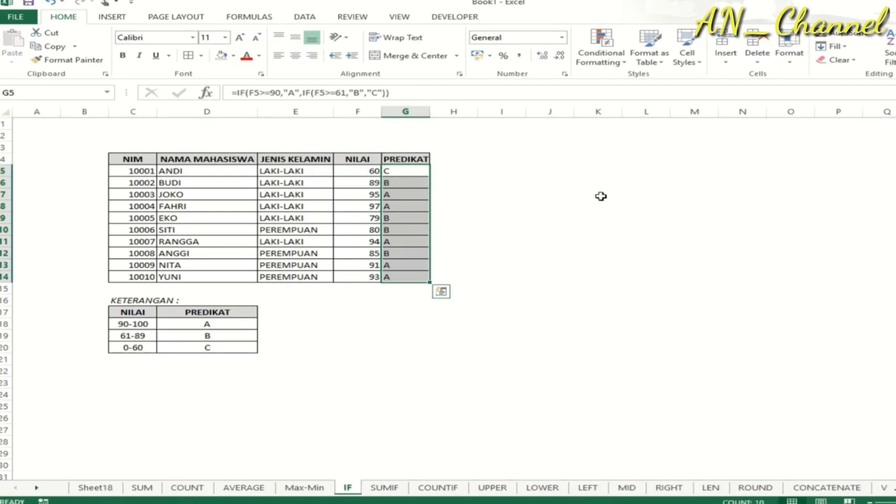
Check the copied PREDIKAT formulas in the first rows against their NILAI scores in column F
key("Down")
key("Down")
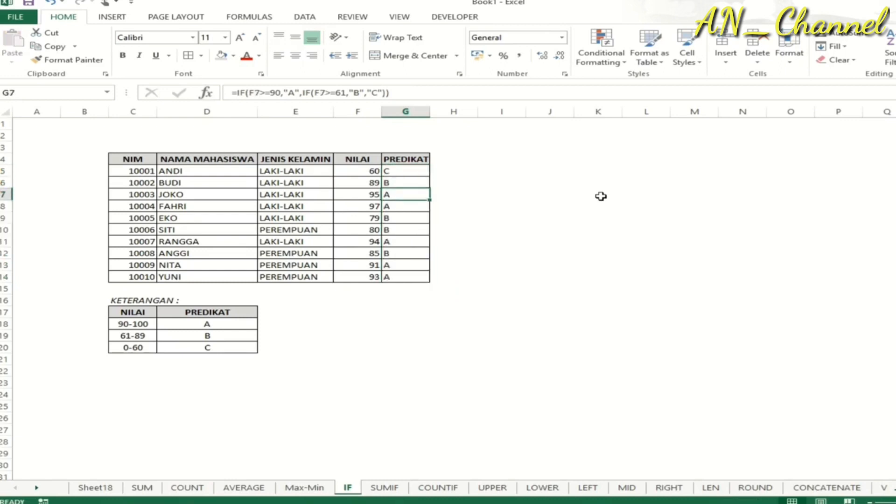
key("Up")
key("Up")
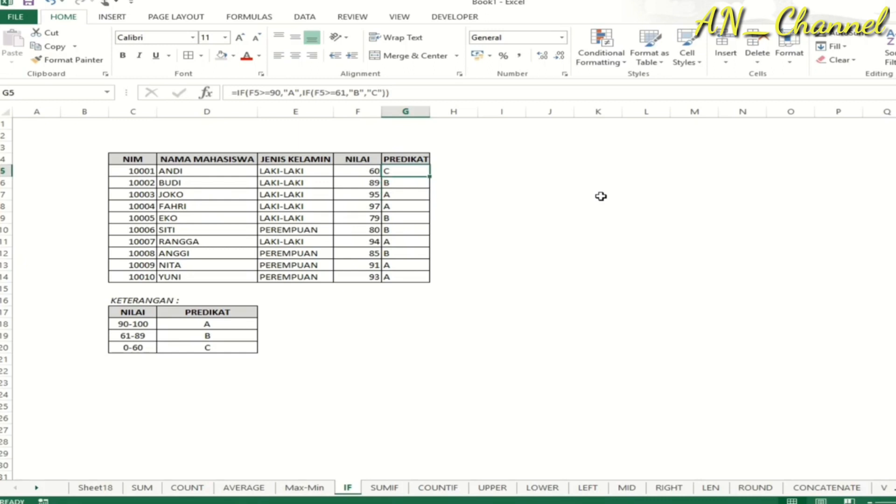
key("Left")
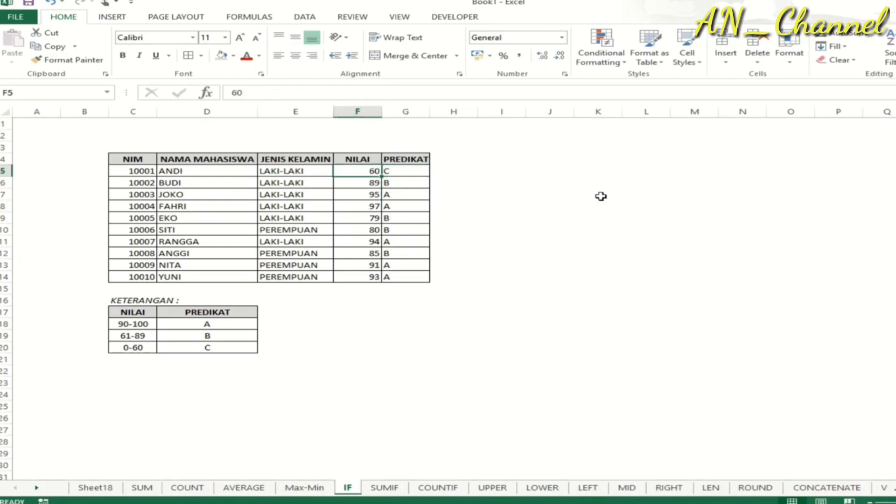
key("Right")
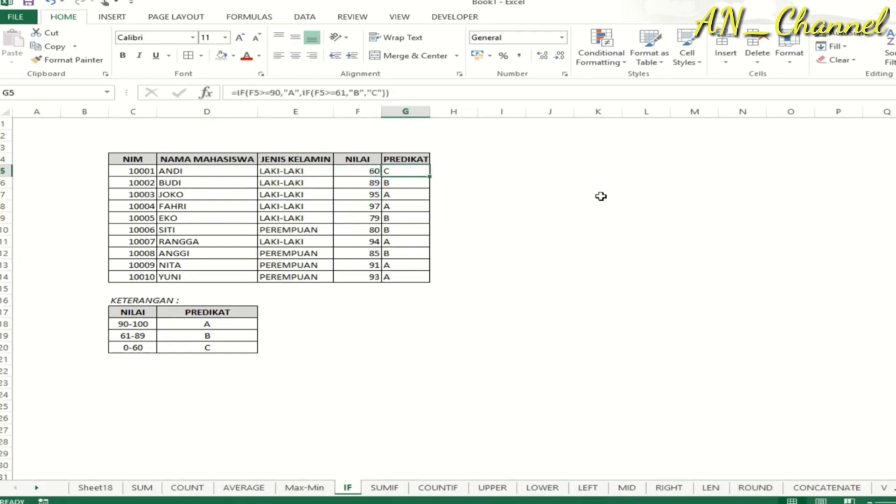
key("Down")
key("Left")
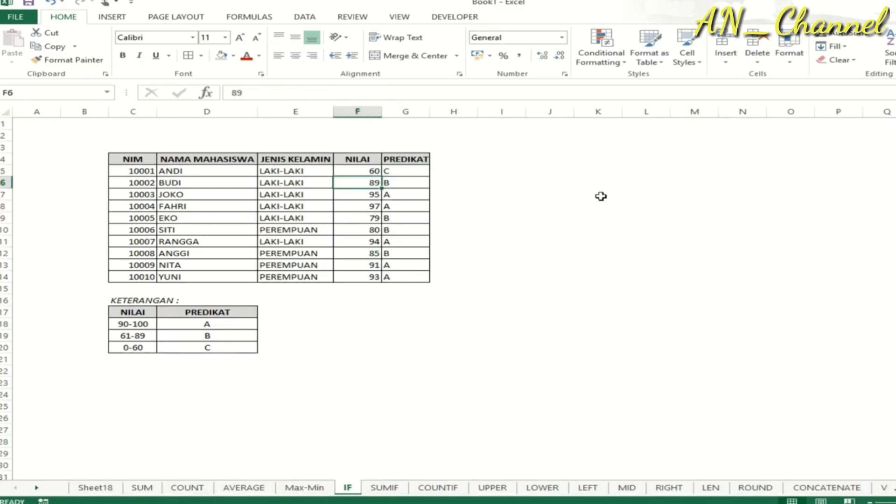
key("Right")
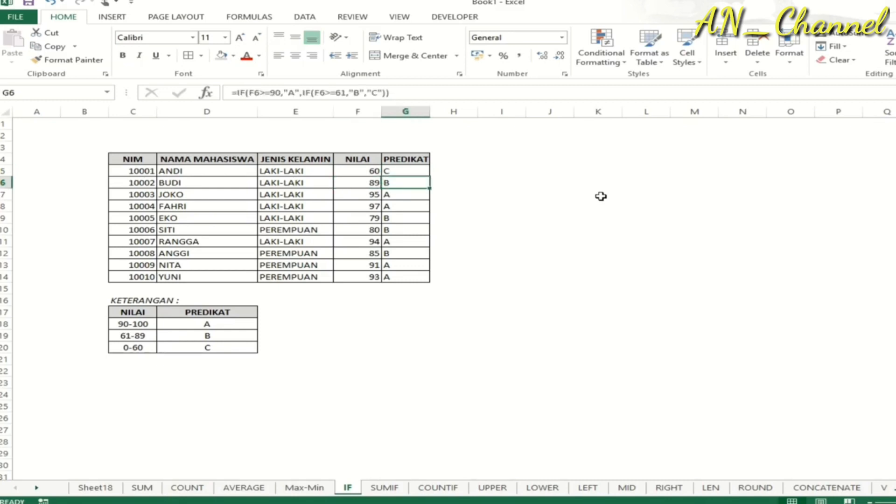
Test the IF formula by changing the first student's NILAI in F5 to 91
key("Left")
key("Up")
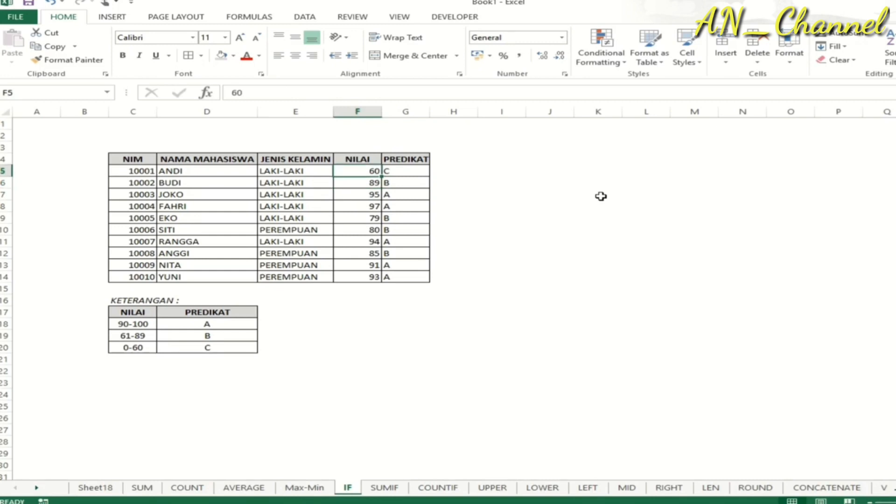
type("91")
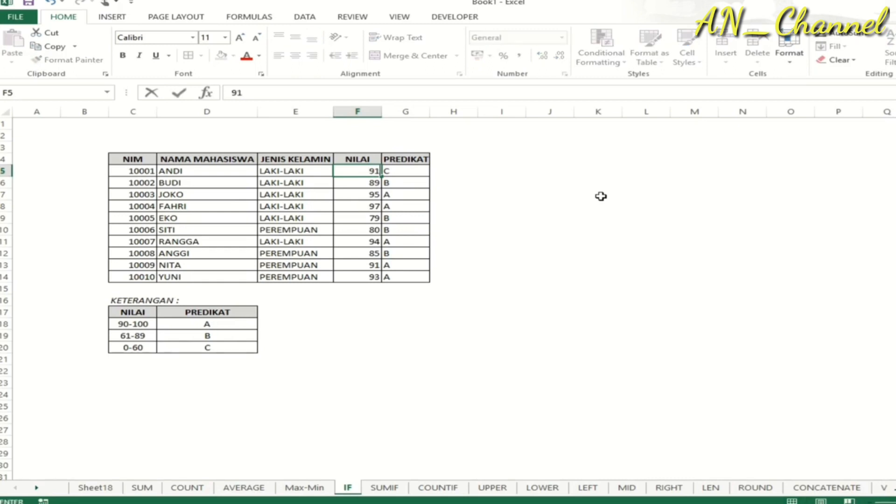
key("Return")
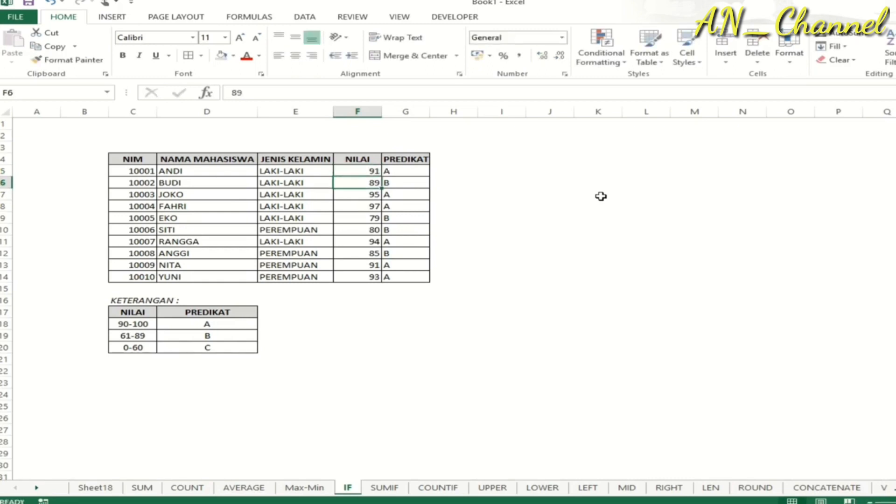
Set the first student's NILAI in F5 to 62 to test the middle grade band
key("Up")
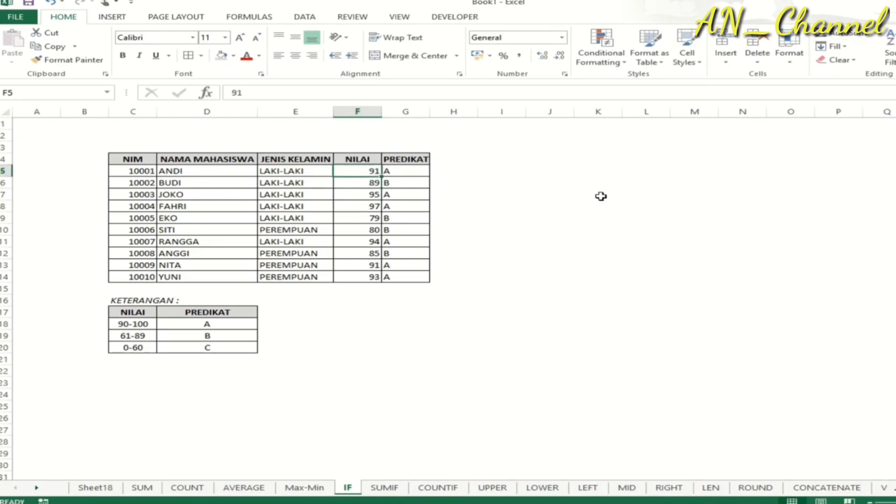
type("6")
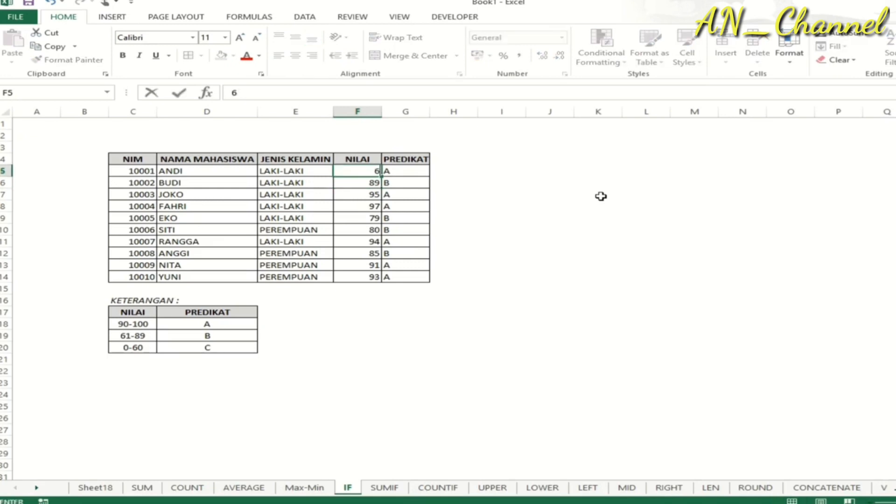
type("2")
key("Return")
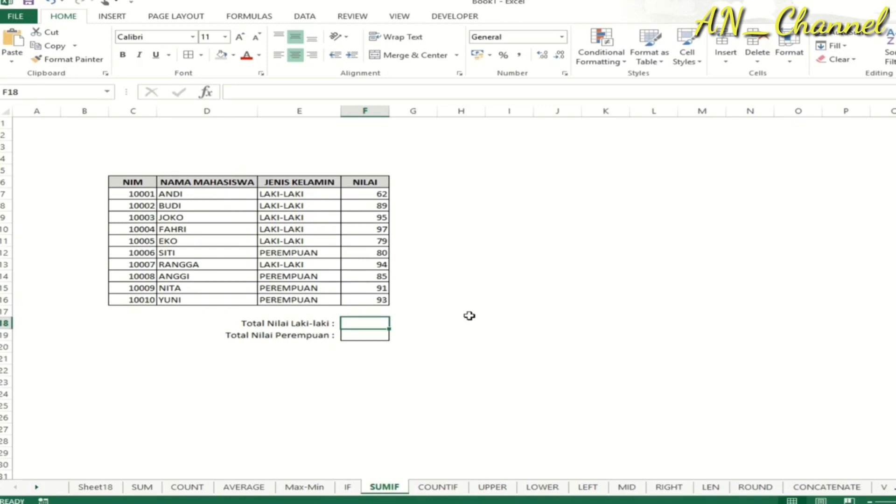
Calculate Total Nilai Laki-laki in F18 with =SUMIF(E7:E16,"Laki-laki",F7:F16)
type("=sumi")
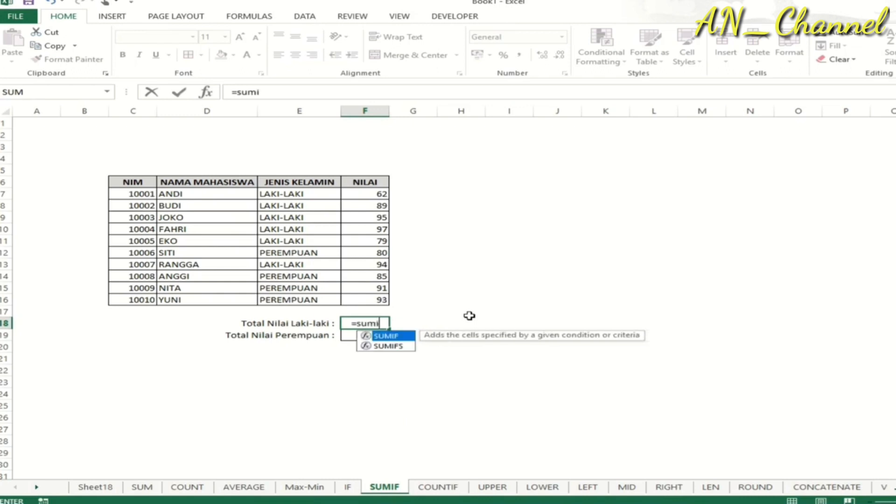
key("Tab")
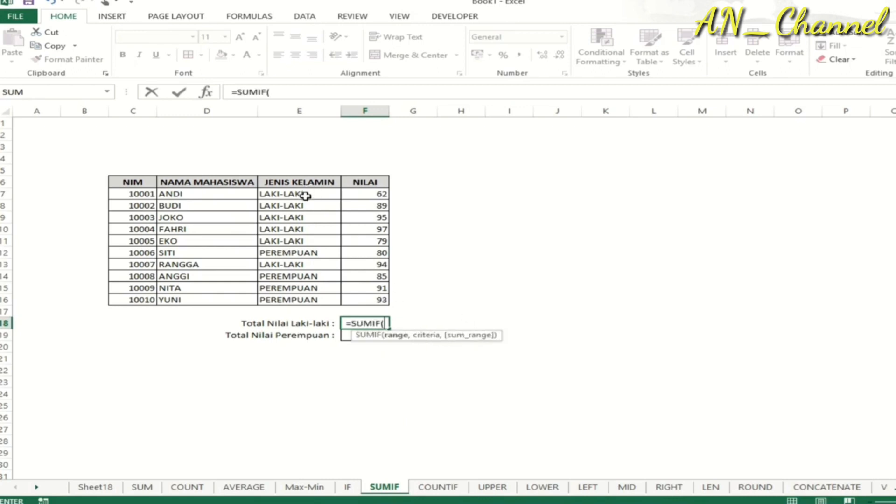
left_click_drag(304, 193, 297, 295)
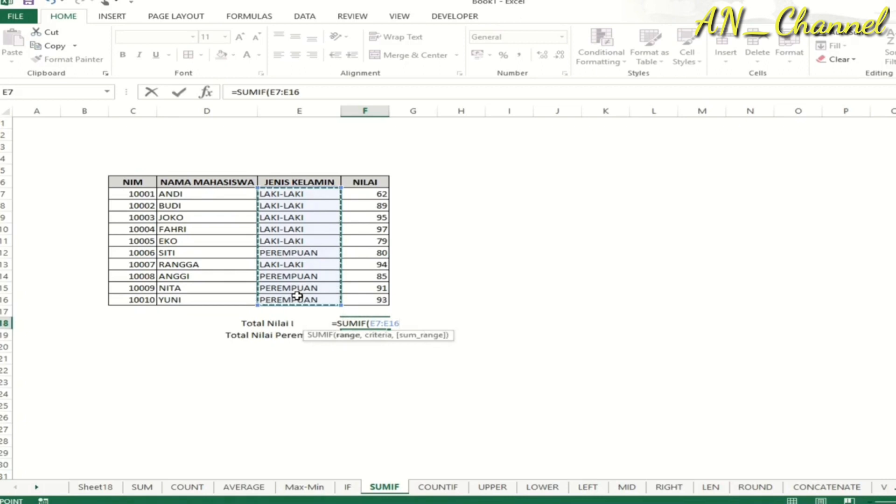
type(",")
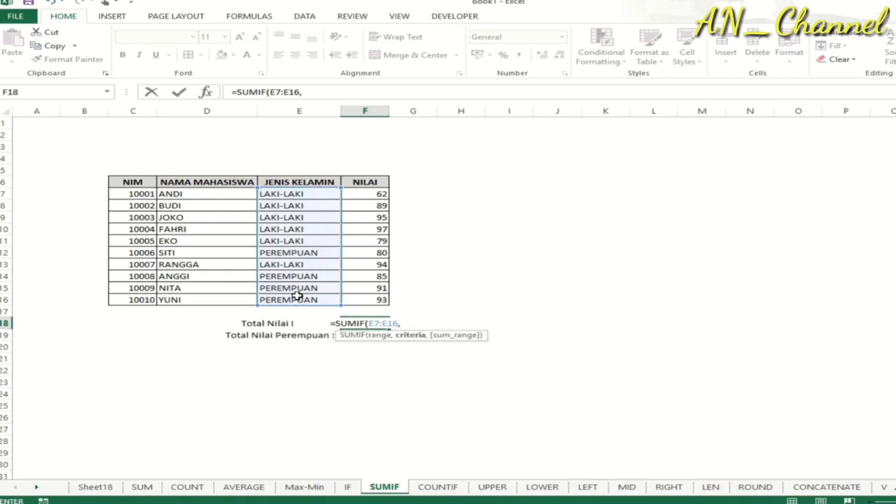
type("\"")
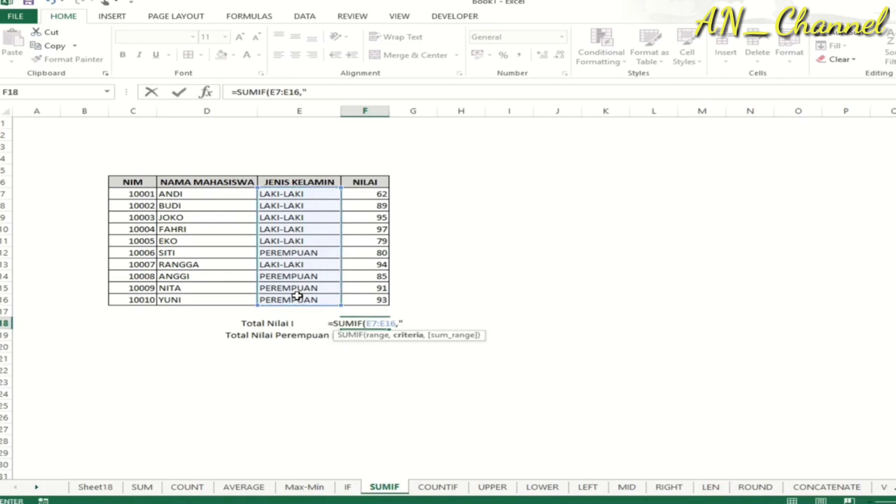
type("Laki-")
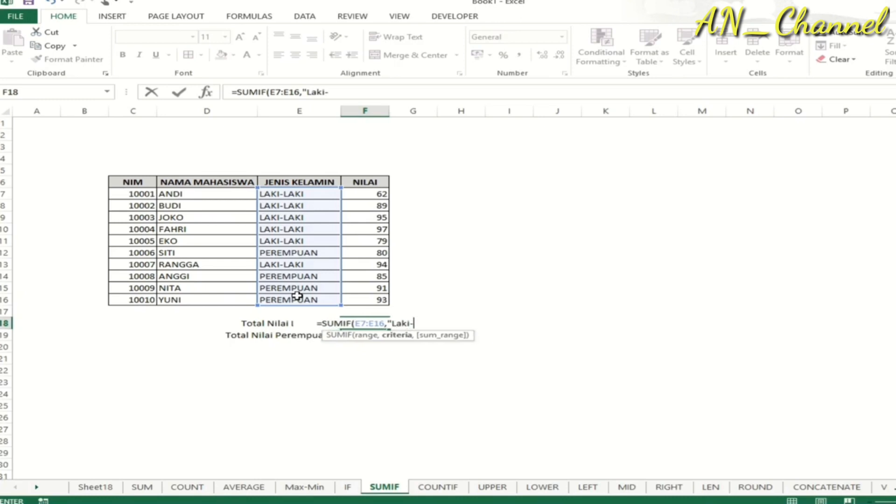
type("laki\",")
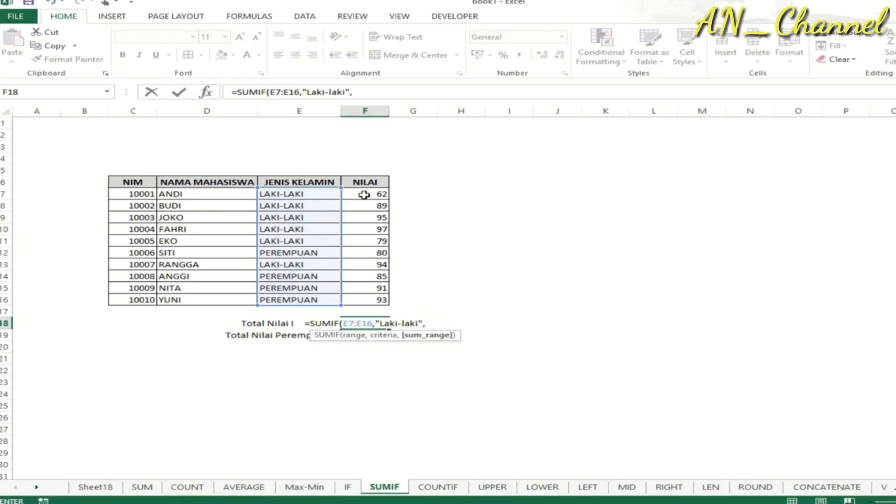
left_click_drag(364, 195, 366, 298)
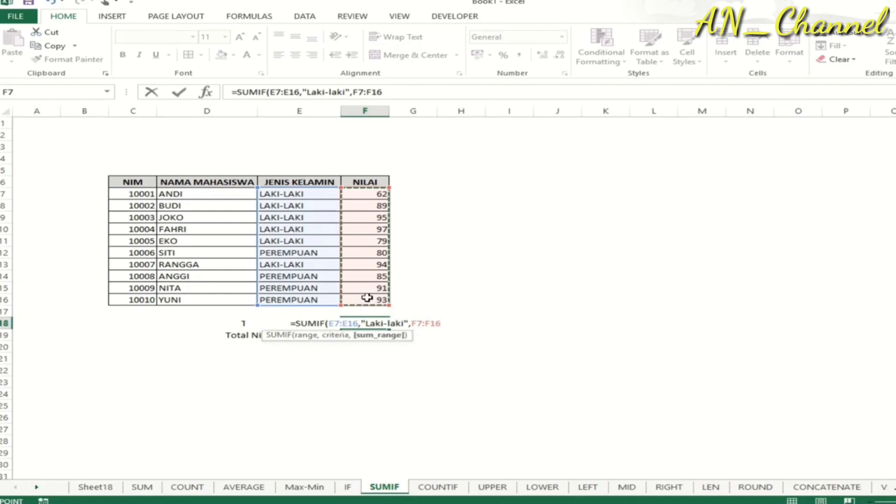
key("Return")
key("Up")
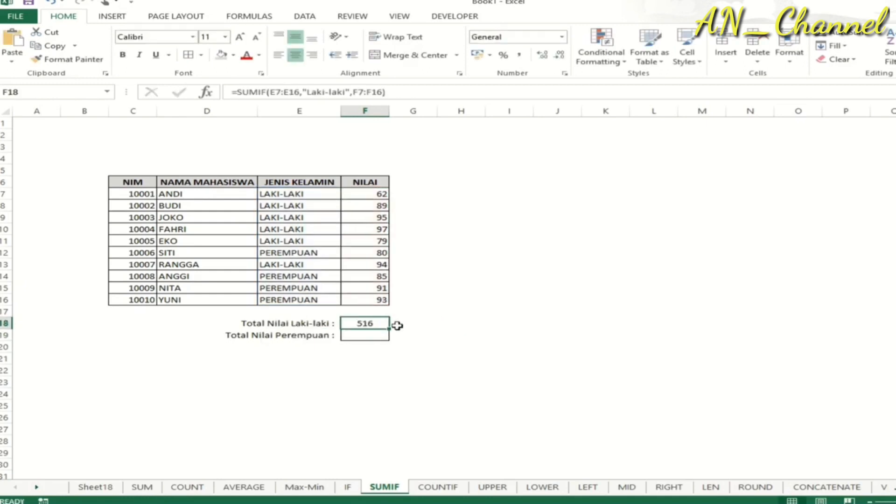
left_click(430, 322)
Calculate Total Nilai Perempuan in F19 with =SUMIF(E7:E16,"Perempuan",F7:F16)
left_click(378, 335)
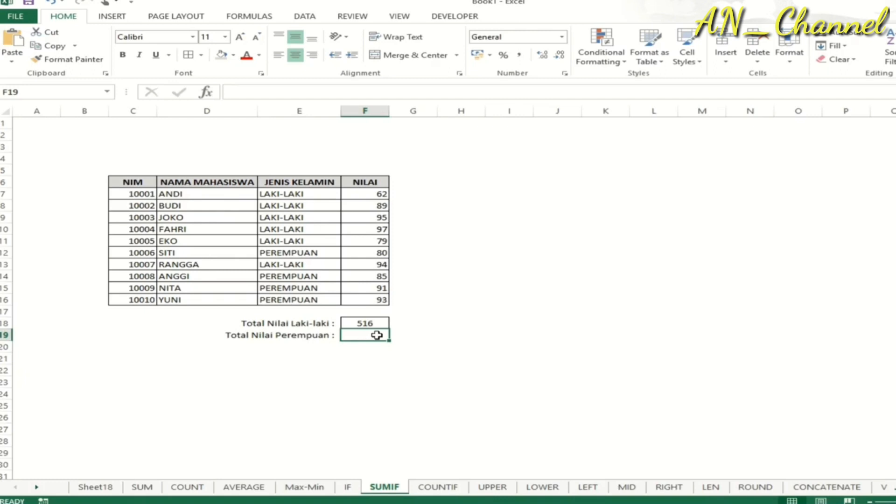
type("=")
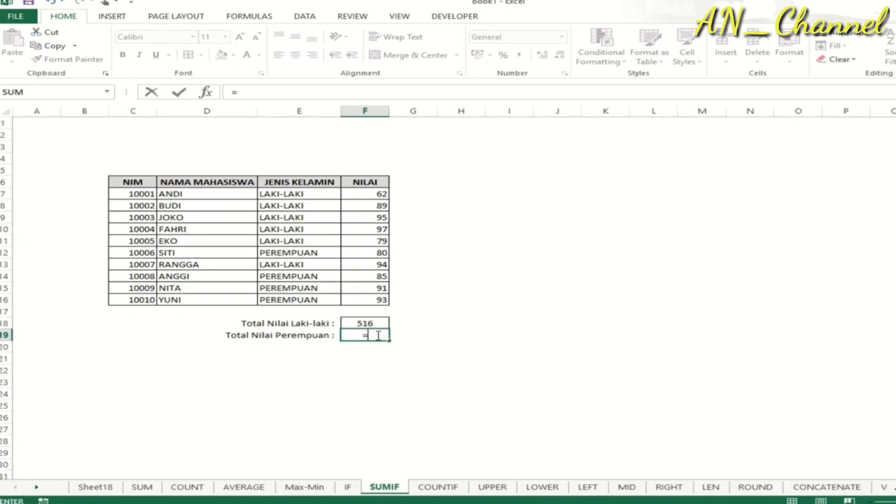
type("sumif")
key("Tab")
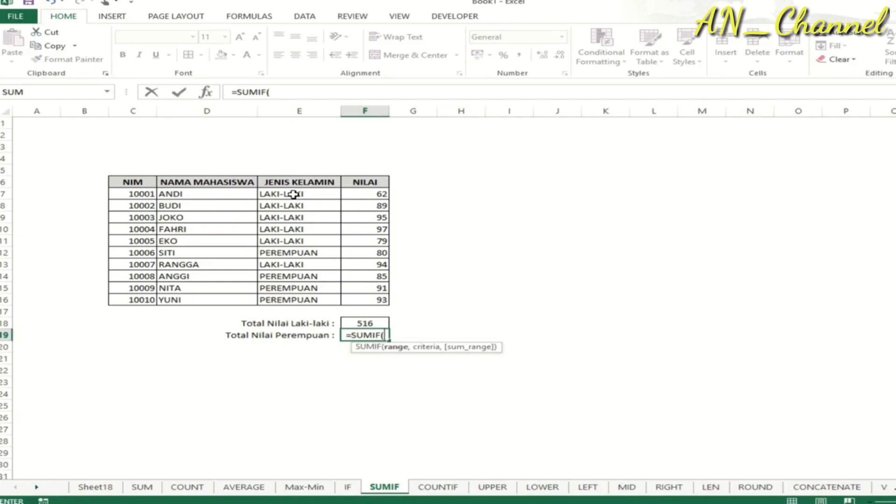
left_click_drag(293, 194, 302, 289)
key("shift+Down")
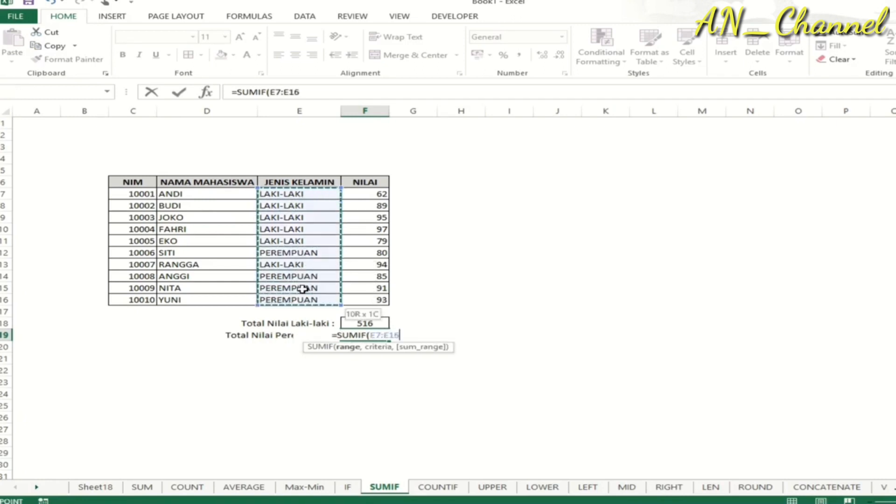
type(",\"")
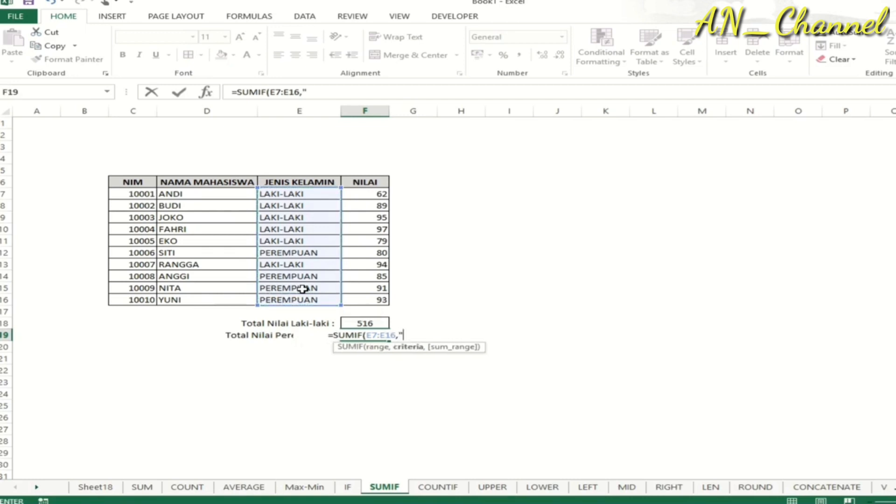
type("Perem")
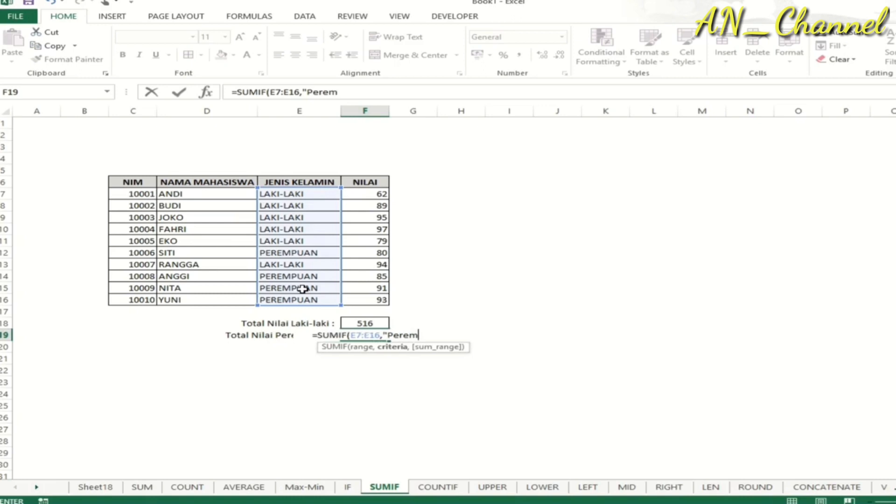
type("puan\"")
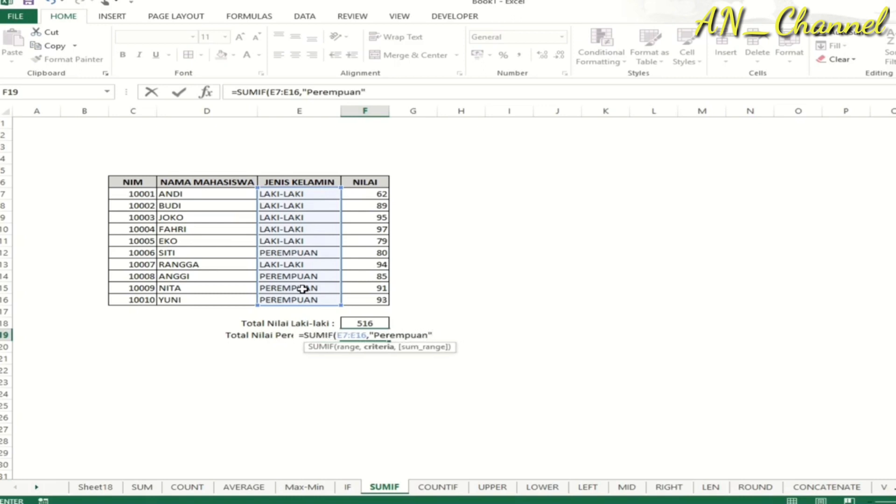
type(",")
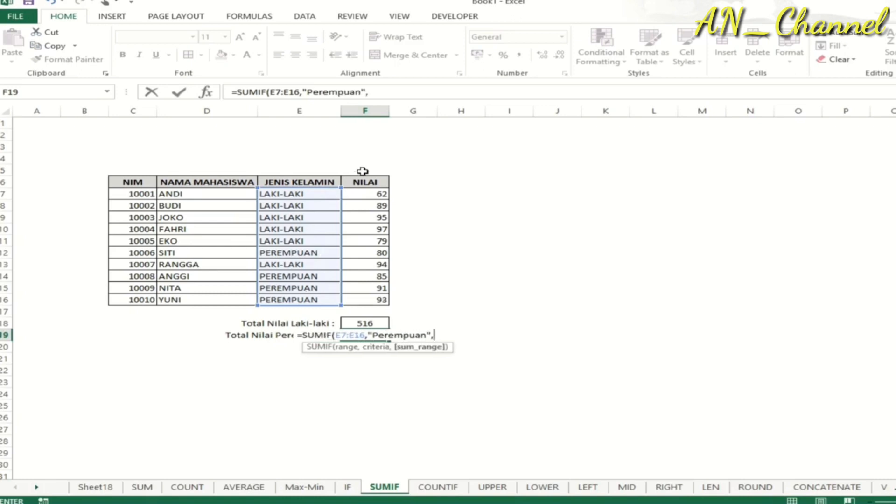
left_click_drag(366, 196, 366, 300)
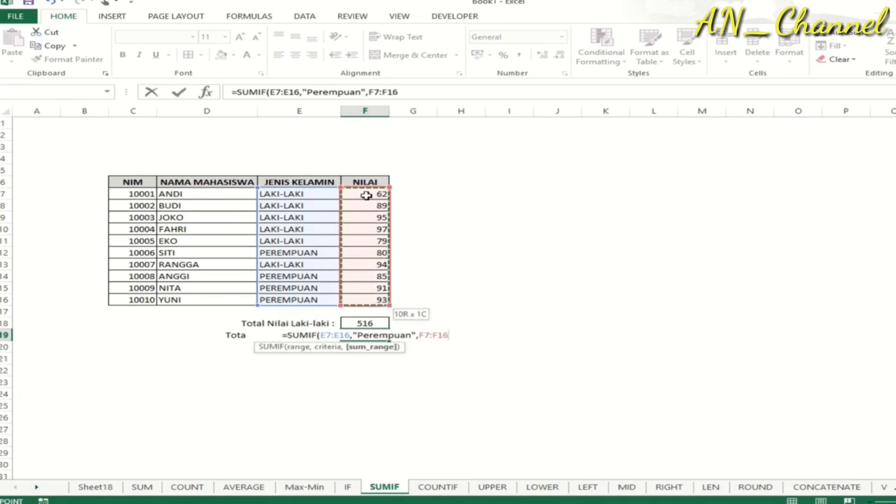
key("Return")
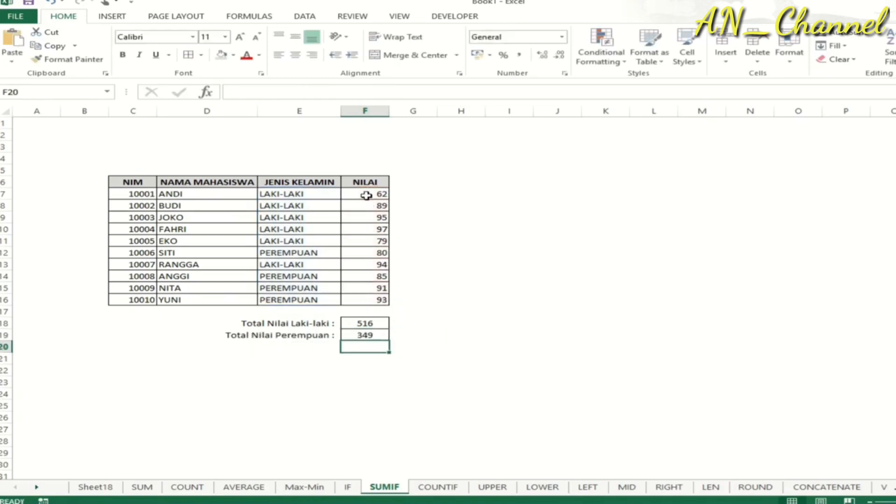
left_click(408, 335)
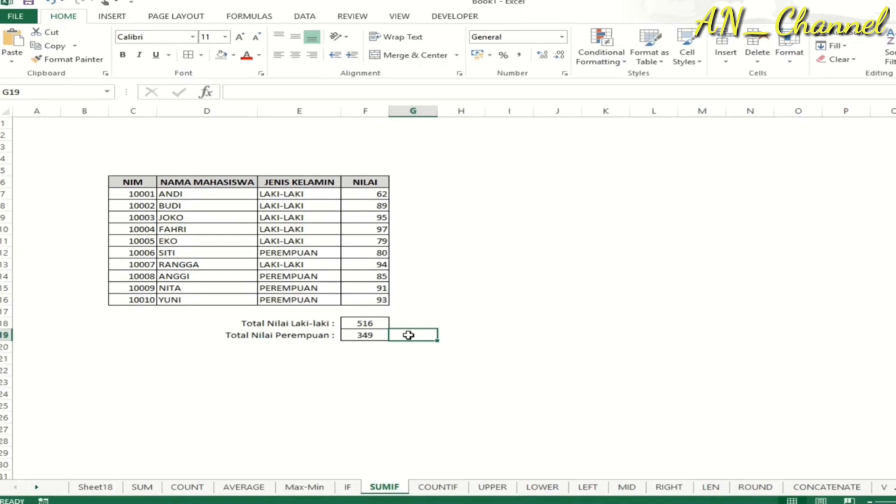
left_click(547, 192)
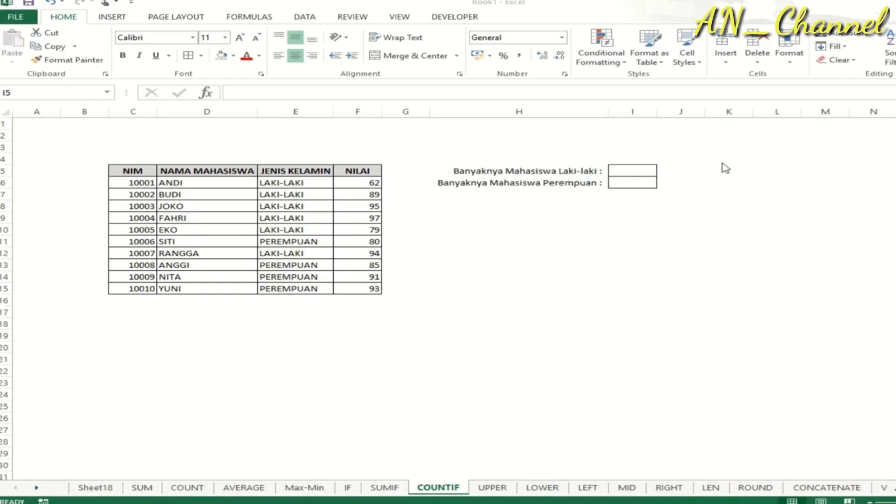
On the COUNTIF sheet, count the male students in I5 with =COUNTIF(E6:E15,"Laki-laki")
left_click(637, 174)
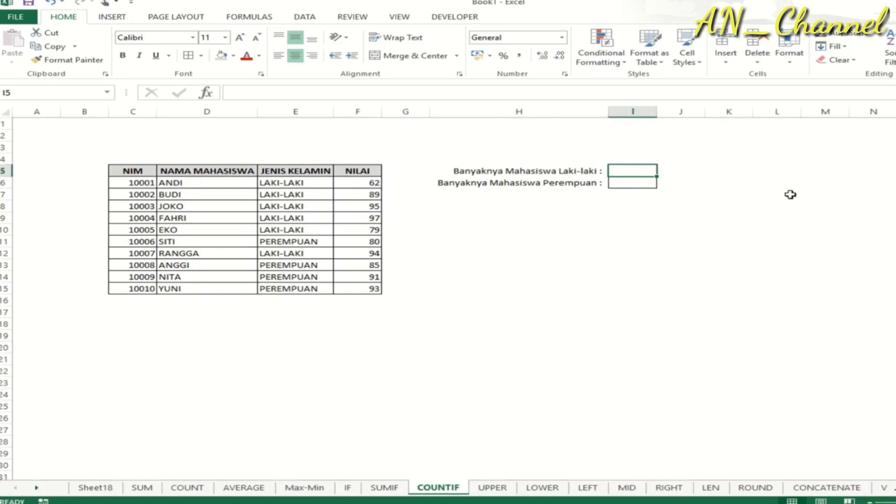
type("=count")
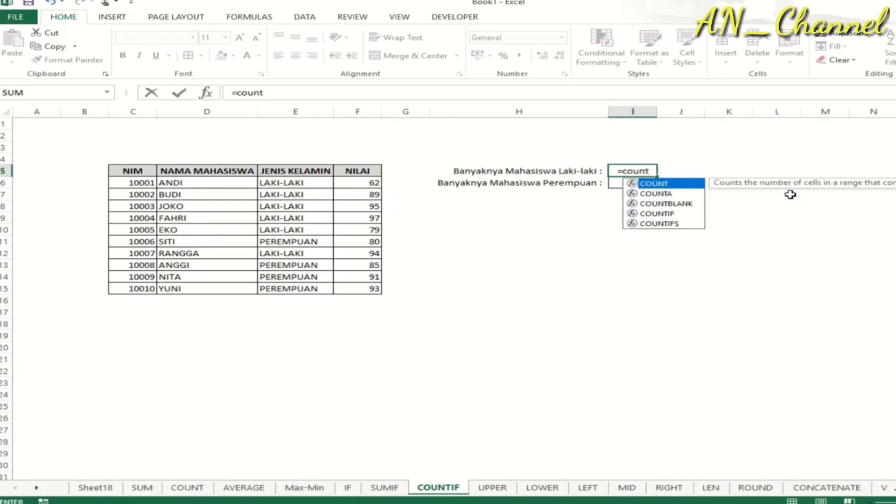
type("if")
key("Tab")
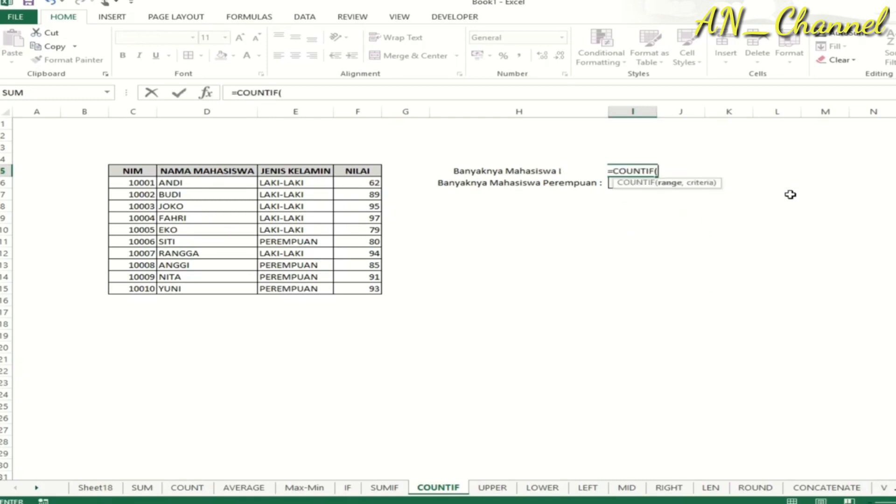
left_click(324, 182)
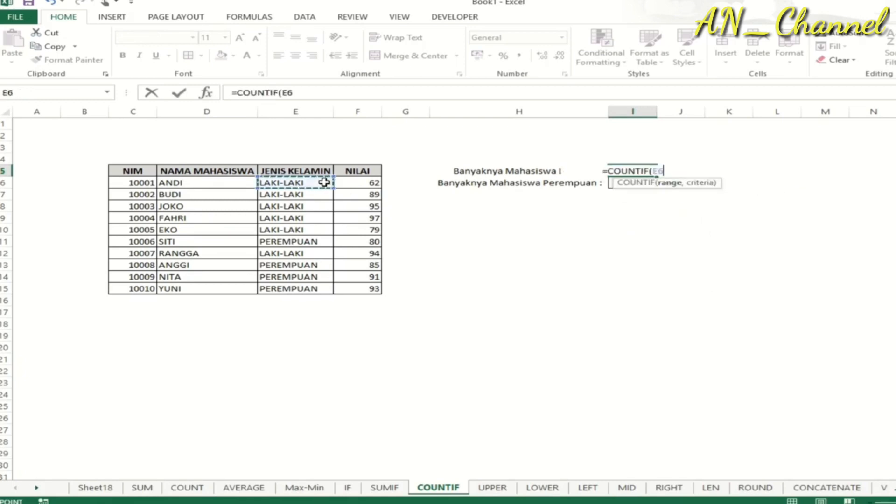
key("ctrl+shift+Down")
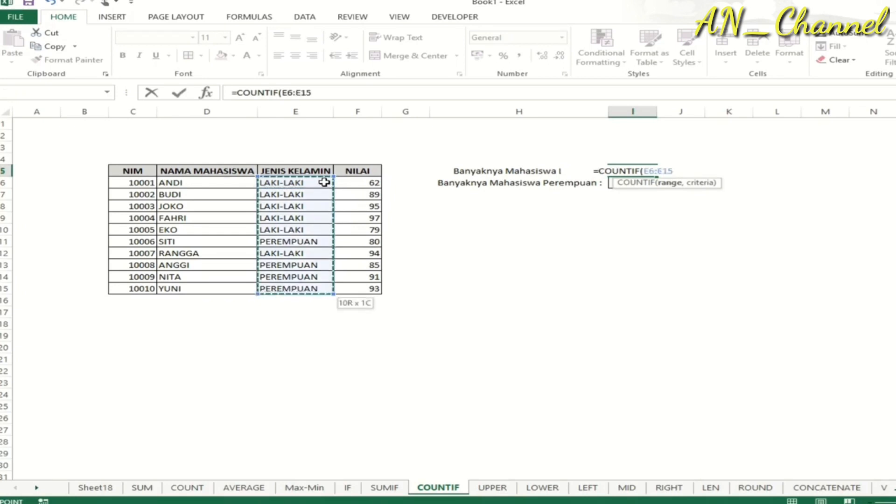
type(",\"")
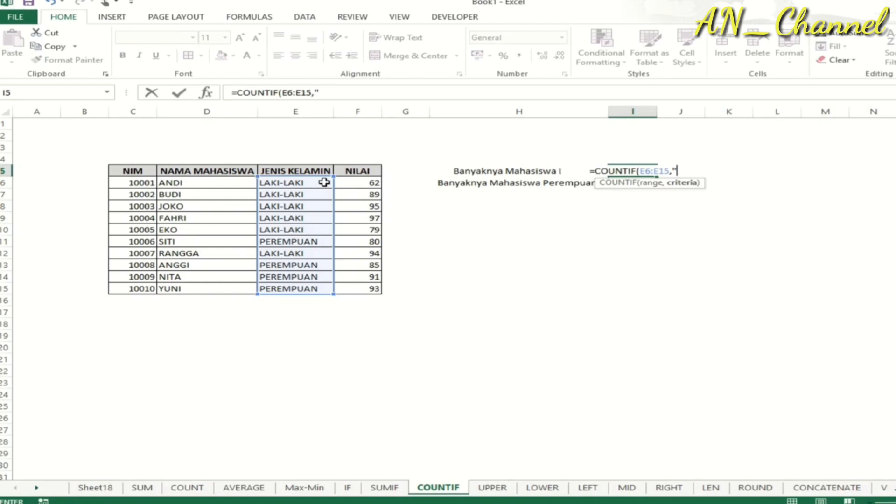
type("Laki-l")
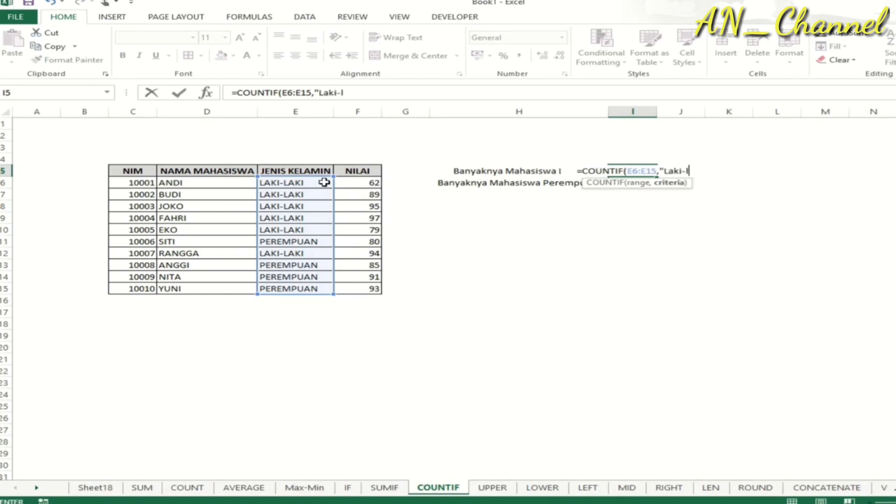
type("aki\"")
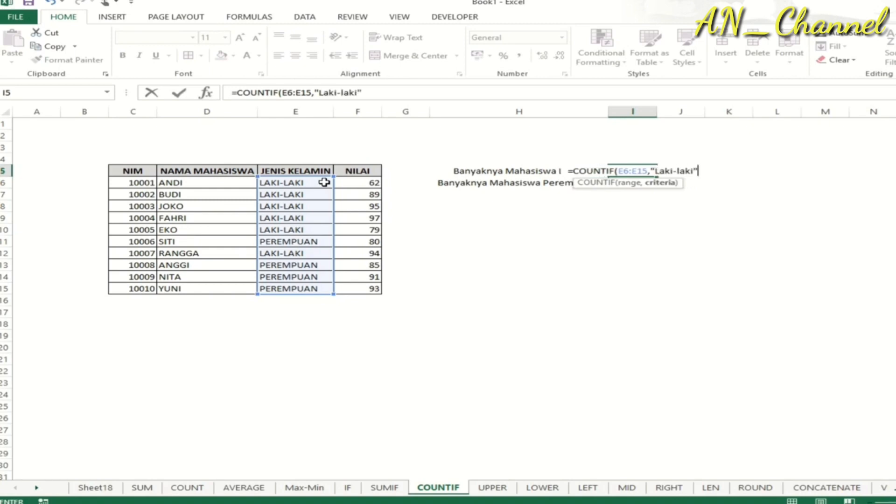
key("Return")
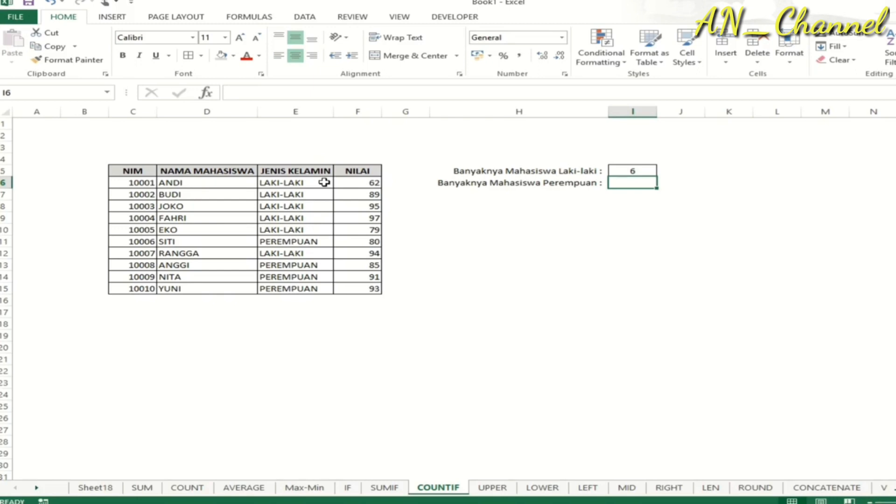
Count the female students in I6 with =COUNTIF(E6:E15,"Perempuan")
type("=")
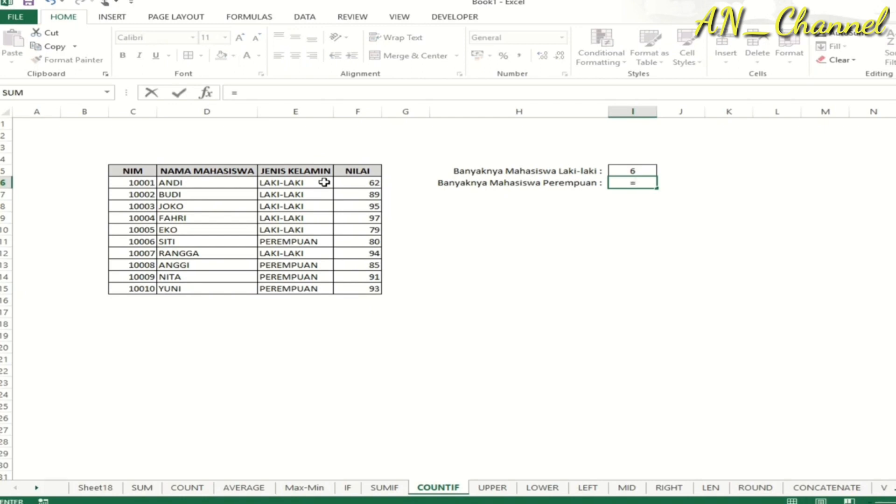
type("cou")
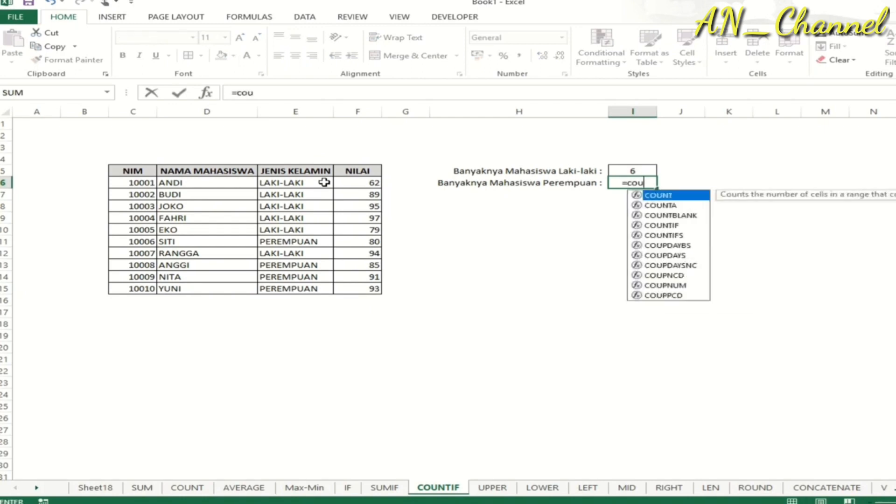
type("nif")
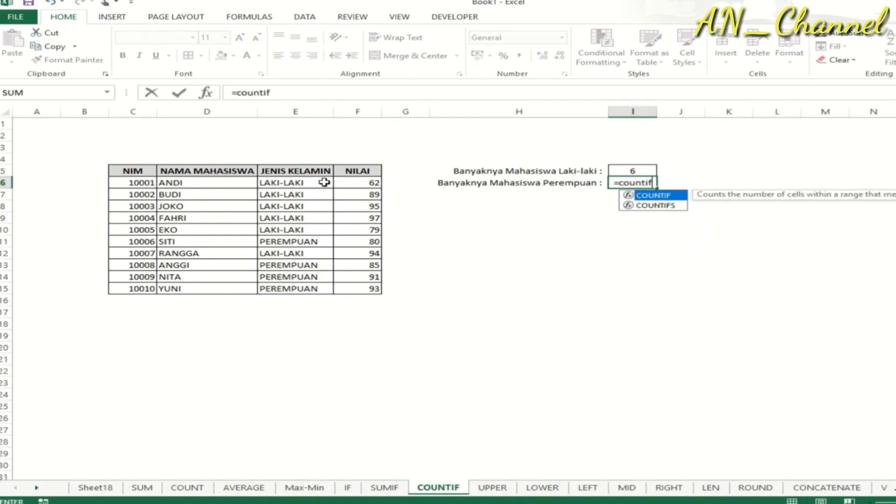
key("Tab")
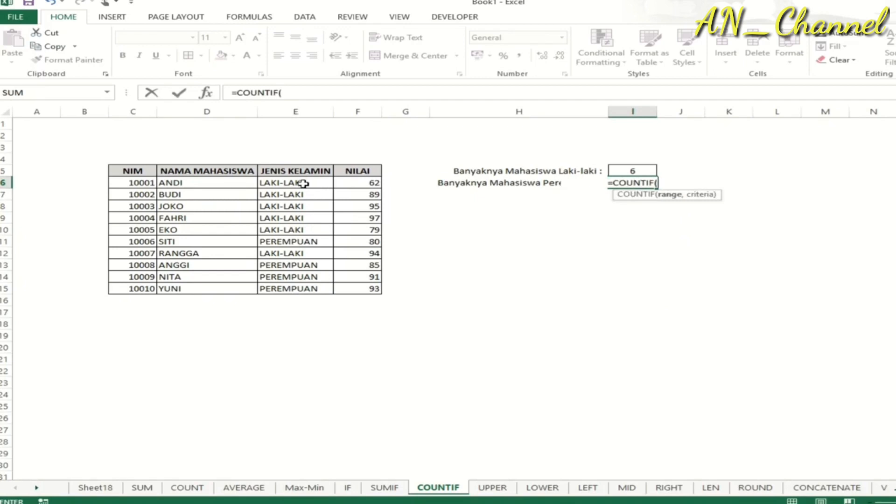
left_click(303, 183)
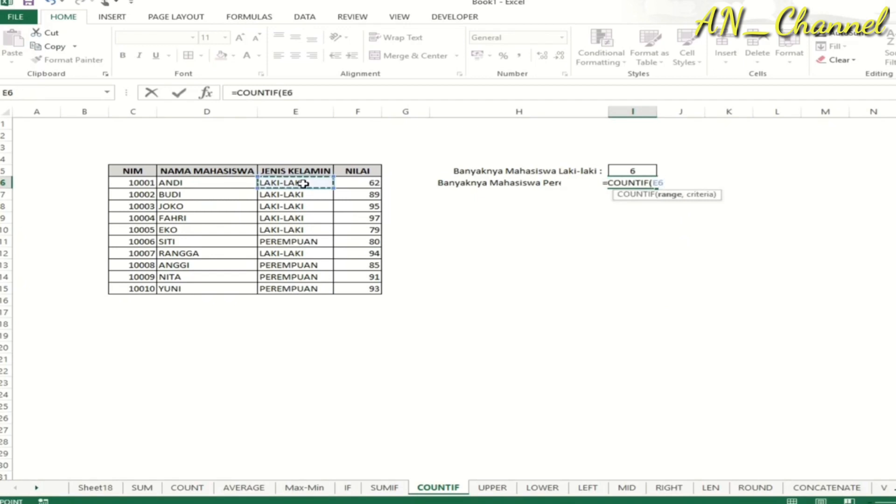
key("ctrl+shift+Down")
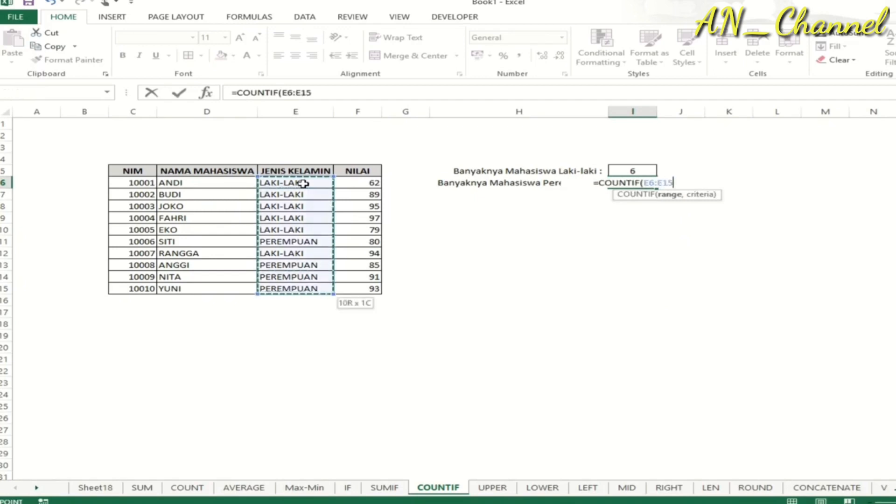
type(",\"Pre")
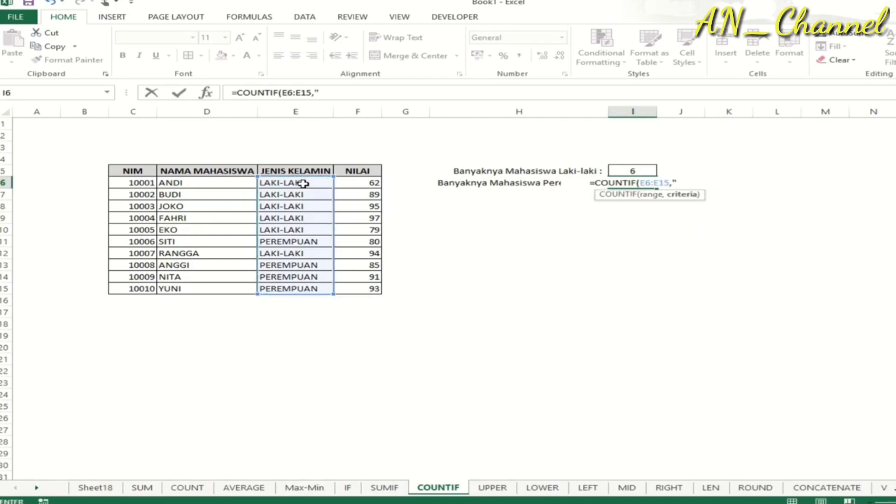
key("BackSpace")
key("BackSpace")
type("ere")
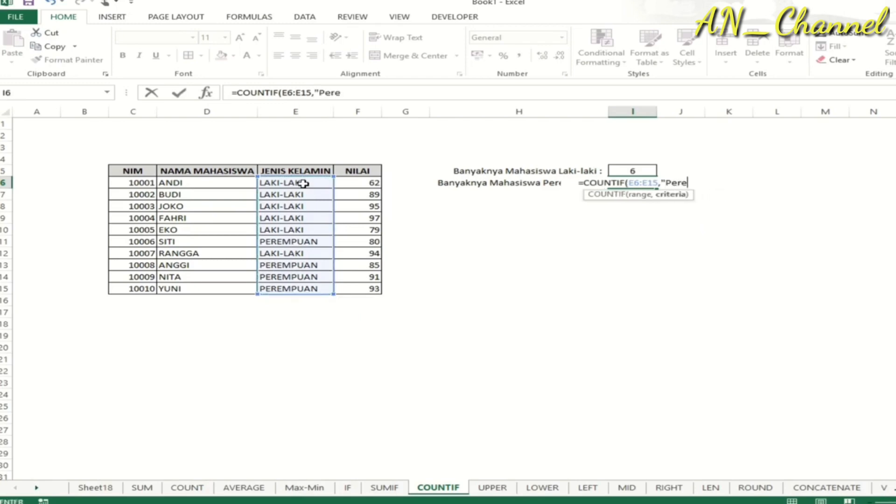
type("mpuan")
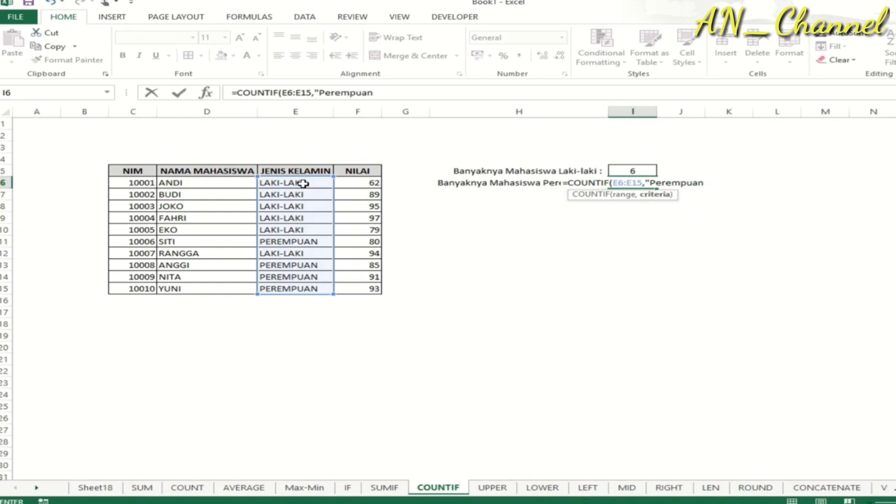
type("\"")
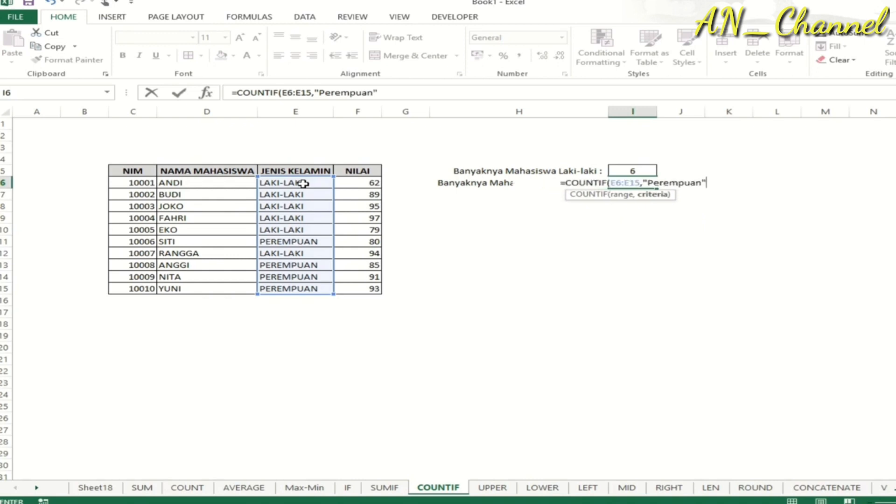
key("Return")
key("Up")
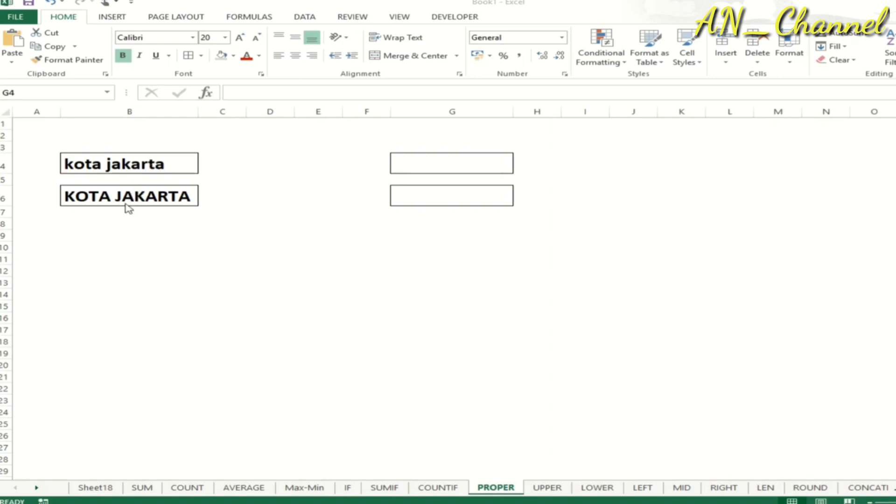
On the PROPER sheet, convert the lowercase text in B4 to proper case in G4 with =PROPER(B4)
left_click(429, 167)
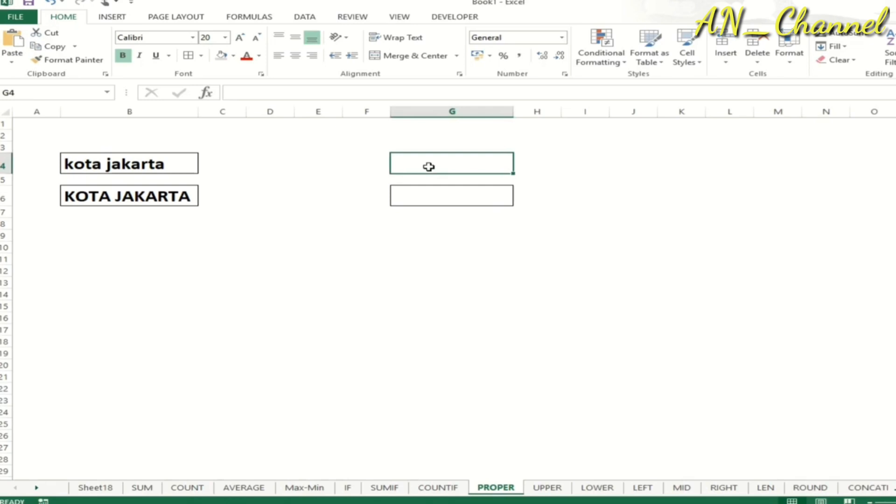
type("=")
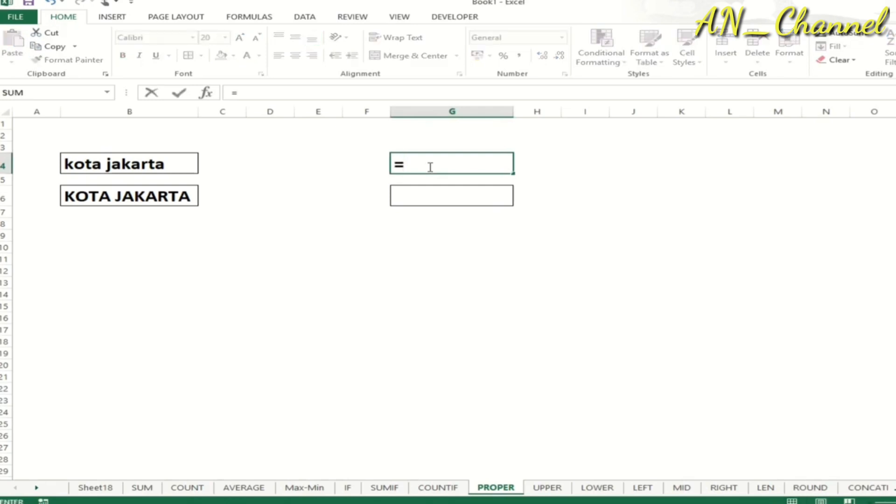
type("P")
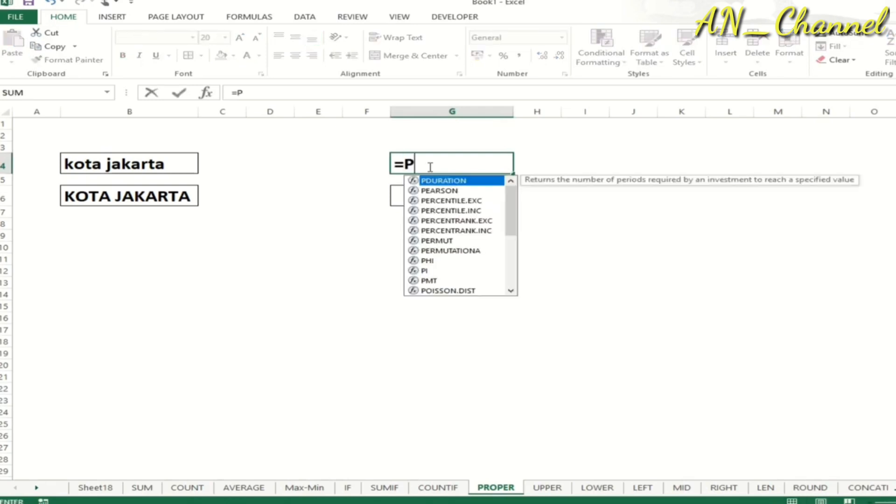
type("ROPER")
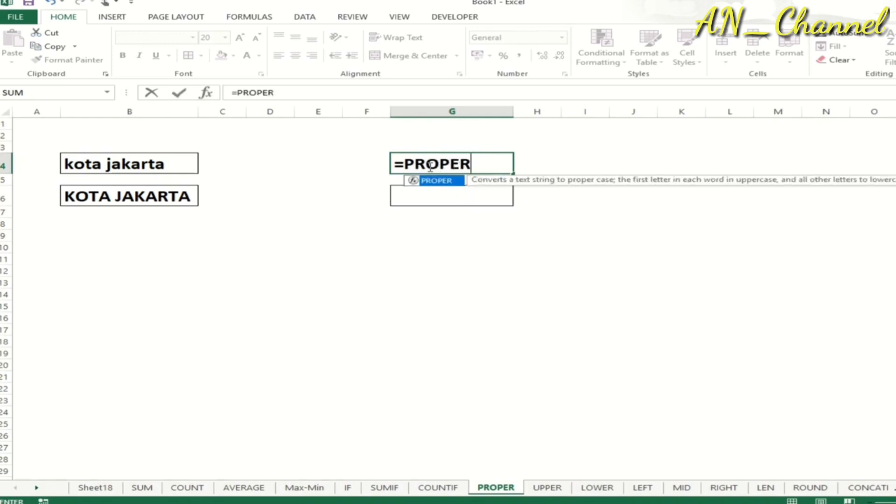
type("(")
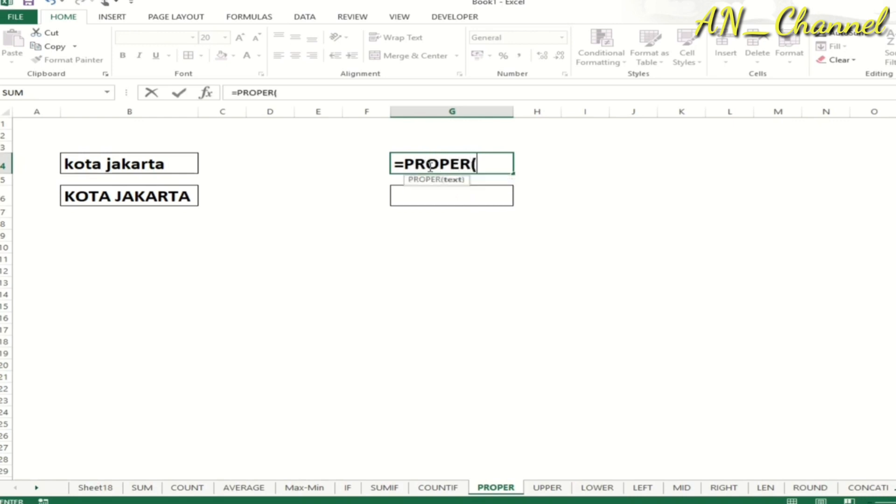
left_click(160, 163)
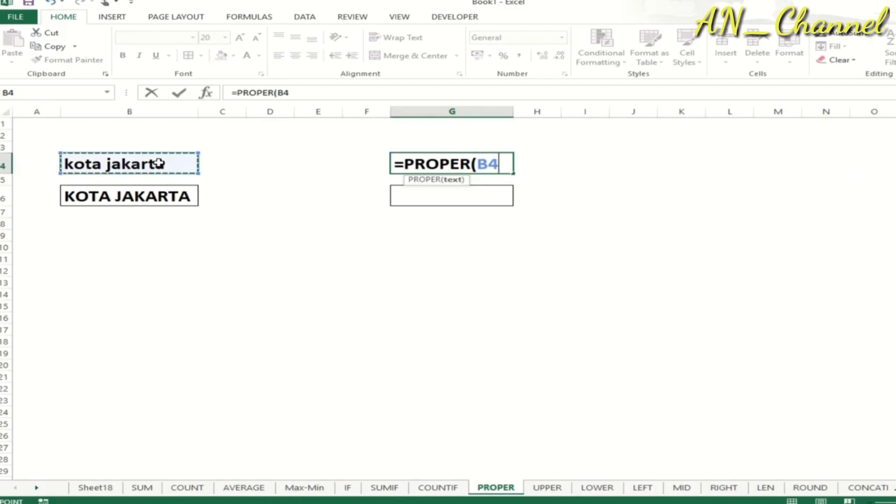
key("Return")
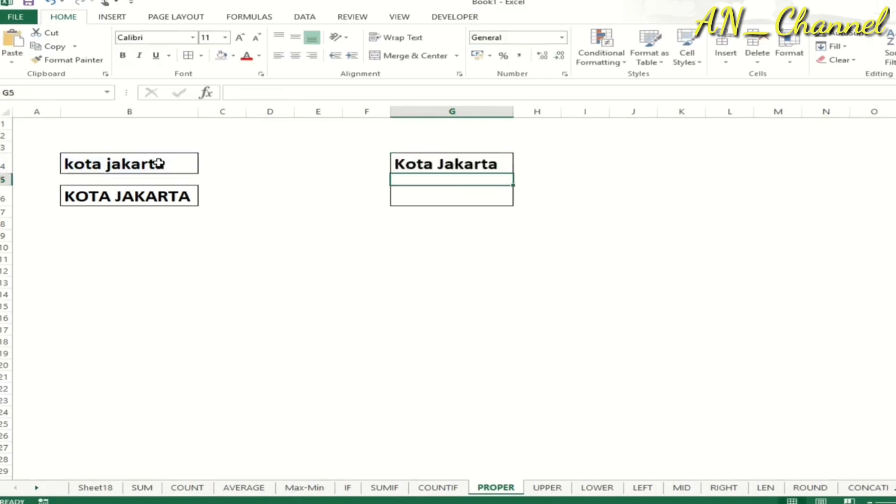
key("Up")
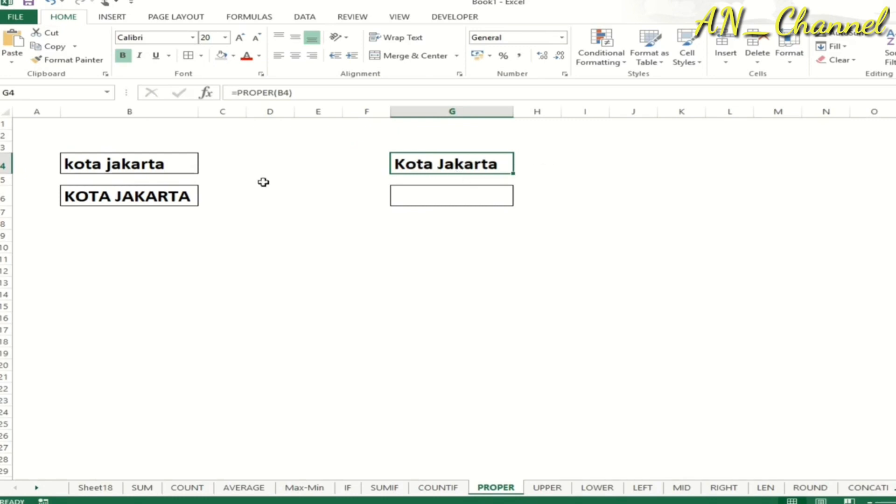
Convert the uppercase text in B6 to proper case in G6 with =PROPER(B6)
left_click(169, 197)
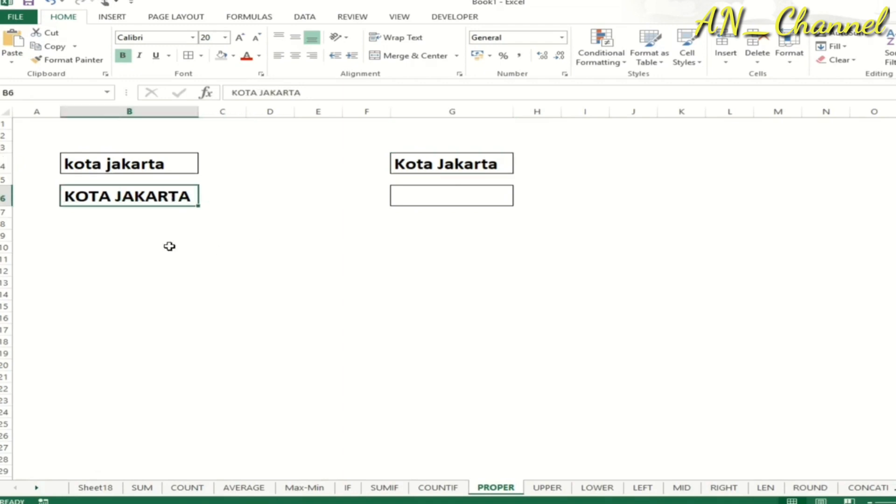
left_click(473, 198)
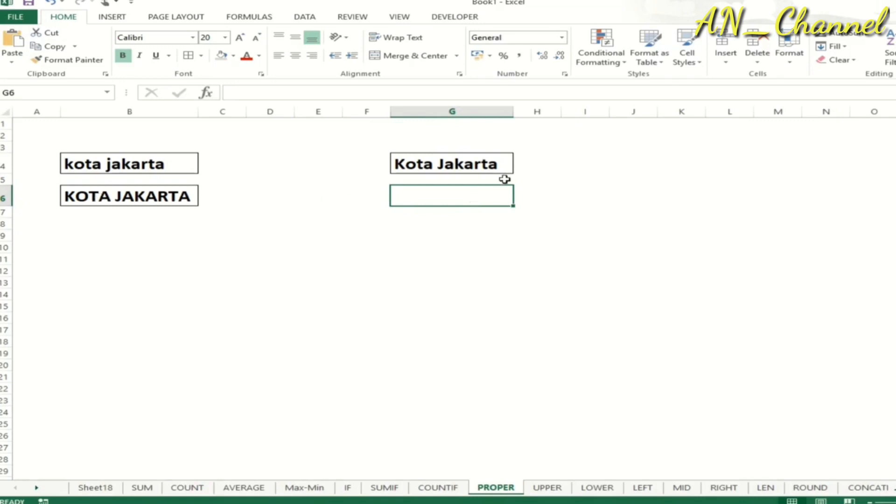
type("=")
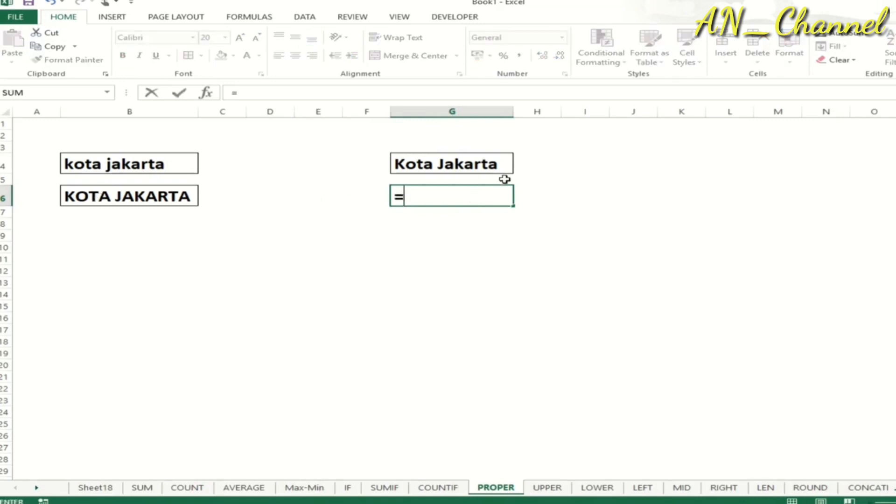
type("PROPER")
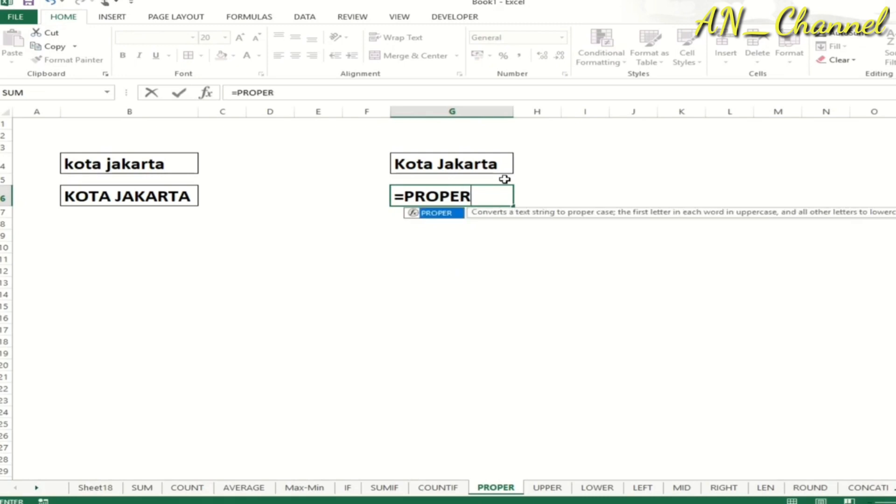
type("(")
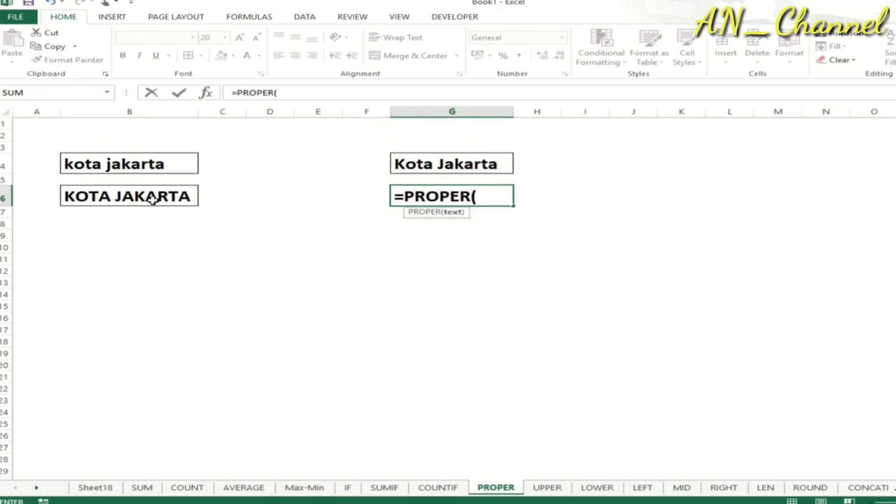
left_click(136, 197)
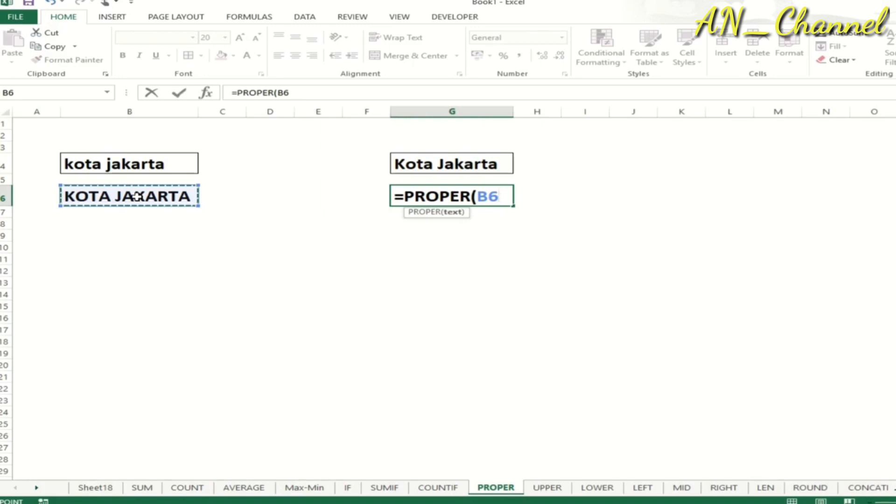
key("Return")
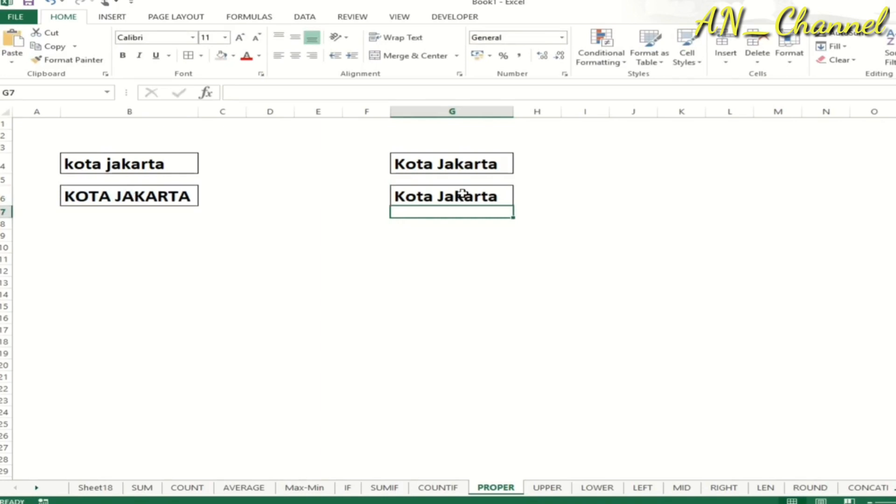
left_click(465, 161)
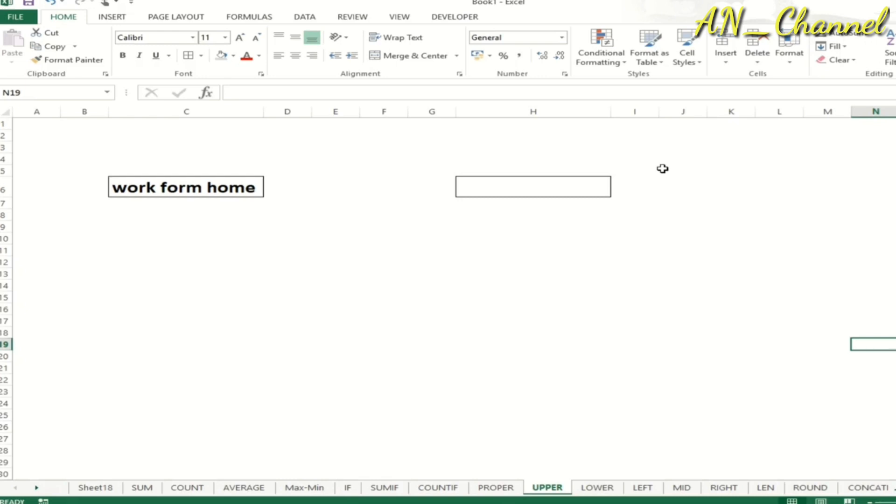
On the UPPER sheet, convert C6 to uppercase in H6 with =UPPER(C6) and autofit column H to the text
left_click(508, 187)
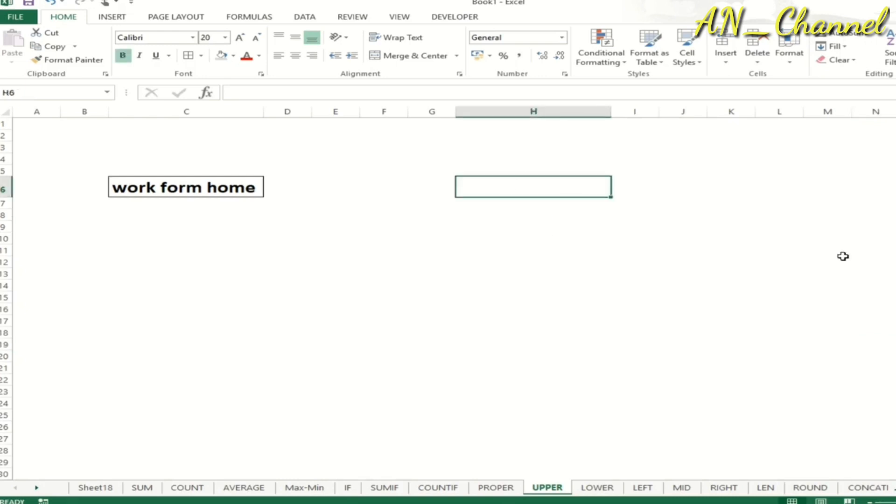
type("=up")
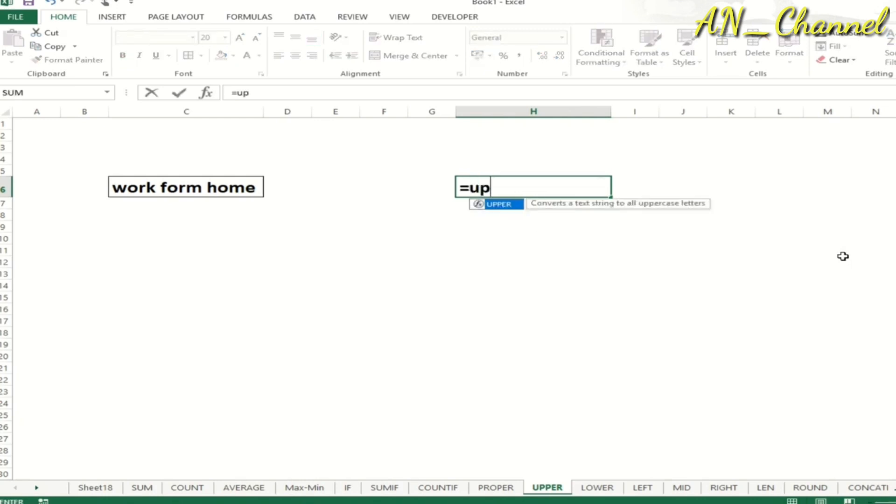
key("Tab")
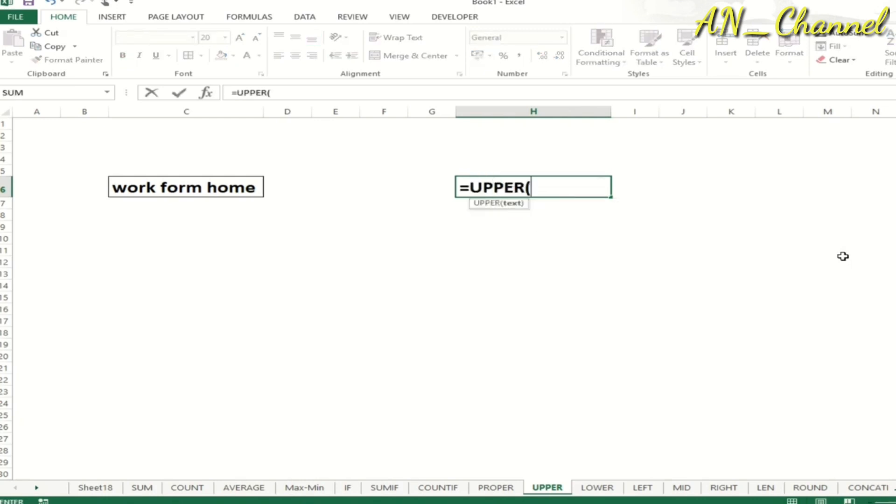
left_click(177, 189)
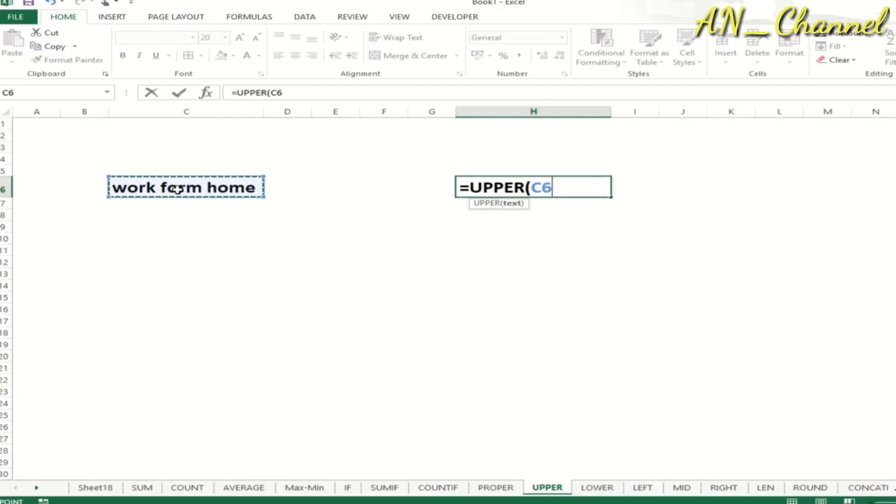
key("Return")
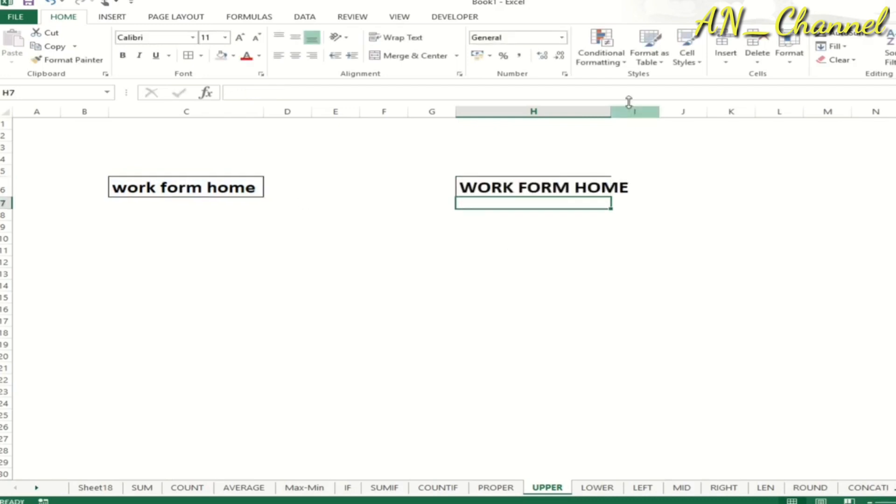
double_click(615, 109)
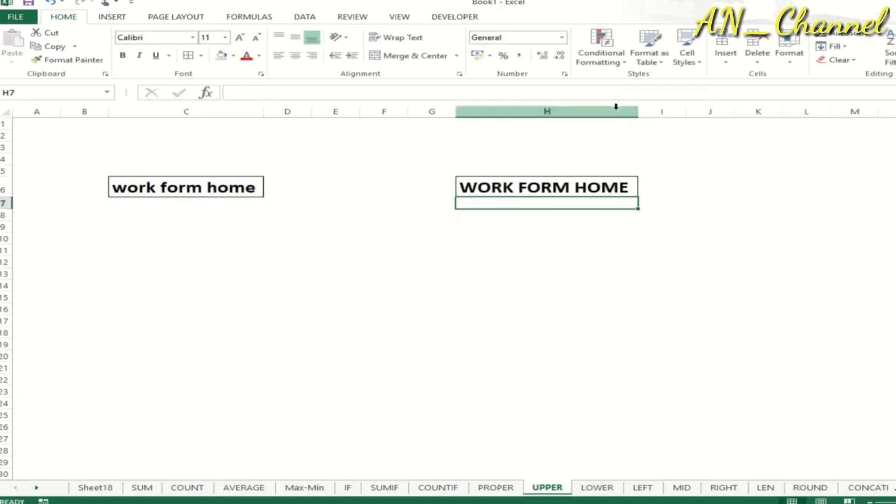
left_click(696, 193)
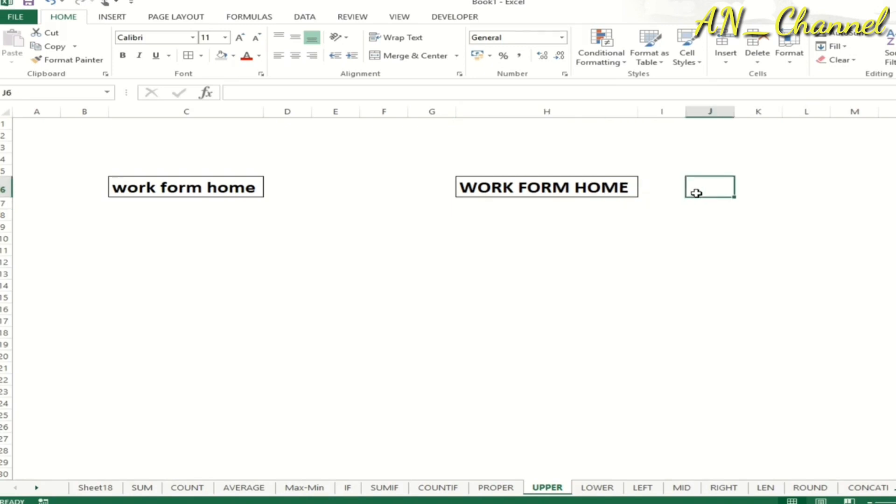
left_click(502, 189)
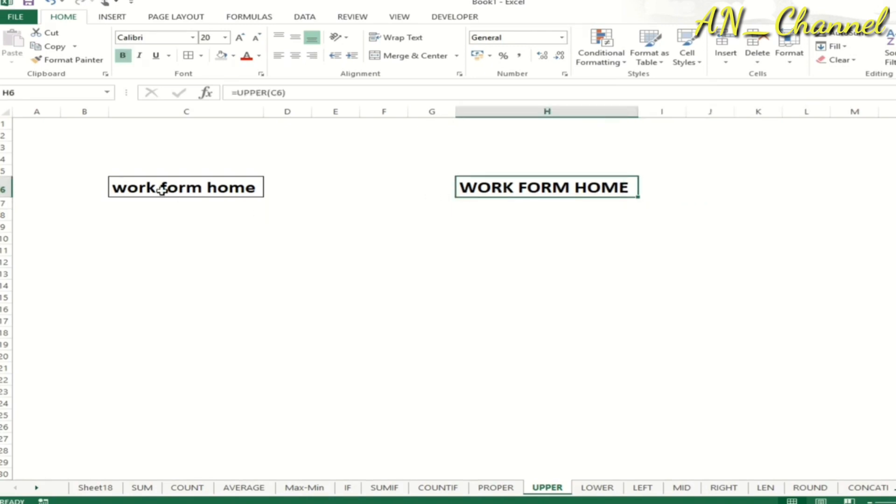
left_click(184, 189)
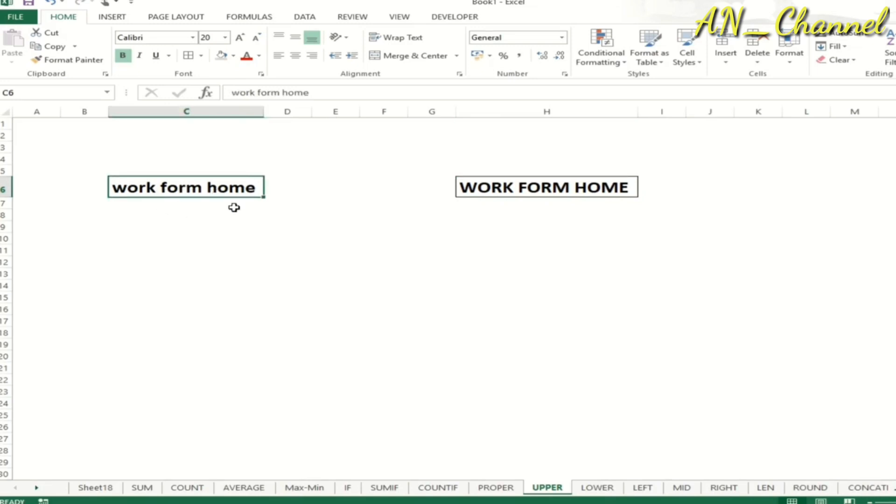
left_click(611, 187)
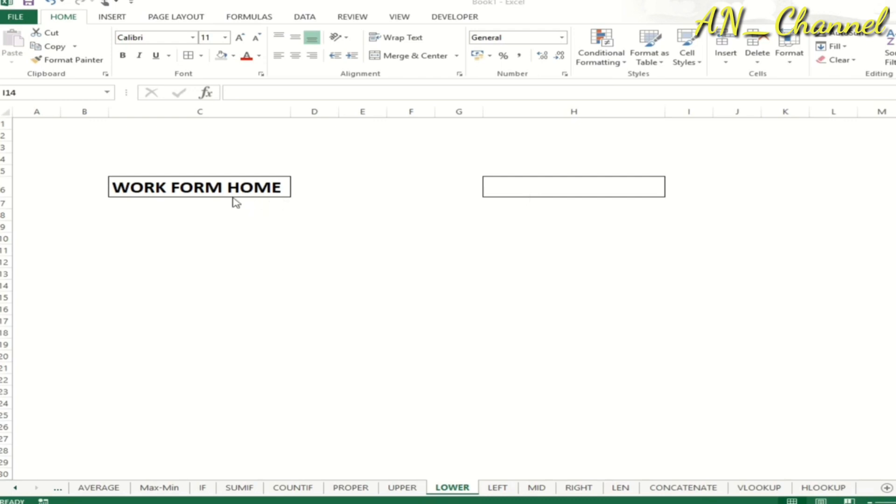
On the LOWER sheet, convert the uppercase text in C6 to lowercase in H6 with =LOWER(C6)
left_click(549, 184)
left_click(549, 184)
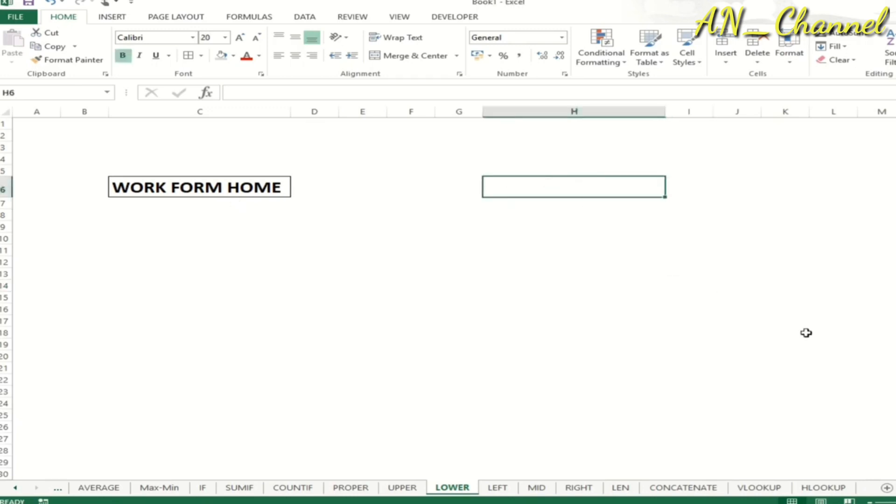
type("=")
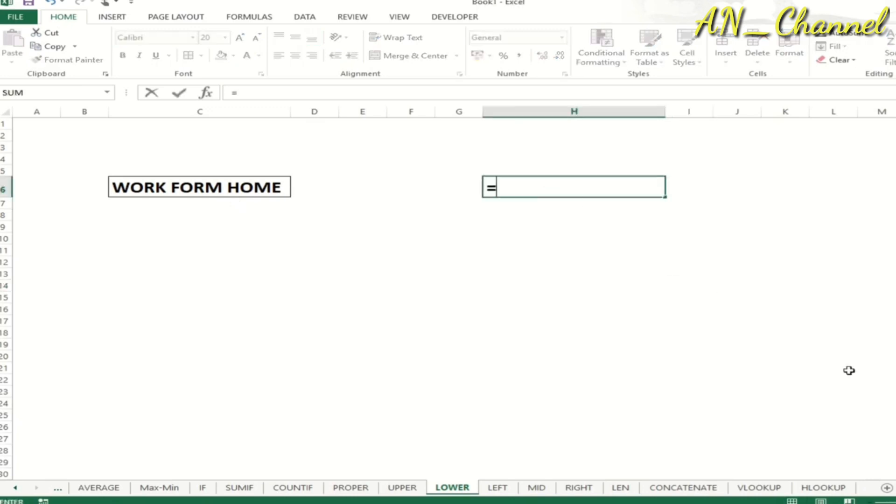
type("LOWER(")
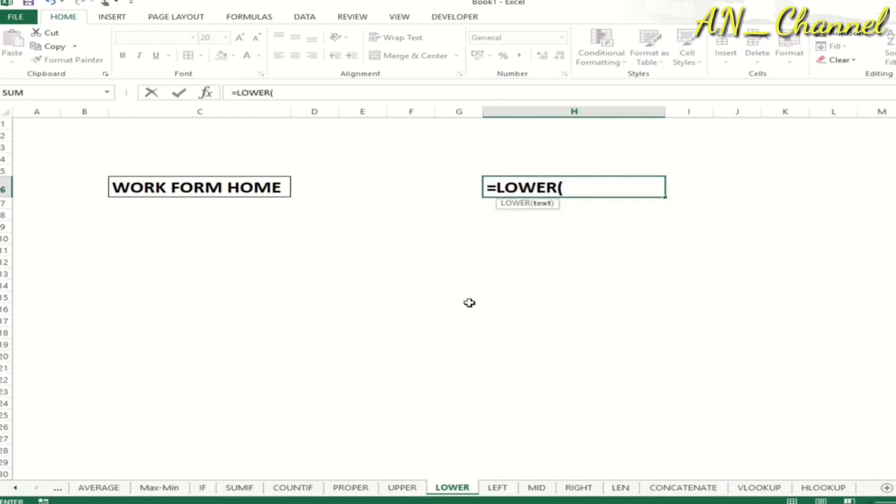
left_click(216, 187)
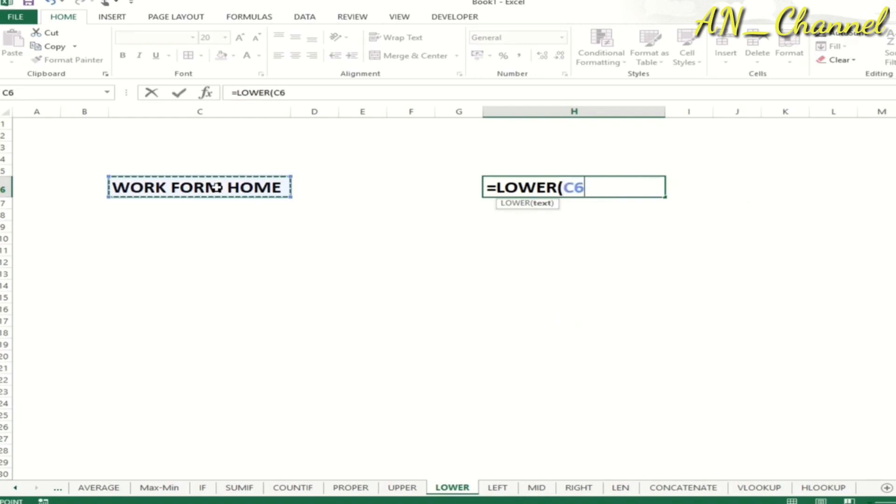
key("Return")
key("Up")
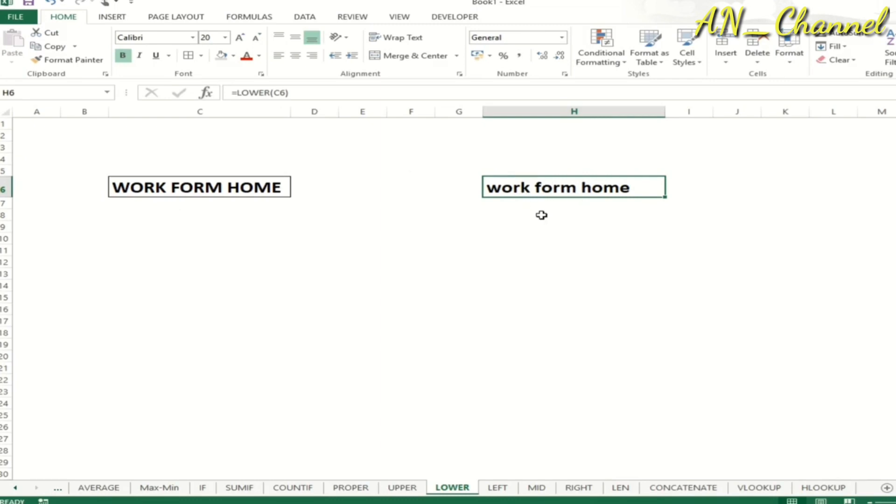
left_click(726, 203)
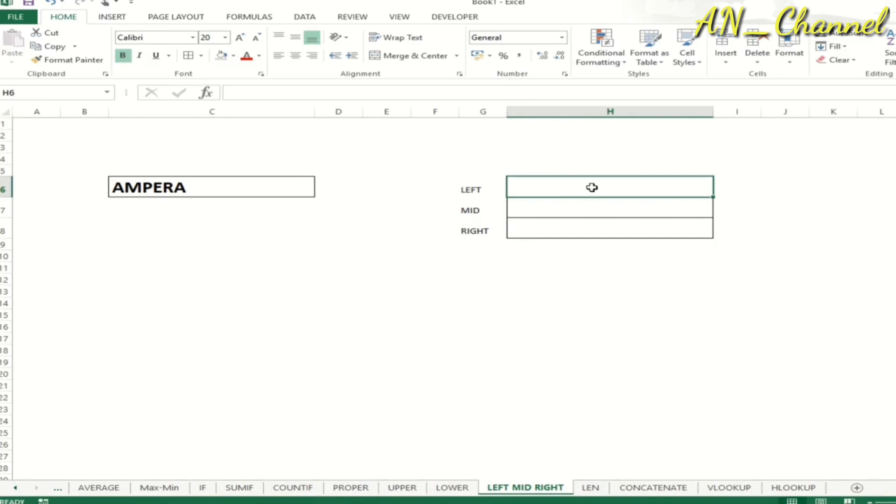
On the LEFT MID RIGHT sheet, extract the first two characters of C6 into H6 with =LEFT(C6,2)
type("=")
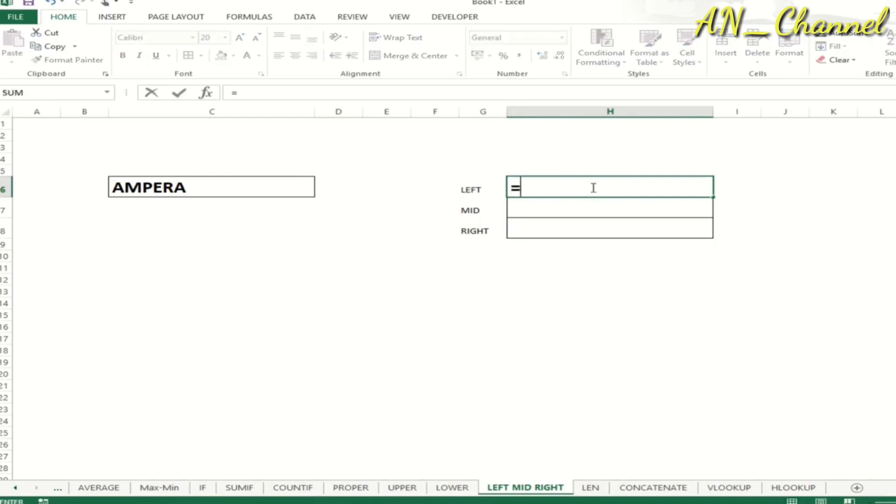
type("LE")
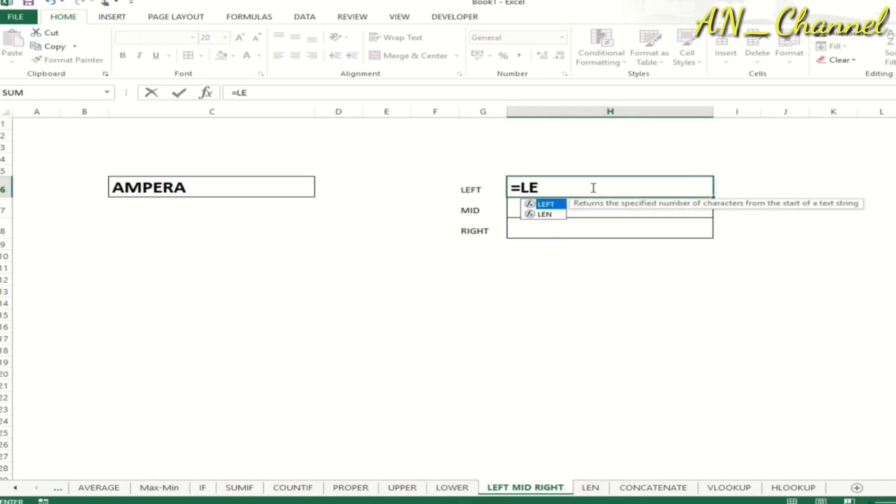
key("Tab")
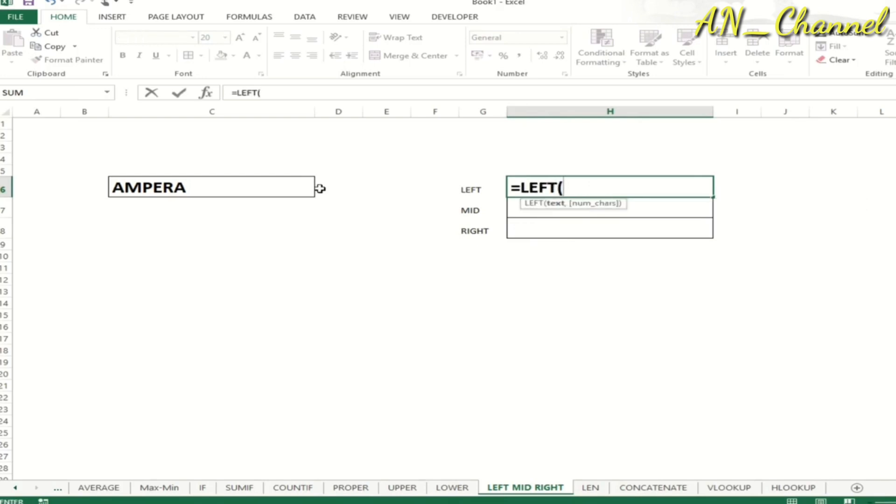
left_click(242, 182)
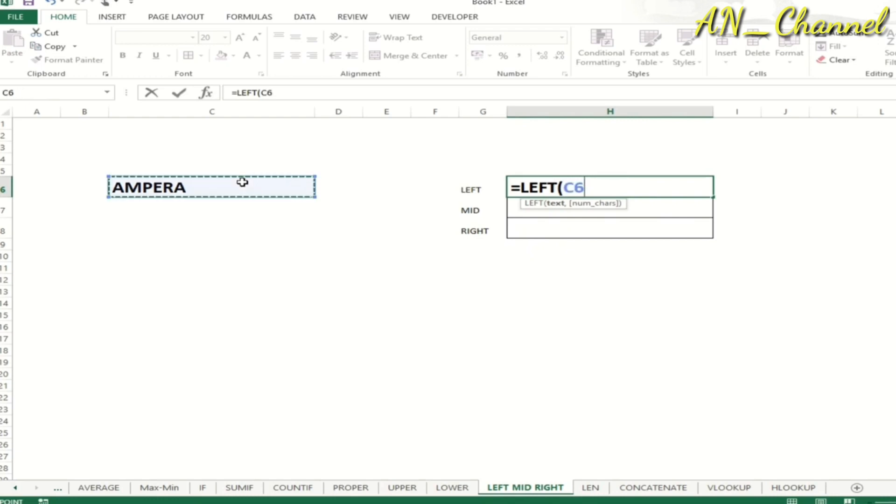
type(",2")
key("Return")
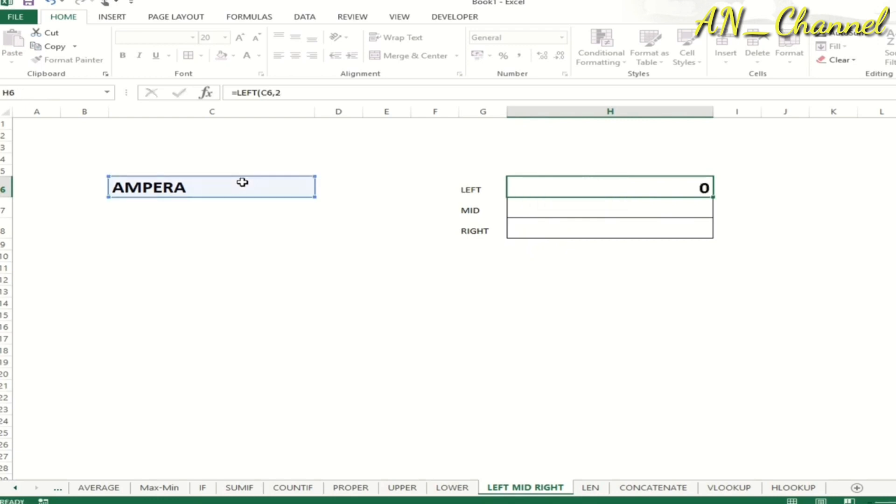
key("Up")
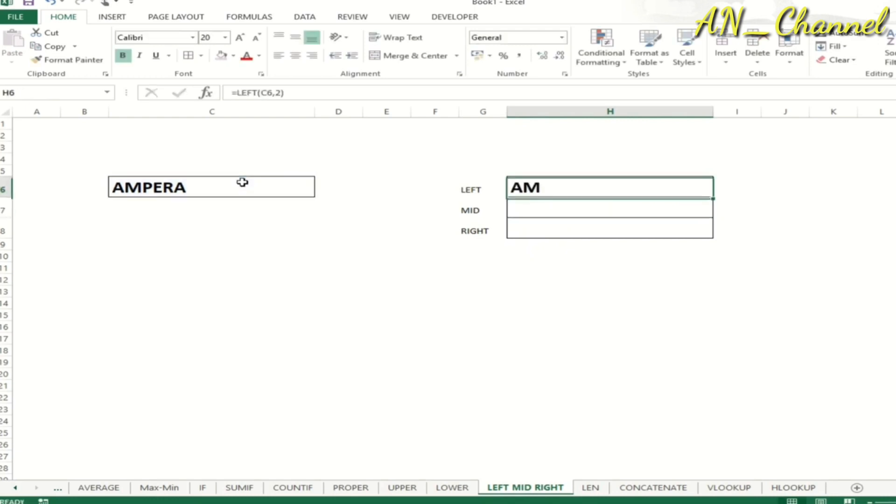
Extract two characters of C6 starting at the third into H7 with =MID(C6,3,2)
left_click(574, 208)
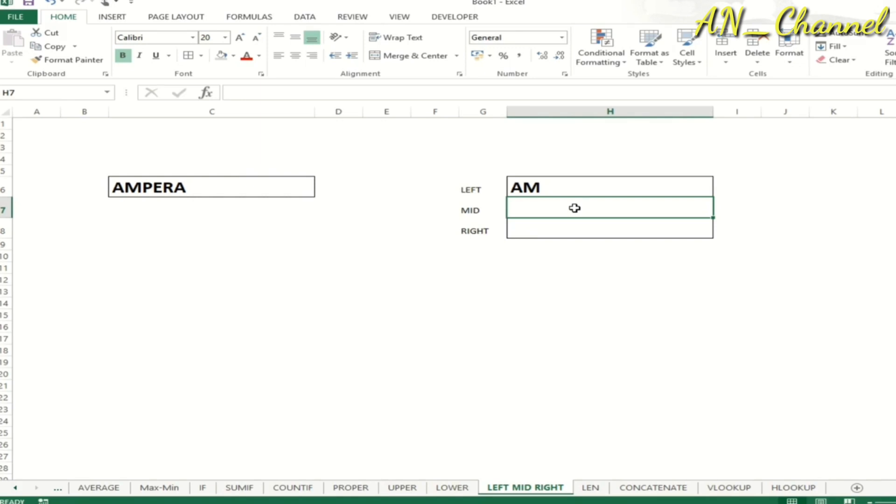
type("=MID")
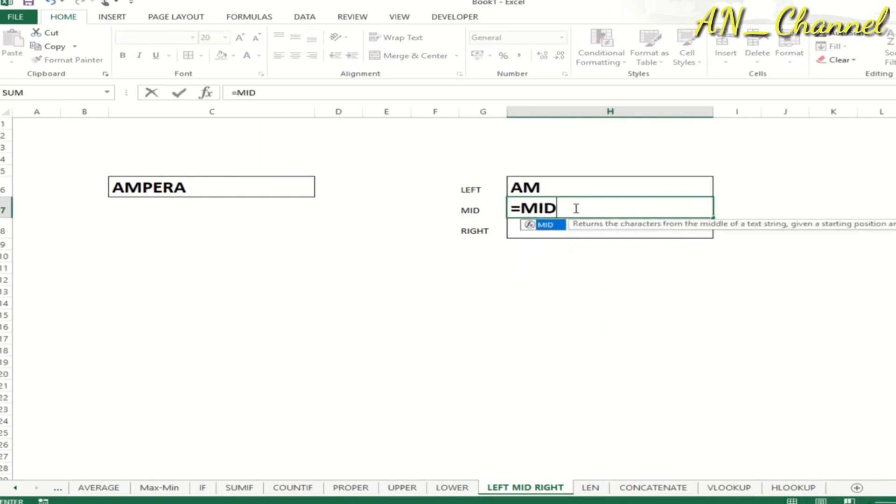
type("(")
left_click(203, 190)
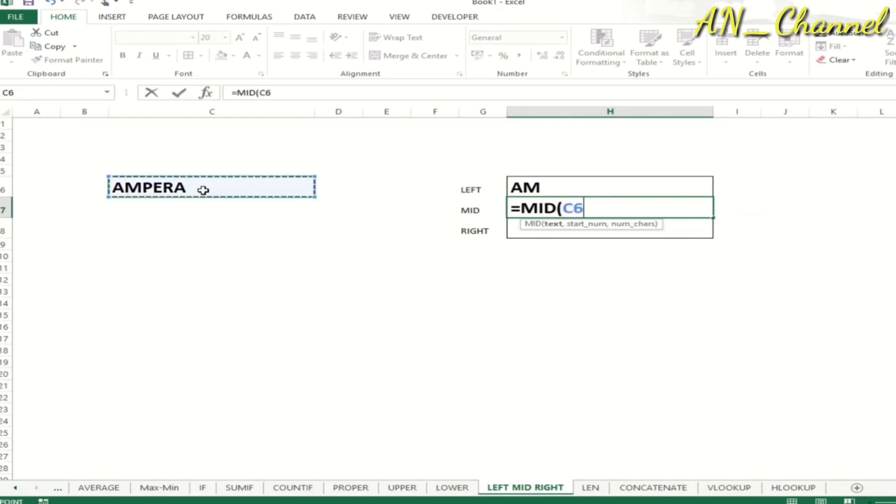
type(",")
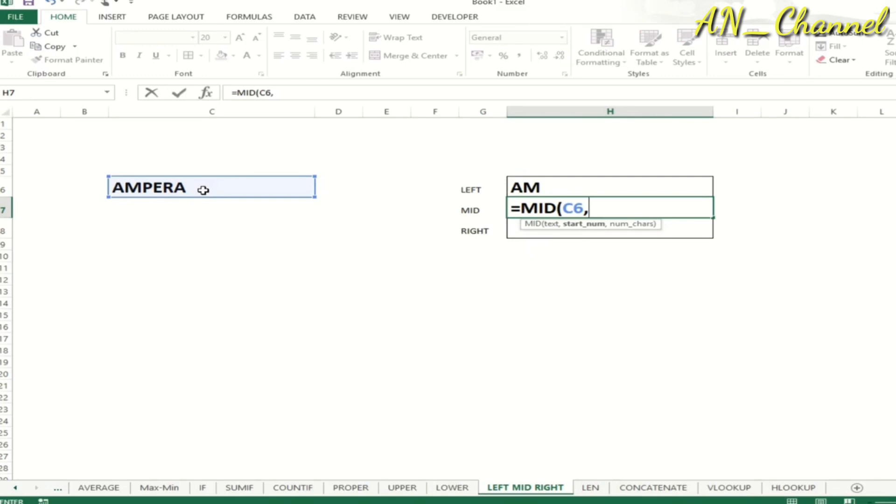
type("3,2")
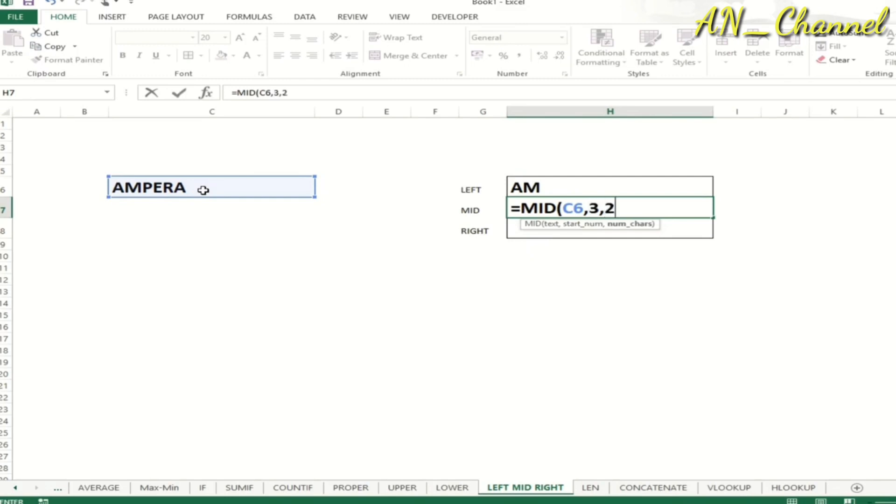
type(")")
key("Return")
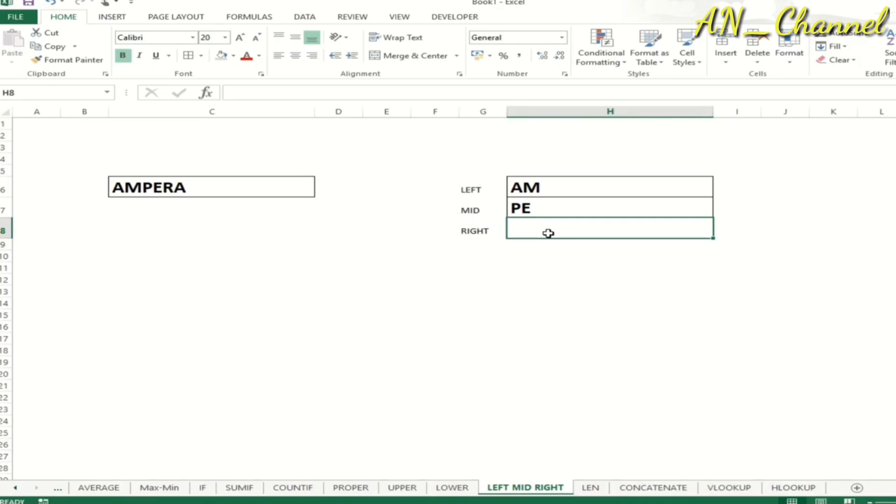
Extract the last two characters of C6 into H8 with =RIGHT(C6,2)
type("=")
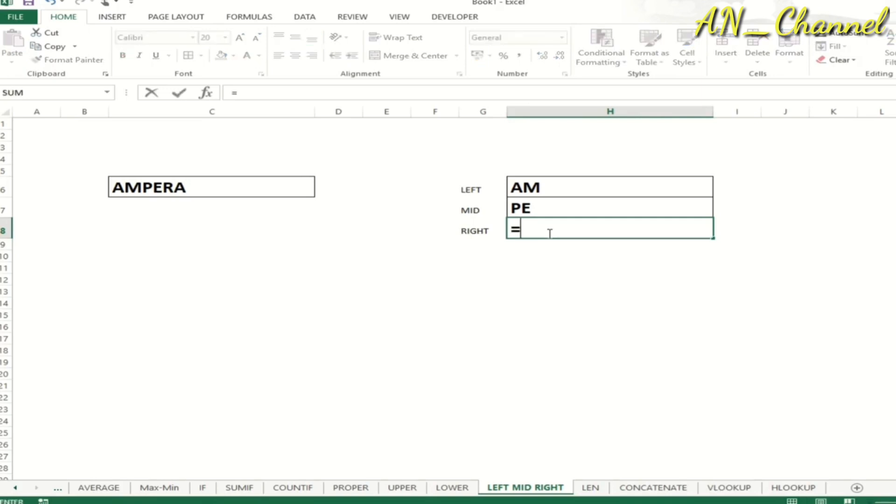
type("RI")
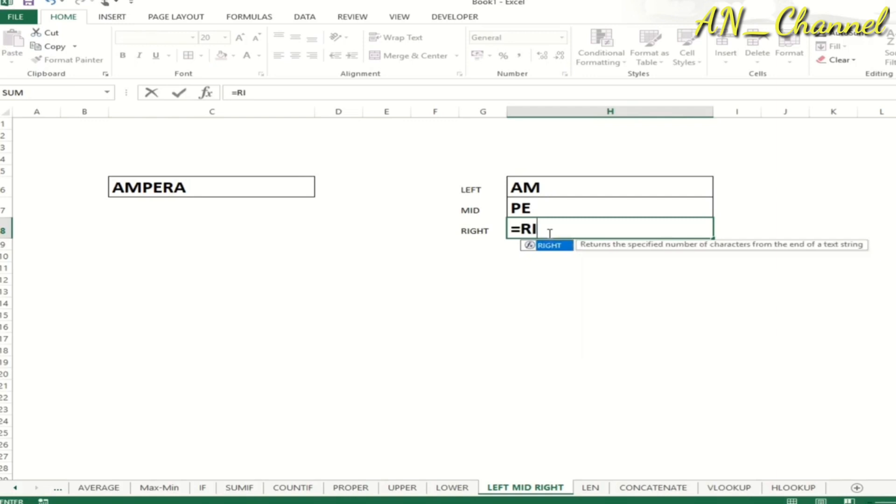
key("Tab")
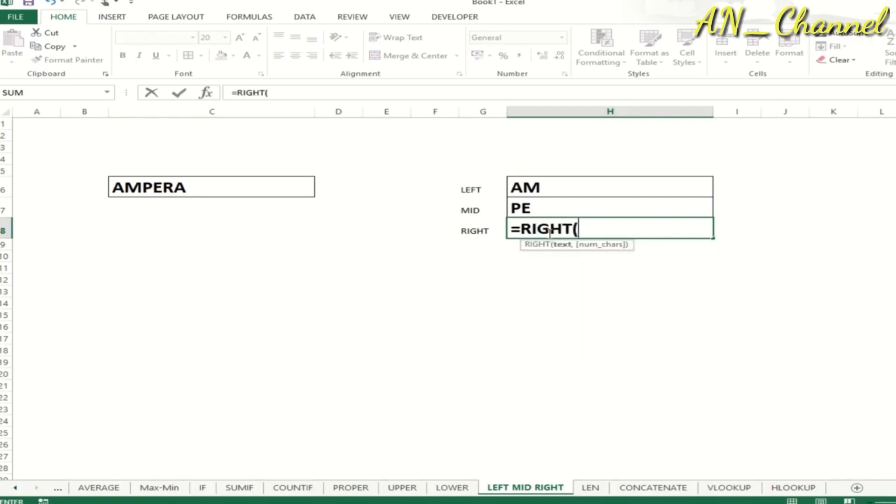
left_click(213, 189)
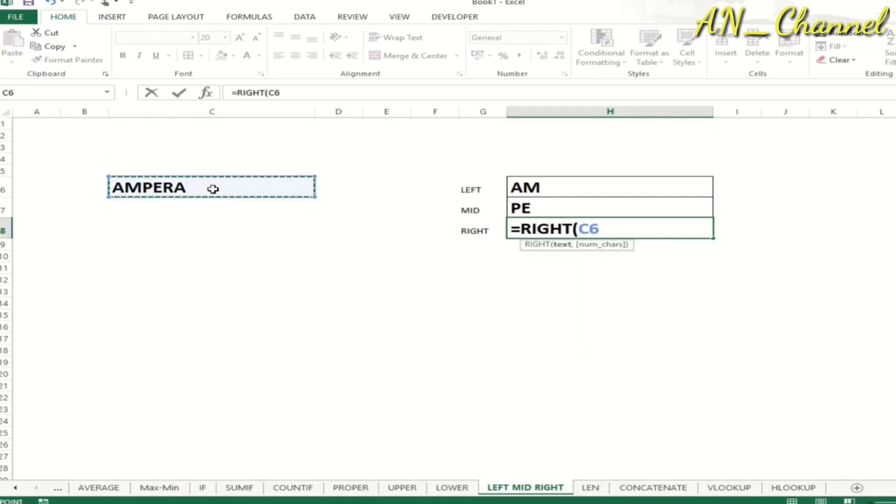
type(",2")
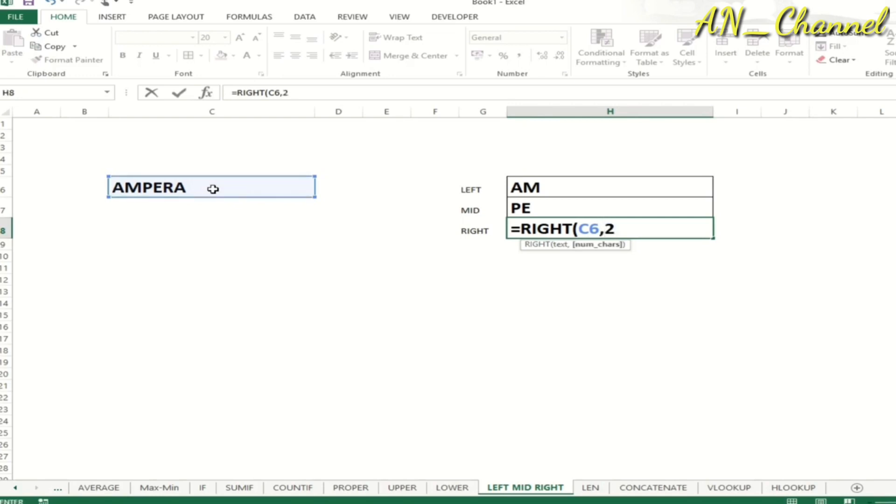
key("Return")
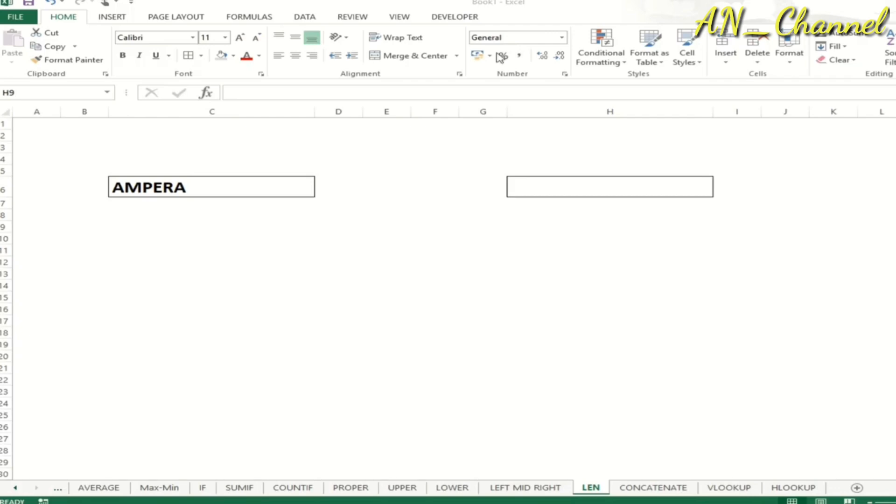
On the LEN sheet, count the characters of the word in C6 with =LEN(C6) in H6
left_click(236, 185)
left_click(236, 186)
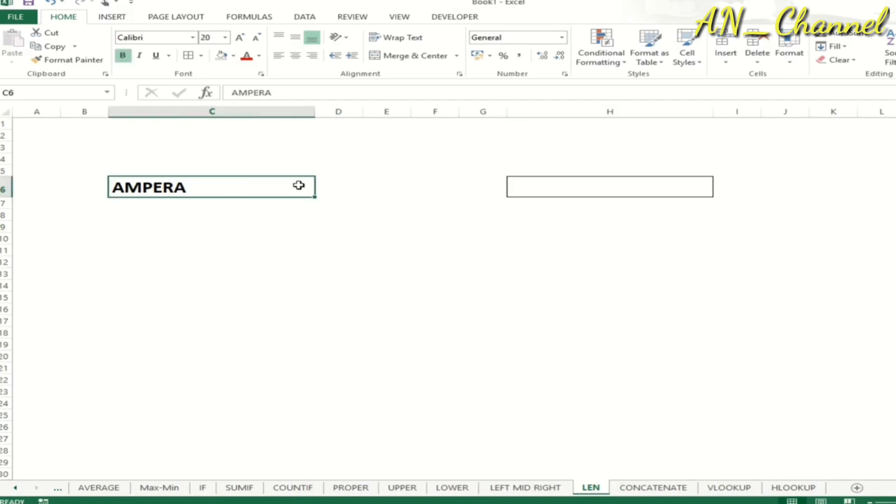
left_click(562, 187)
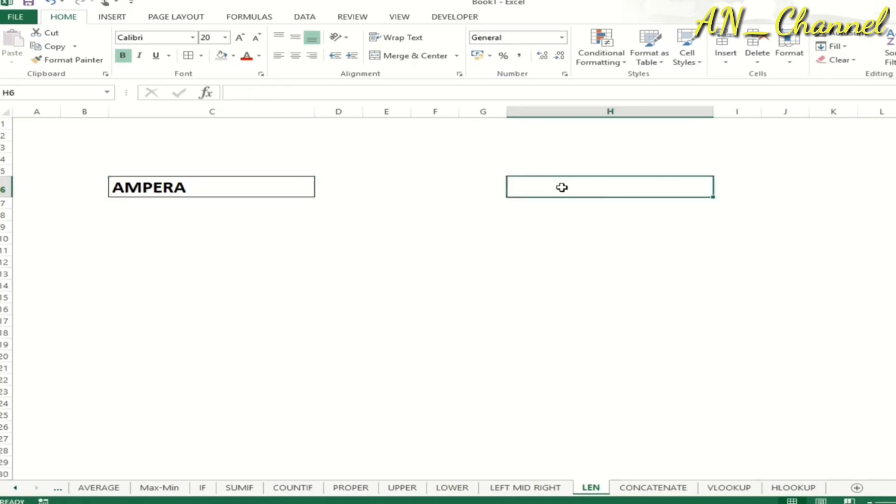
type("=")
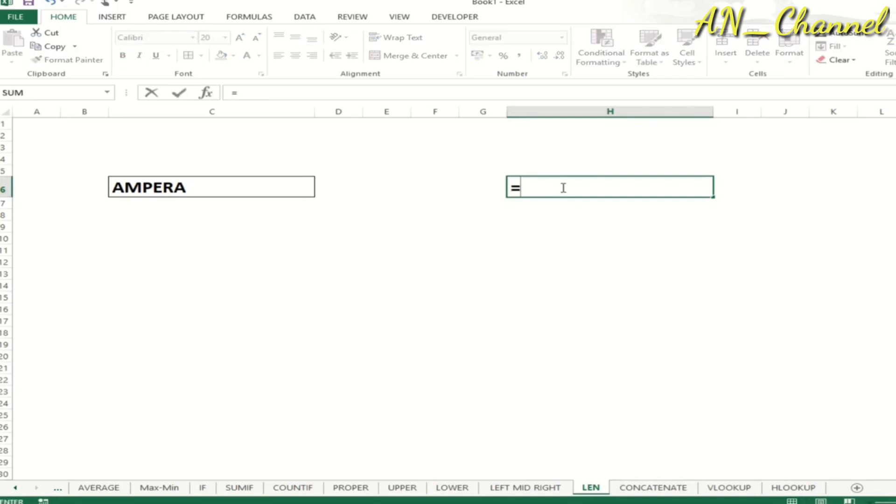
type("LEN")
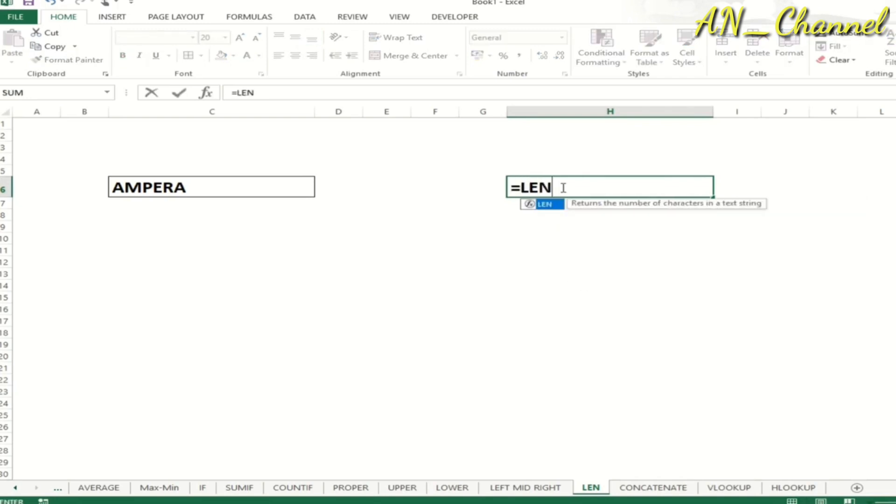
type("(")
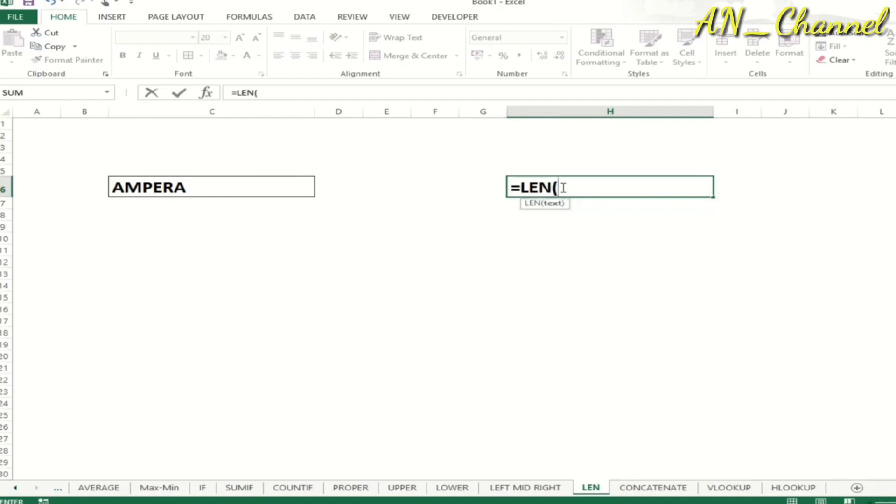
left_click(176, 188)
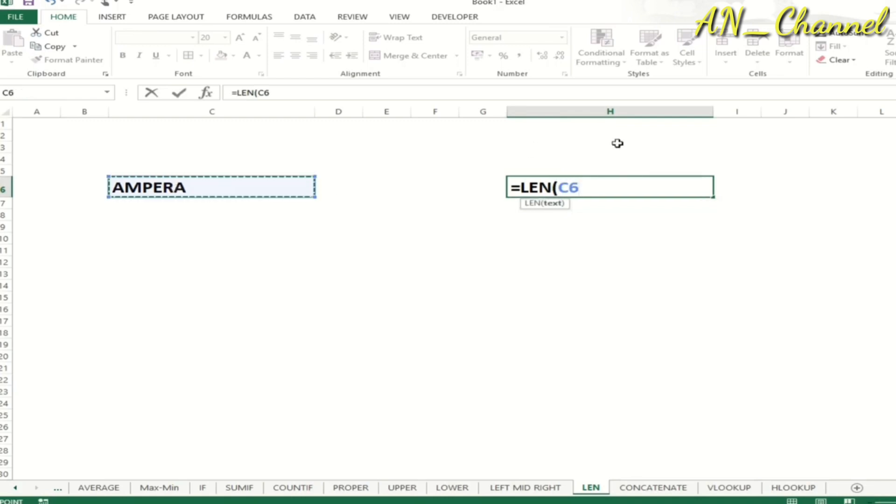
key("Return")
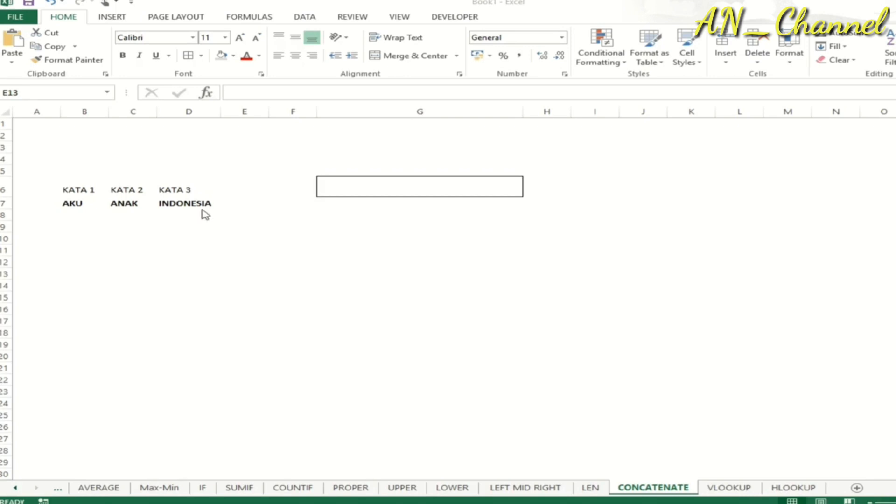
On the CONCATENATE sheet, join the three words in B7, C7 and D7 into G6 with =CONCATENATE(B7,C7,D7)
left_click(351, 186)
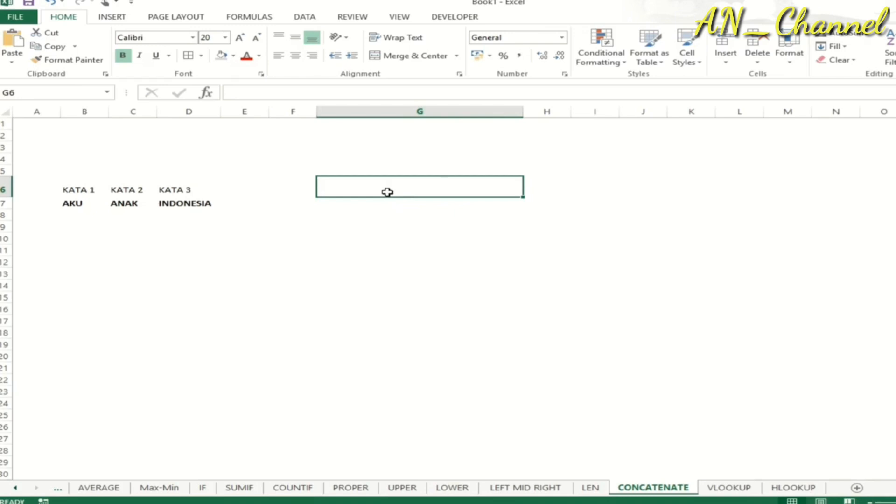
type("=CON")
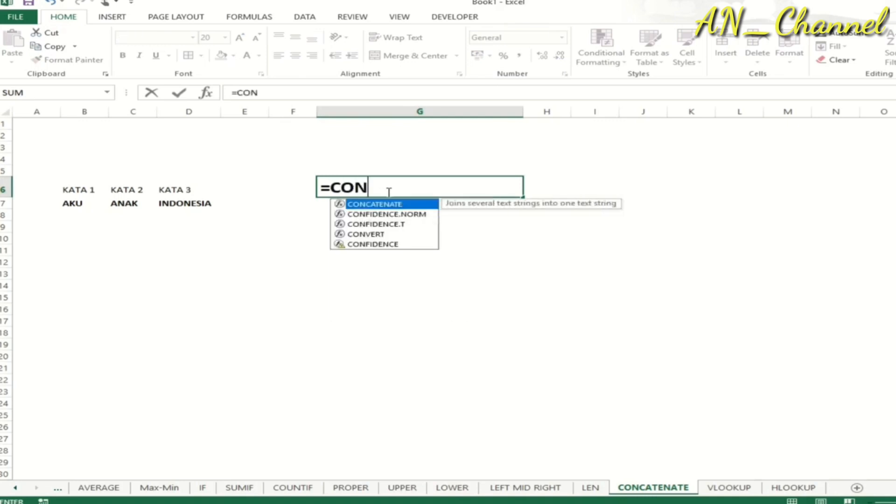
type("CATENA")
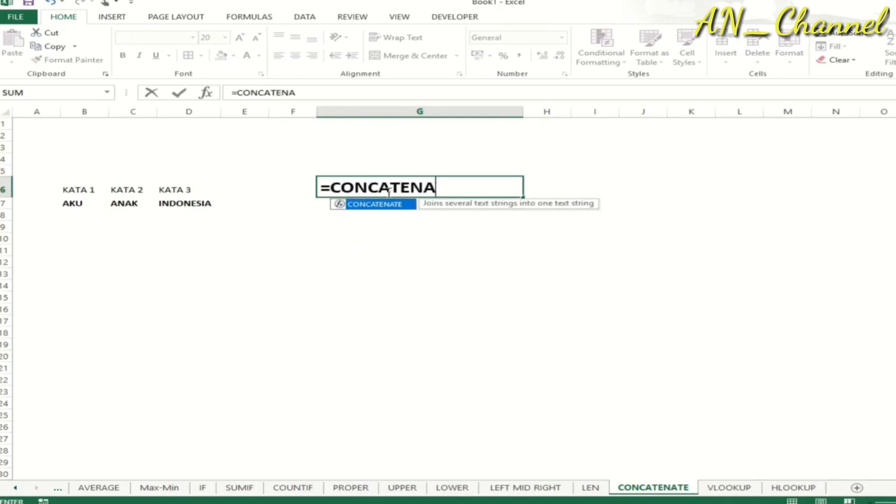
type("TE(")
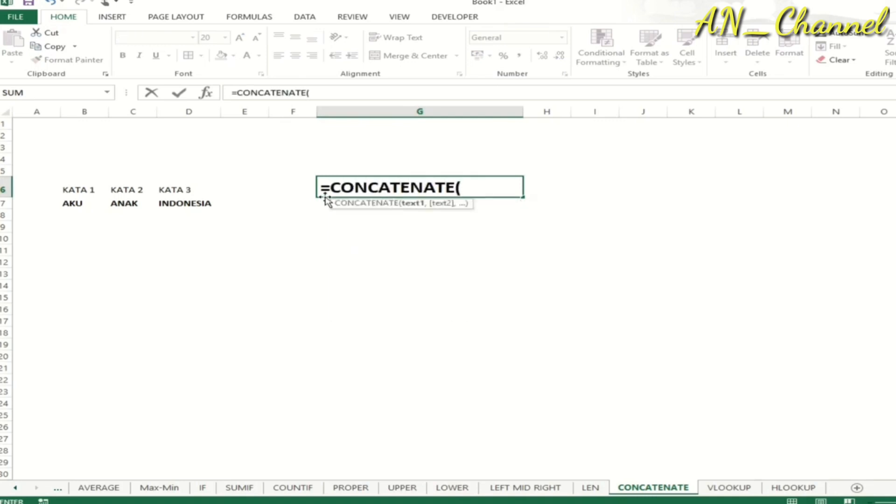
left_click(72, 204)
type(",")
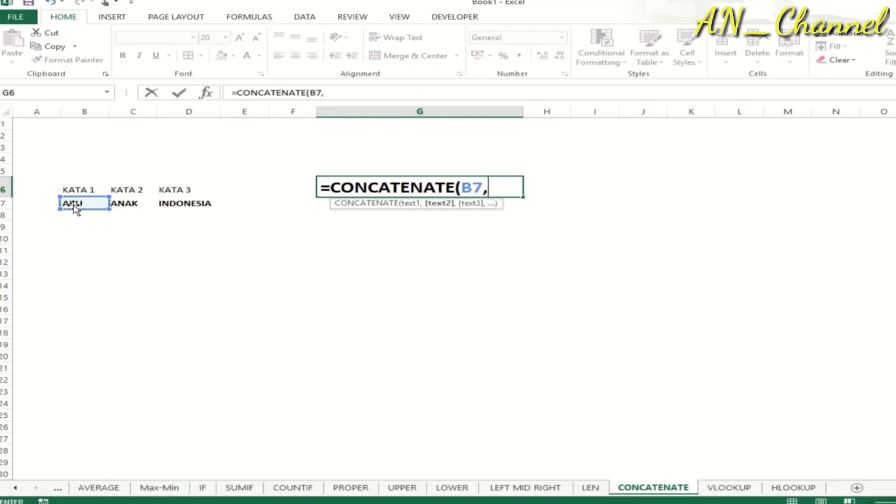
left_click(127, 204)
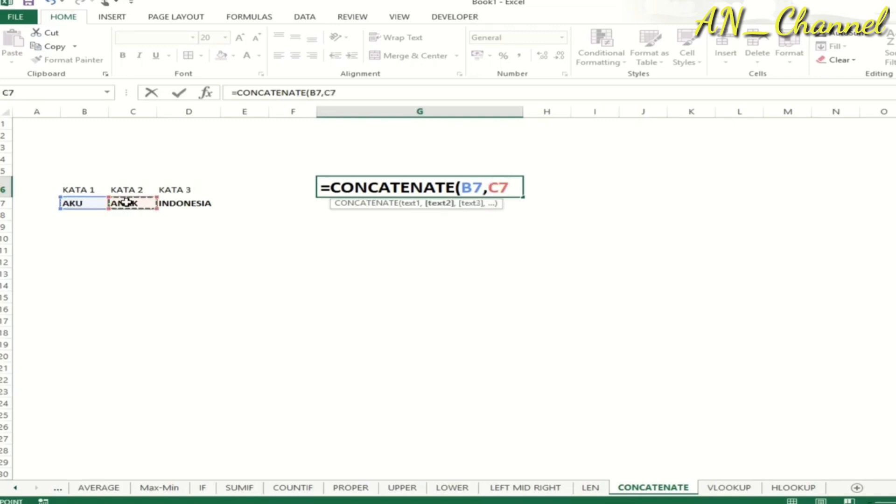
type(",")
left_click(175, 203)
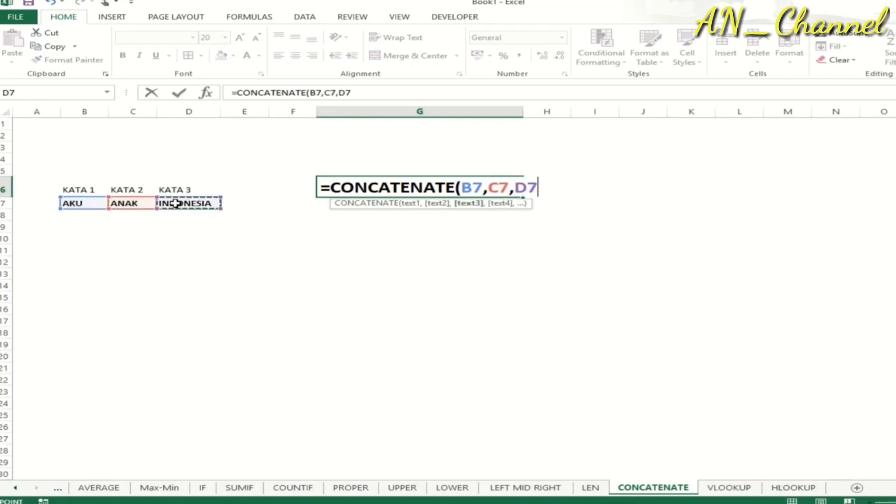
key("Return")
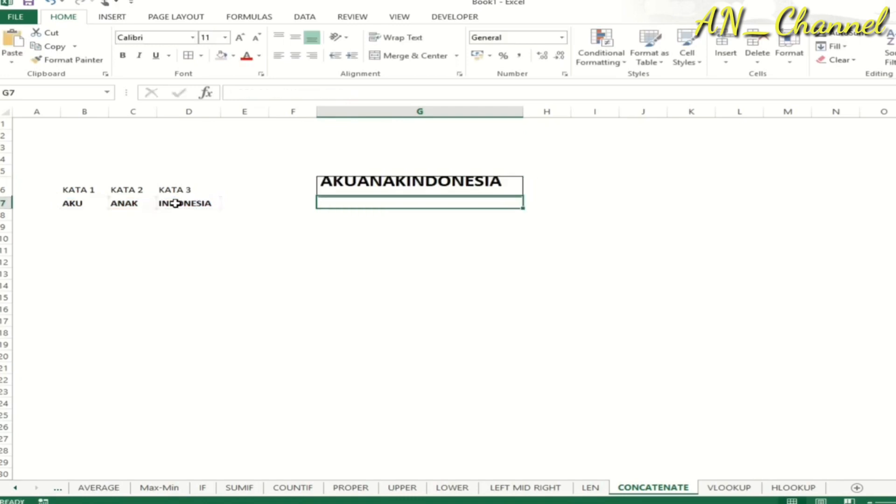
Compare the joined text in G6 with the source words in B7, C7 and D7
left_click(377, 191)
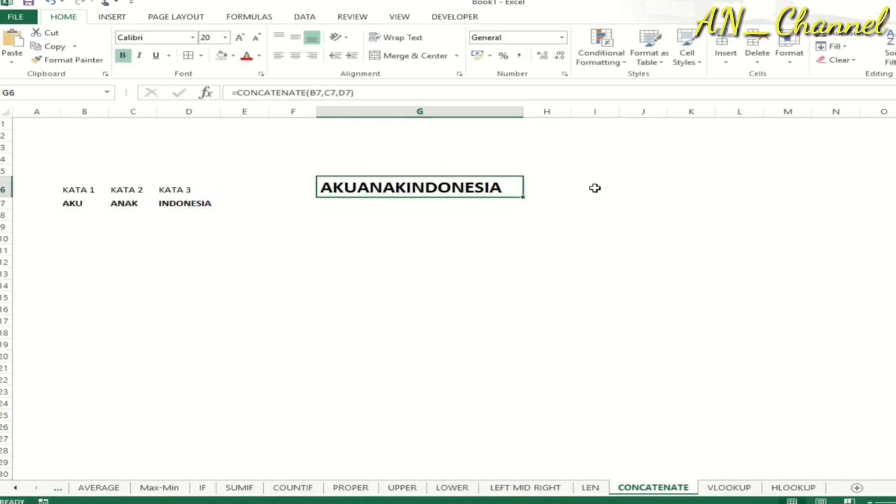
left_click(62, 204)
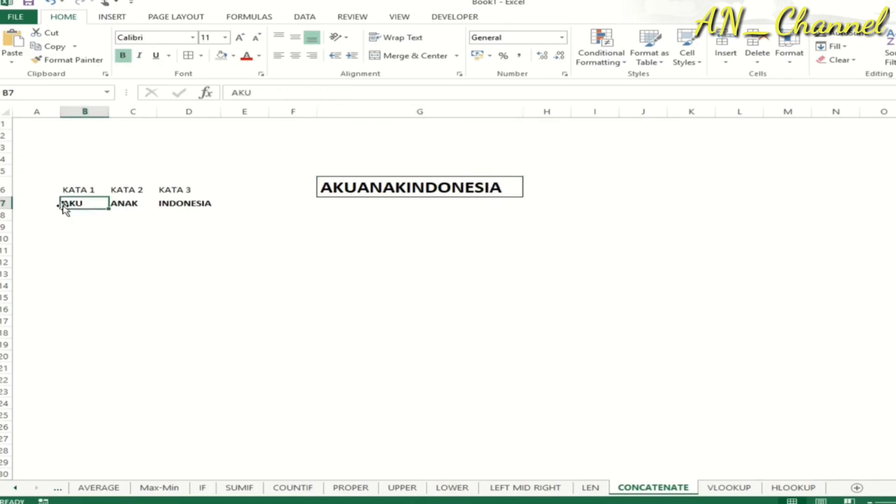
left_click(136, 203)
left_click_drag(135, 203, 190, 203)
left_click(190, 203)
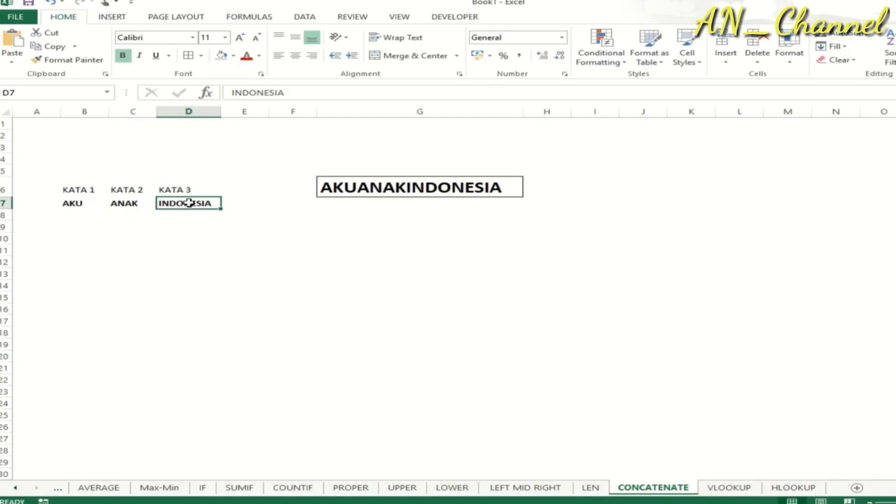
left_click(555, 206)
Add spaces between the joined words by changing the formula in G6 to =CONCATENATE(B7," ",C7," ",D7)
left_click(394, 186)
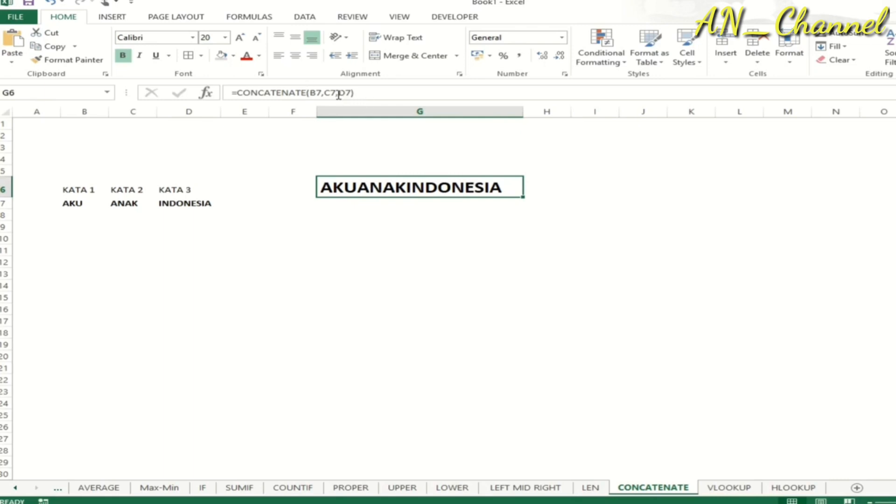
key("F2")
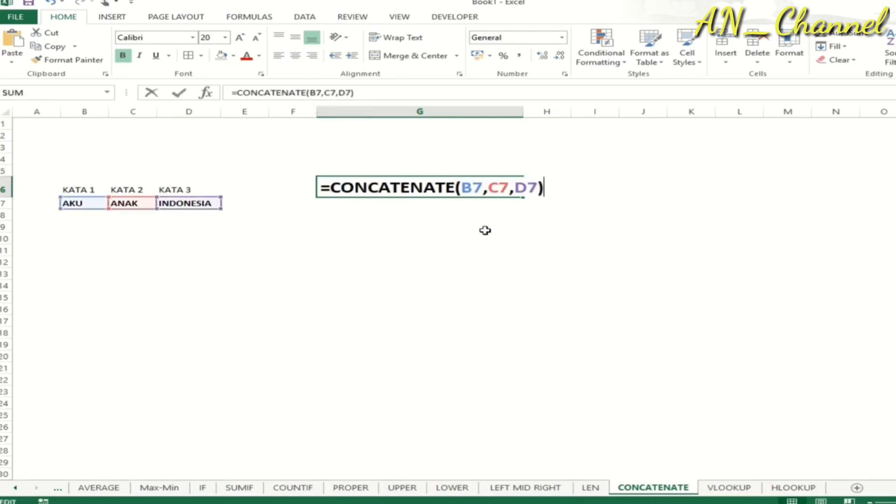
left_click(486, 189)
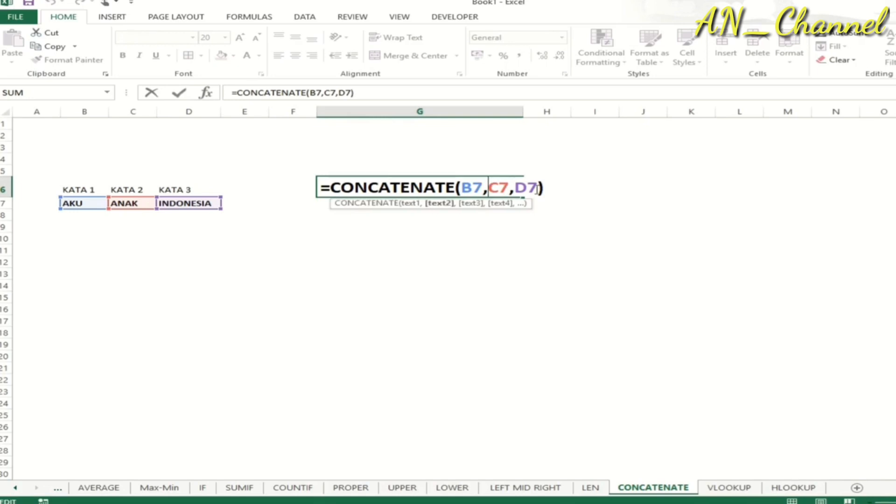
type("\"")
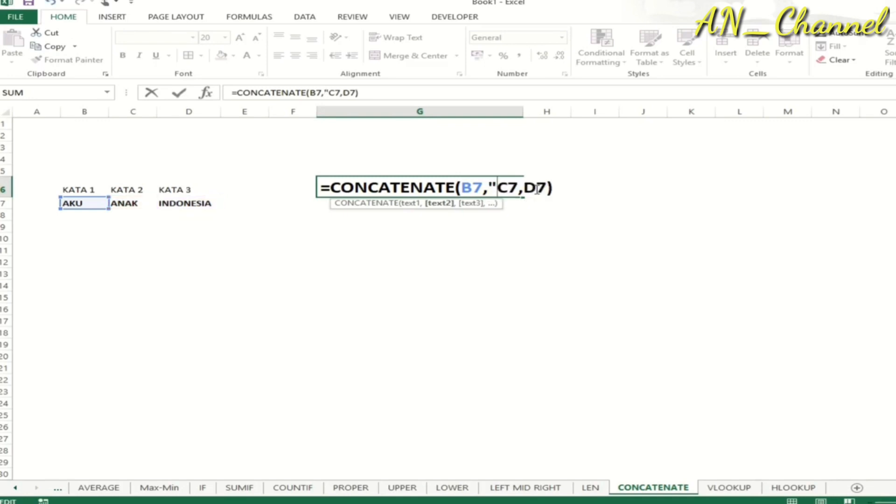
type(" \"")
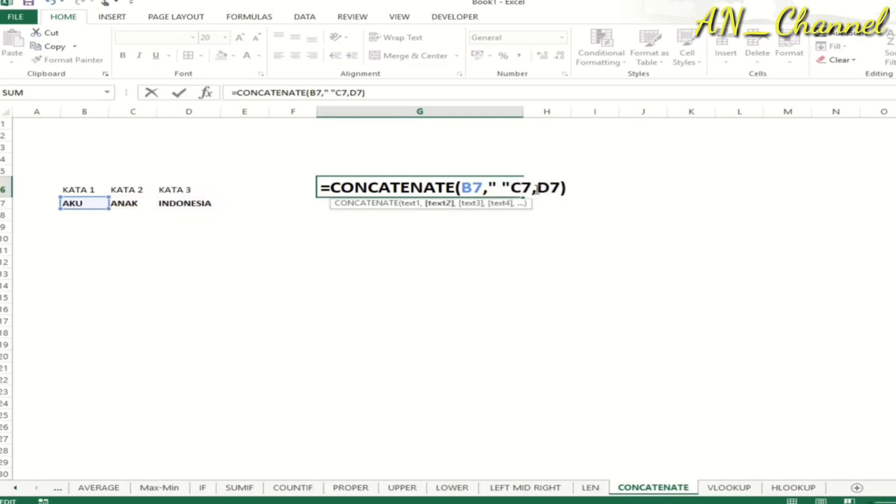
type(",")
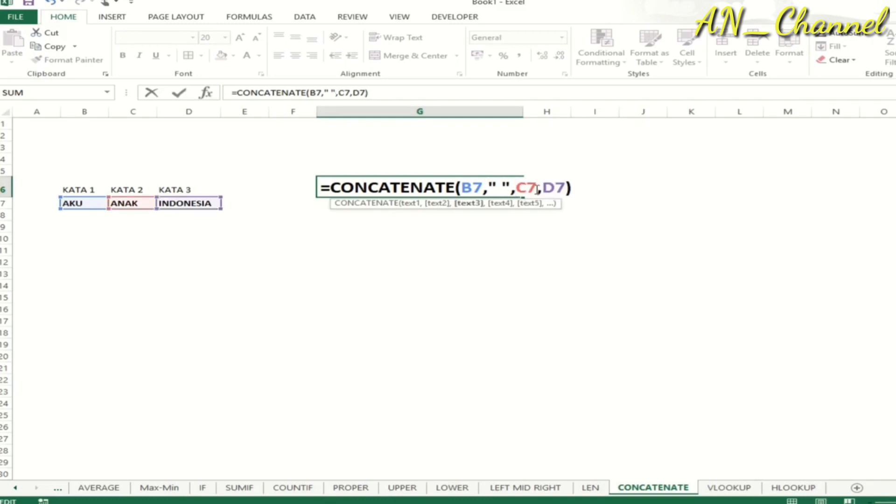
left_click(538, 188)
type("\"")
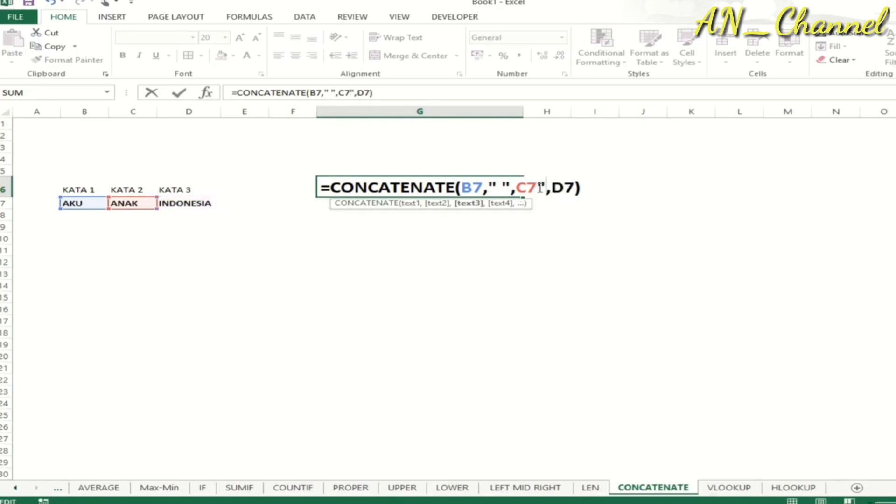
key("BackSpace")
type(",\"")
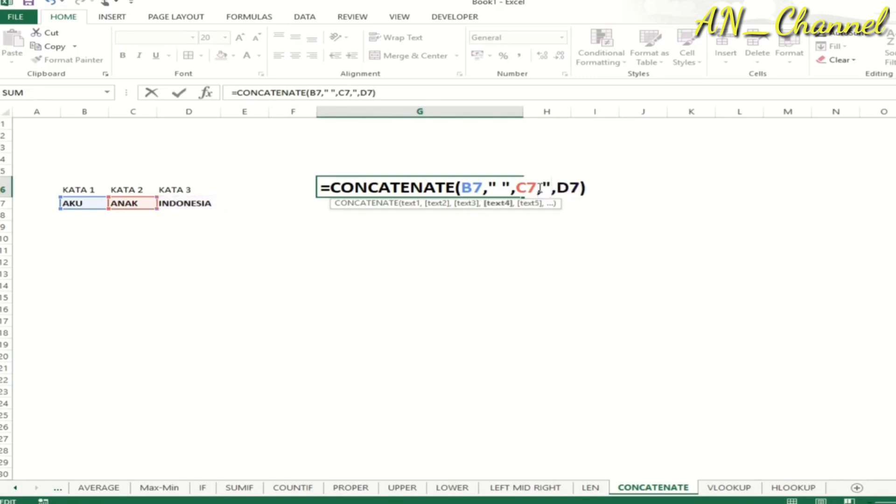
type(" \"")
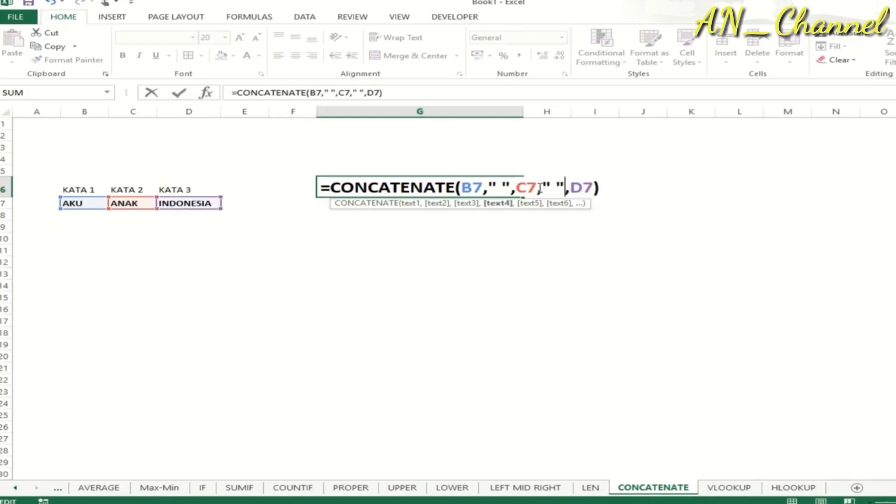
key("Return")
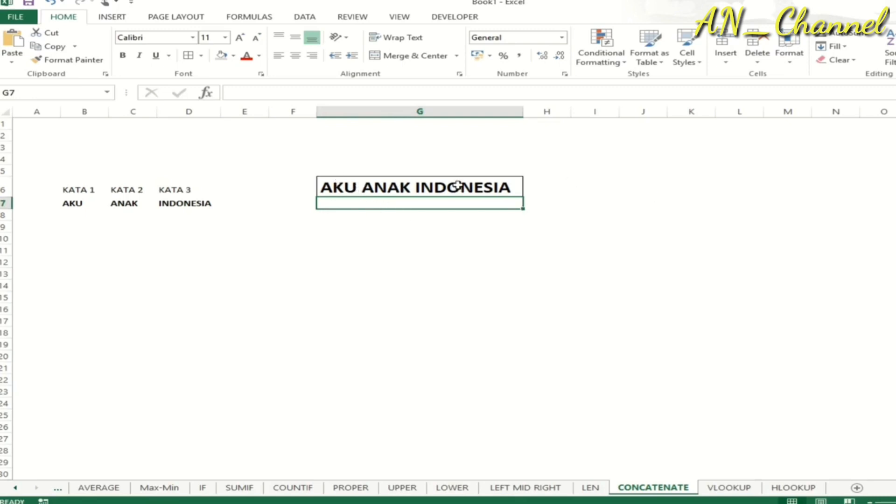
left_click(662, 204)
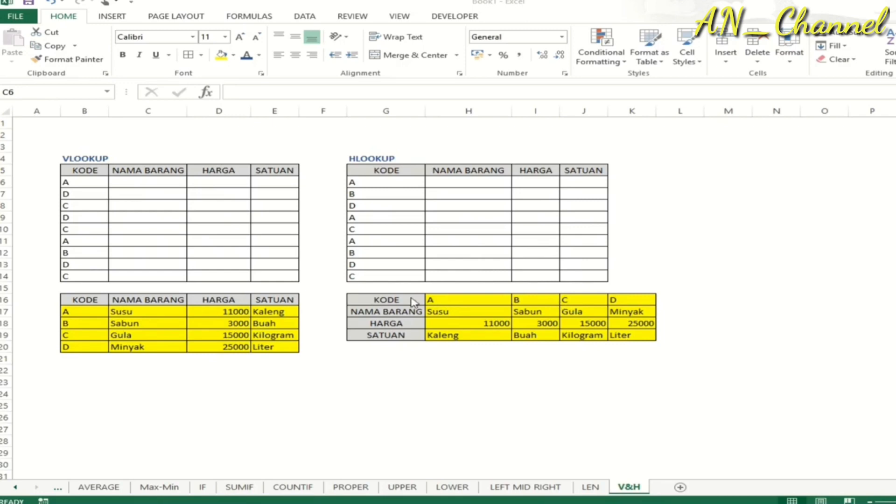
On the V&H sheet, look up the item name for code B6 in C6 with =VLOOKUP(B6,$B$16:$E$20,2,0)
left_click(132, 182)
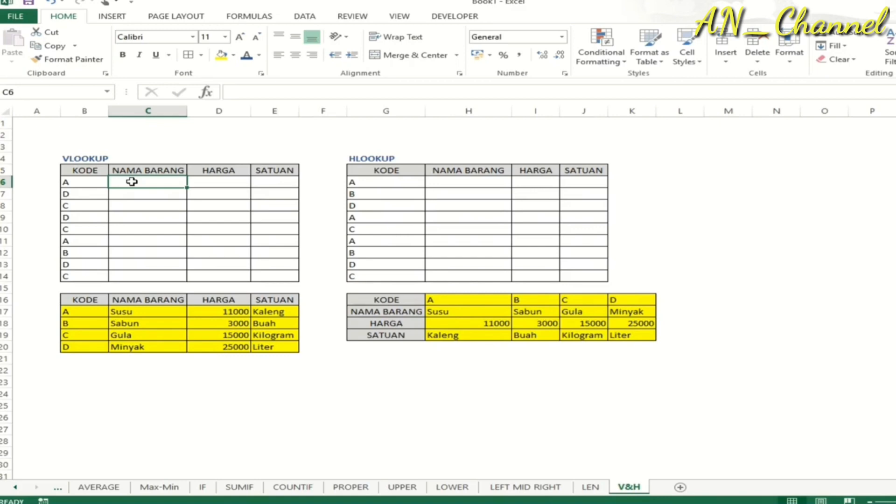
type("=VLOOKUP(")
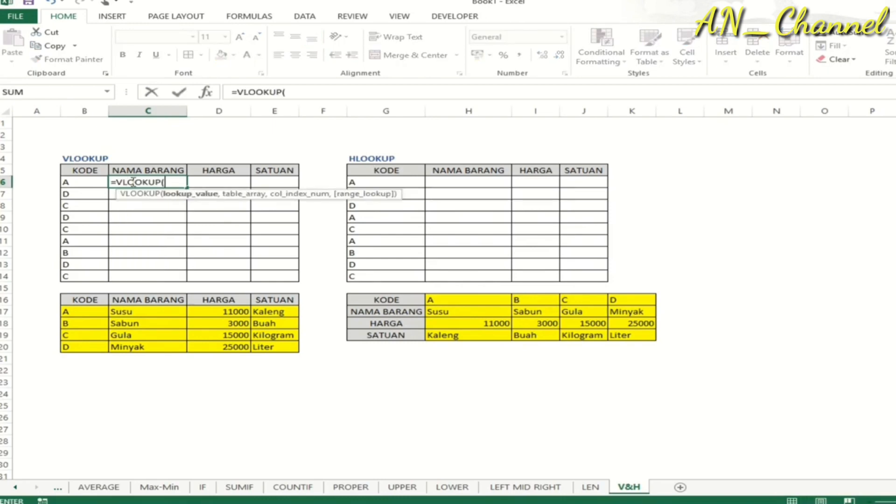
key("Tab")
left_click(75, 183)
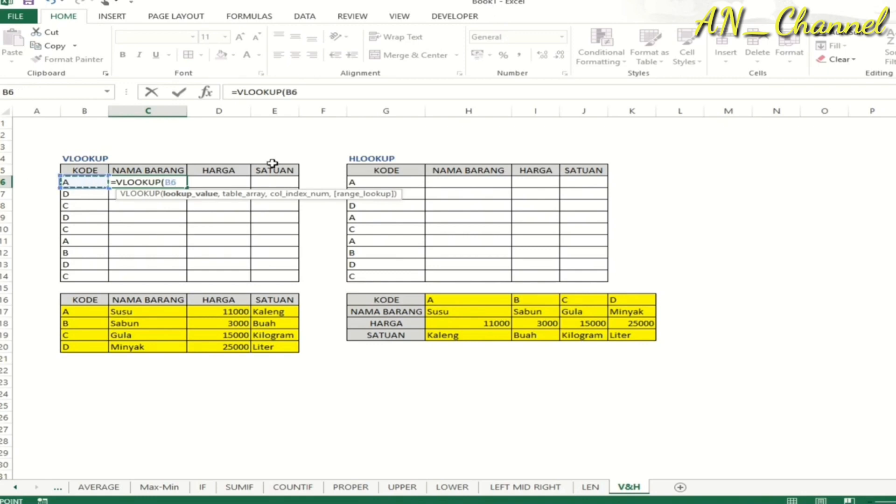
type(",")
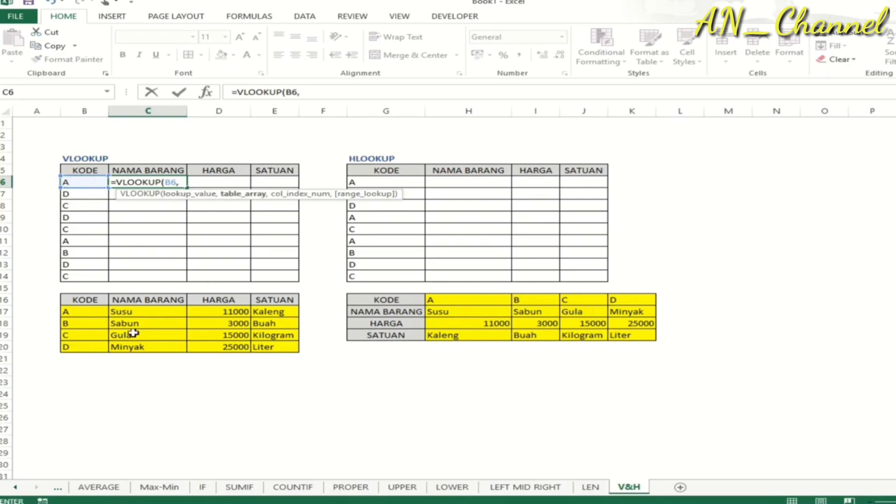
left_click_drag(71, 299, 260, 347)
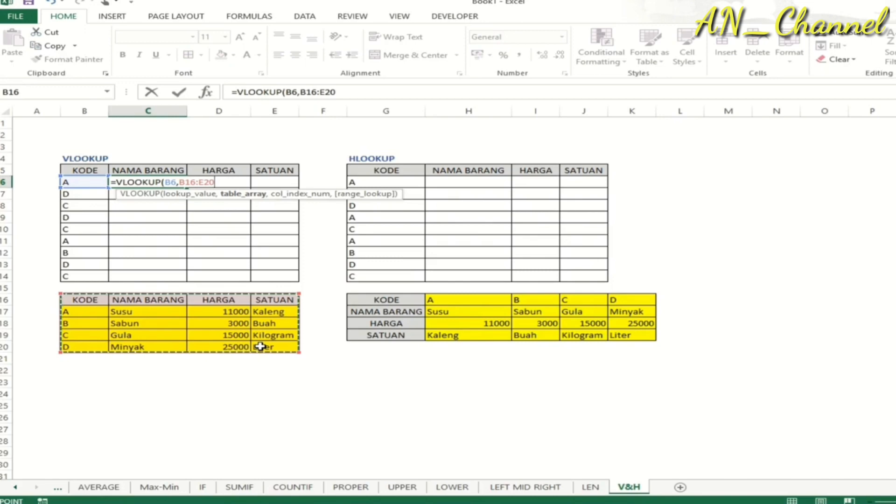
key("F4")
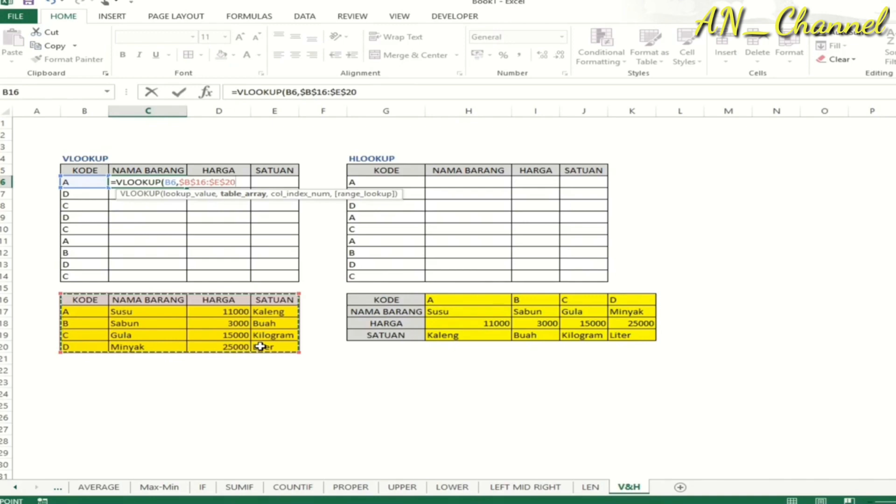
type(",")
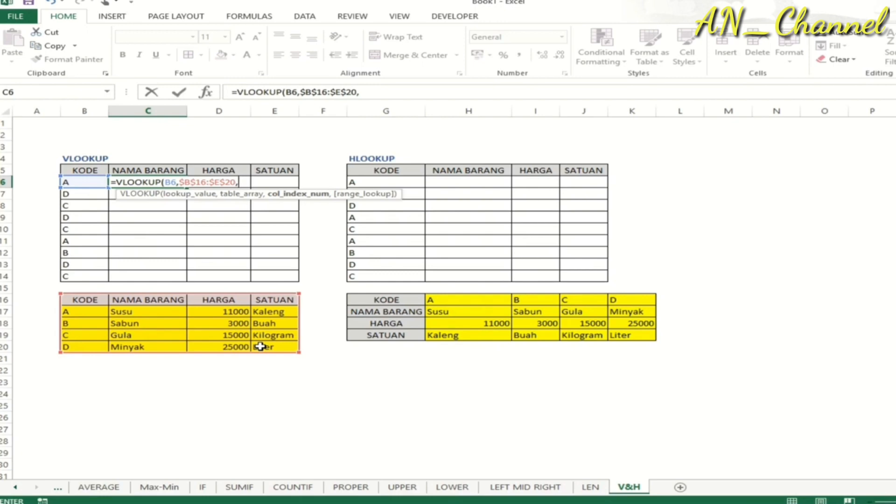
type("2")
type(",0")
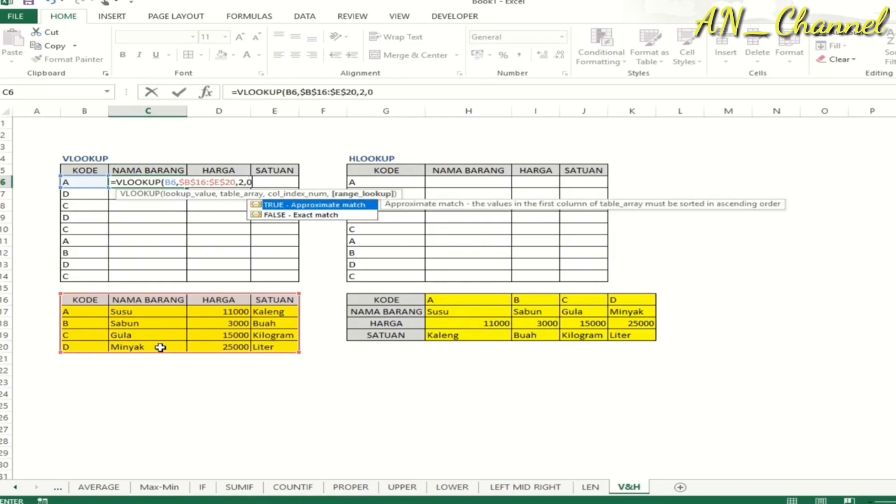
key("Return")
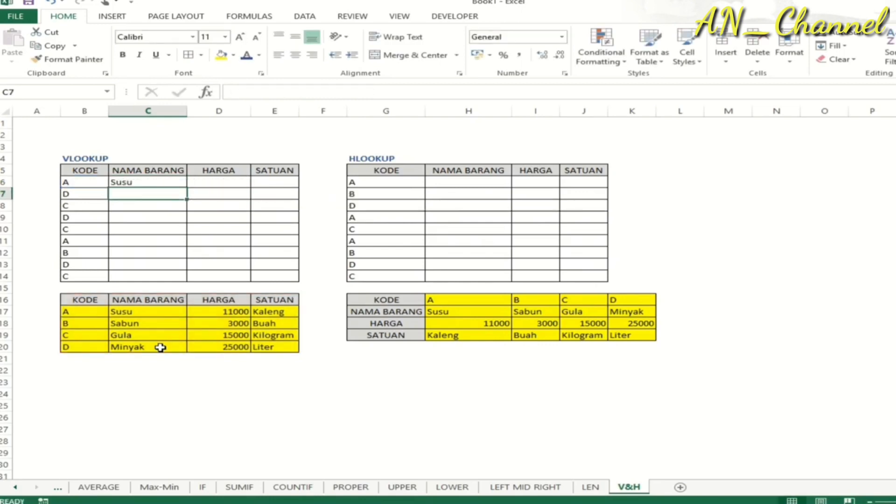
Copy the VLOOKUP formula text from C6 into the HARGA cell D6, keeping its references unchanged
key("Up")
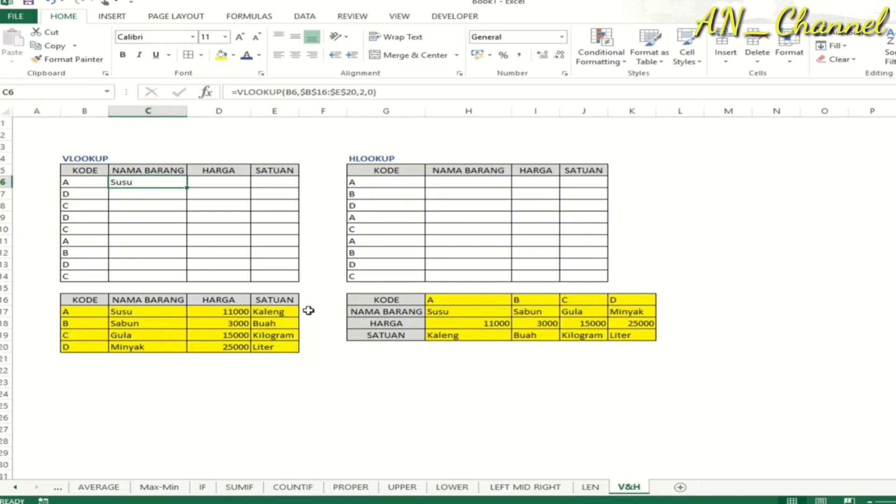
key("Right")
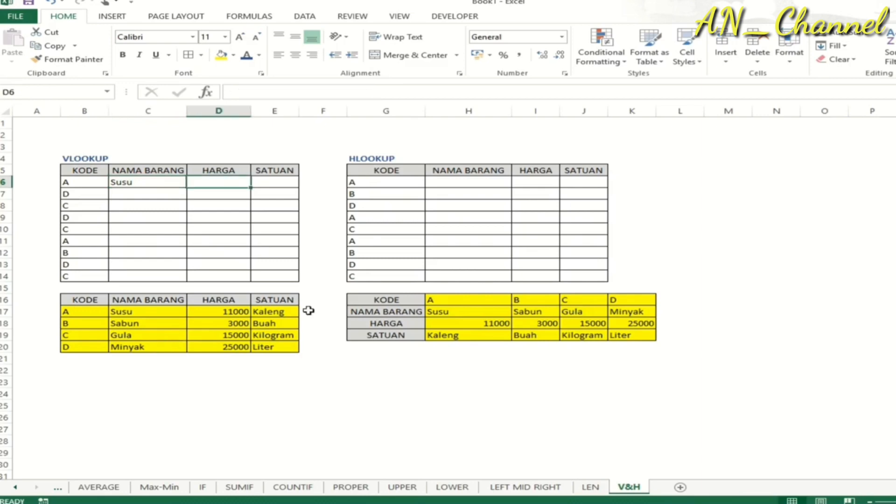
left_click(126, 182)
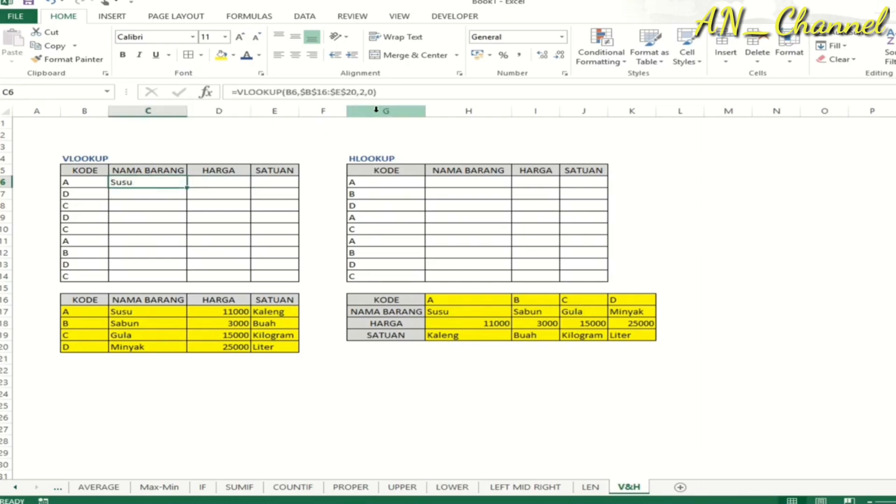
left_click(412, 92)
left_click_drag(412, 92, 185, 61)
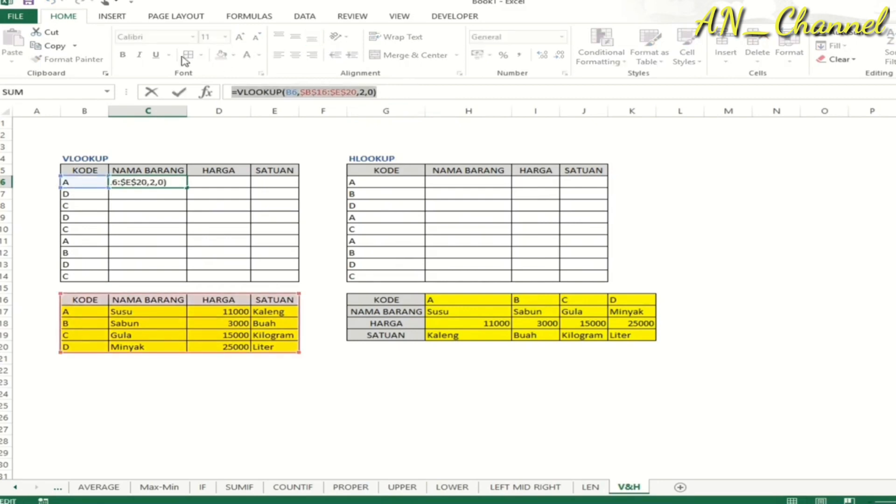
key("ctrl+c")
key("Escape")
key("Right")
key("ctrl+v")
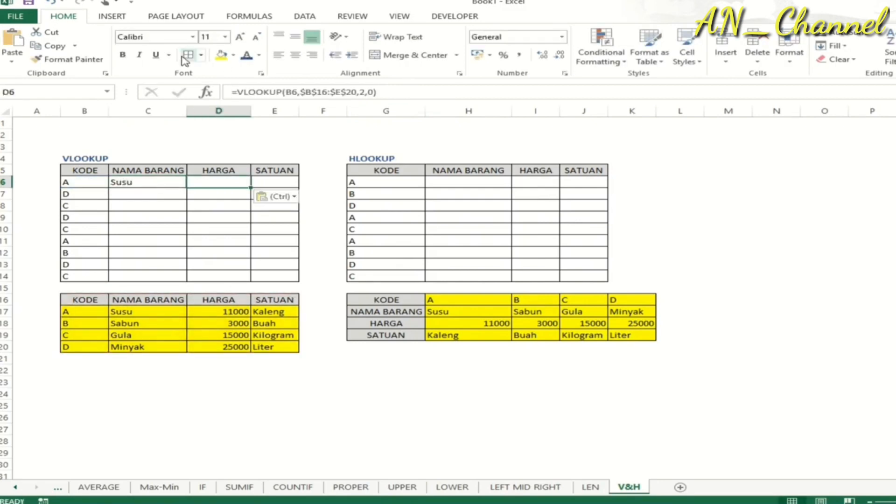
Set the column index of the VLOOKUP formula in D6 to 3 to return the price
left_click(364, 96)
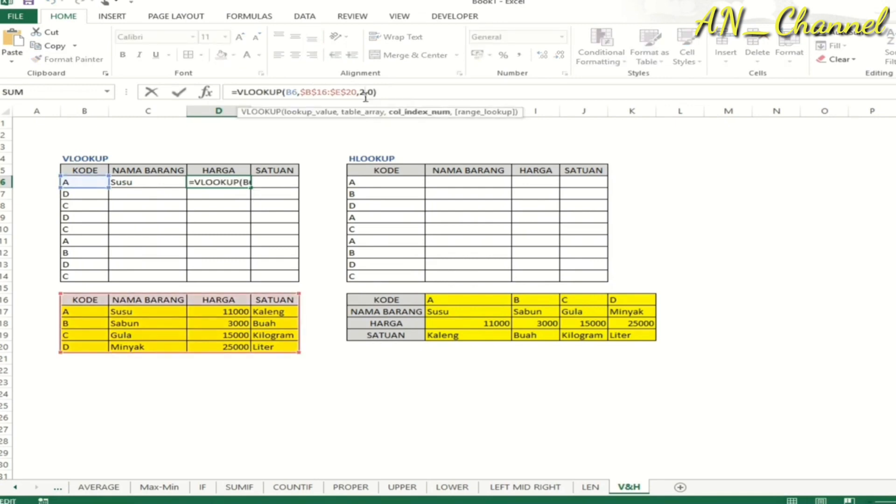
double_click(364, 93)
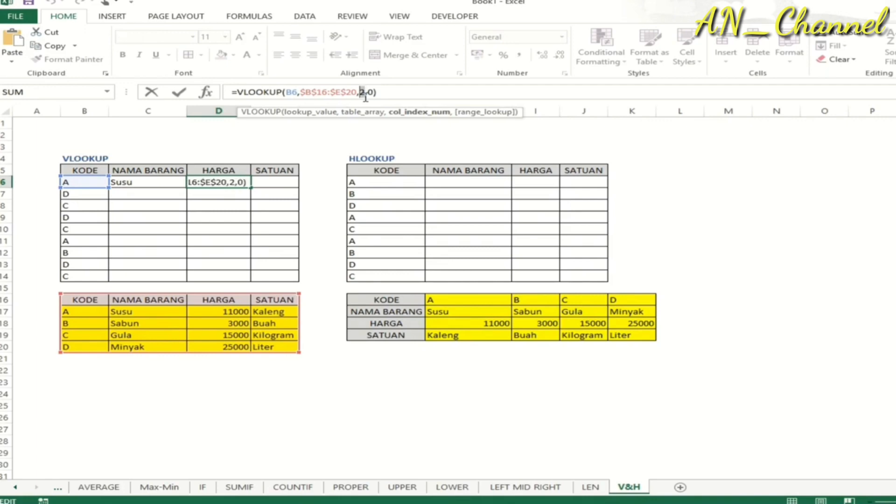
type("3")
key("Return")
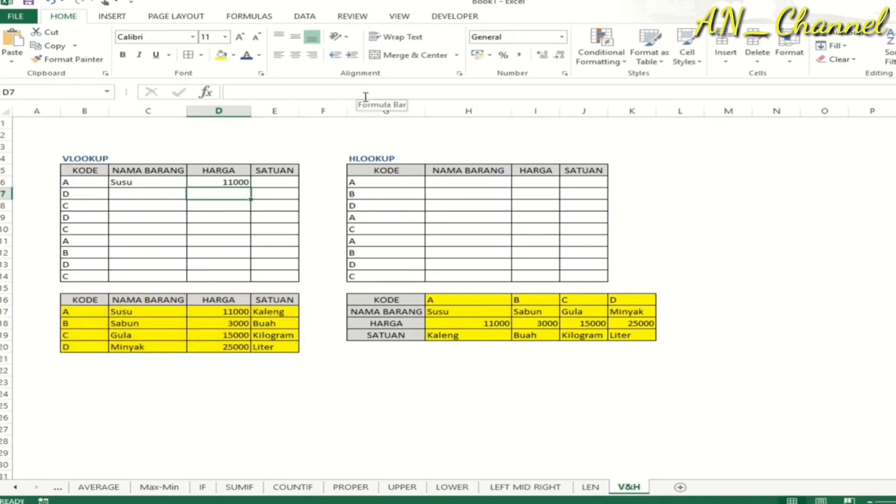
Paste the copied VLOOKUP formula into the SATUAN cell E6 and set its column index to 4
key("Up")
key("Right")
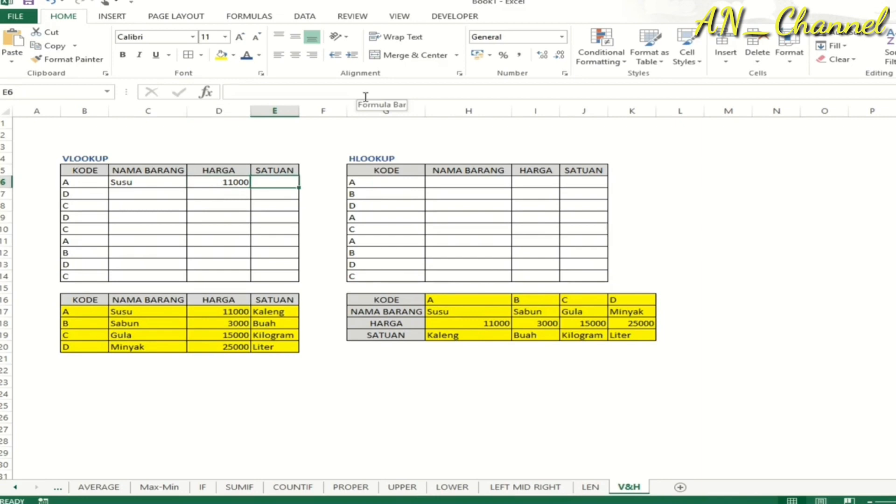
key("ctrl+v")
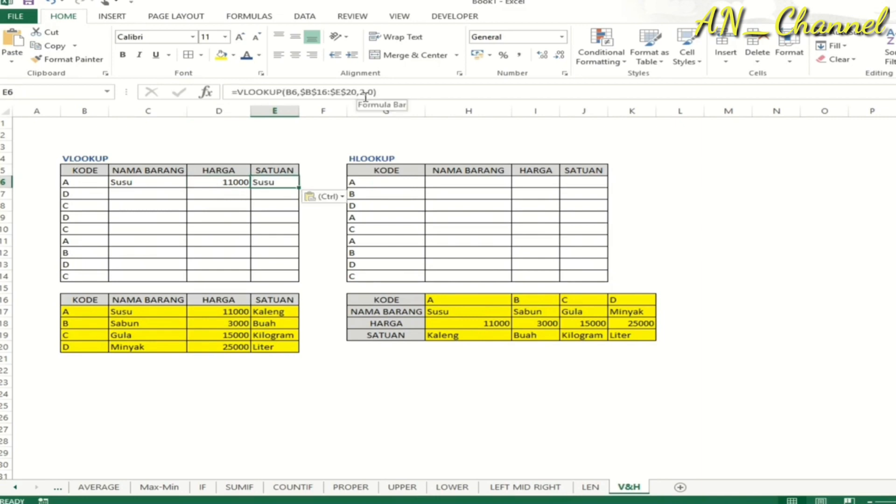
left_click(365, 97)
double_click(366, 97)
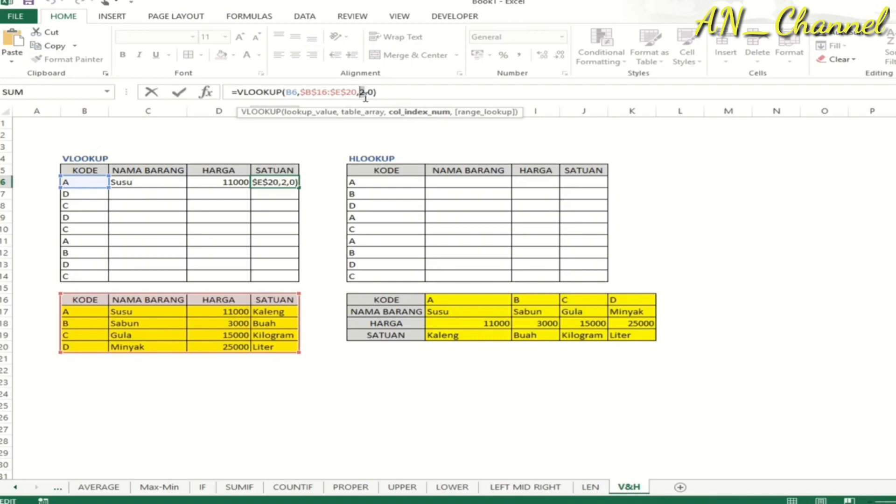
type("4")
key("Return")
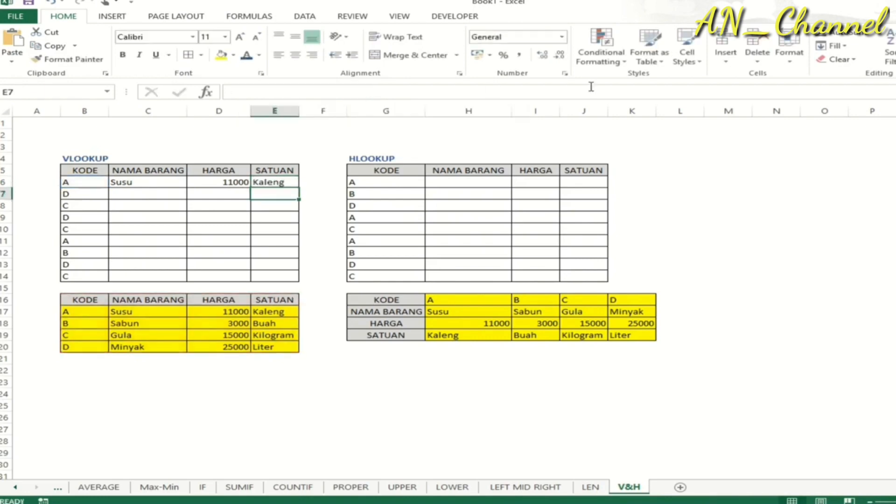
Copy the VLOOKUP formulas in C6:E6 down through row 14 of the VLOOKUP table
key("Up")
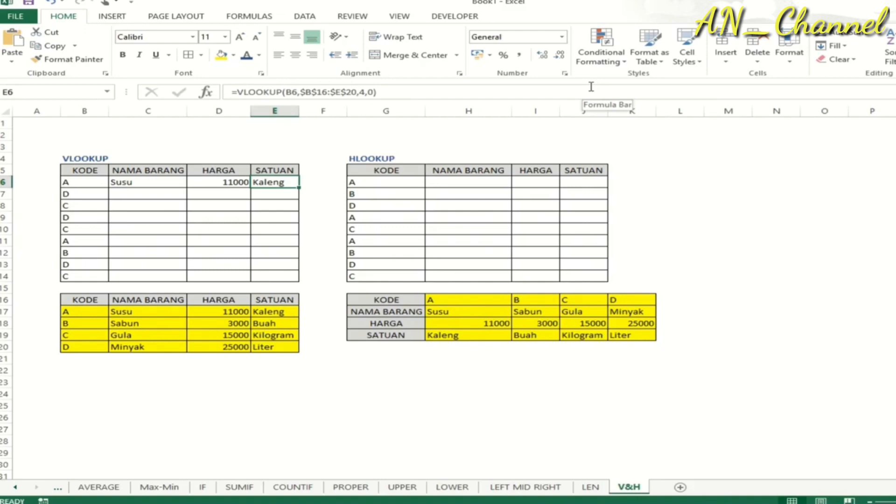
key("shift+Left")
key("shift+Left")
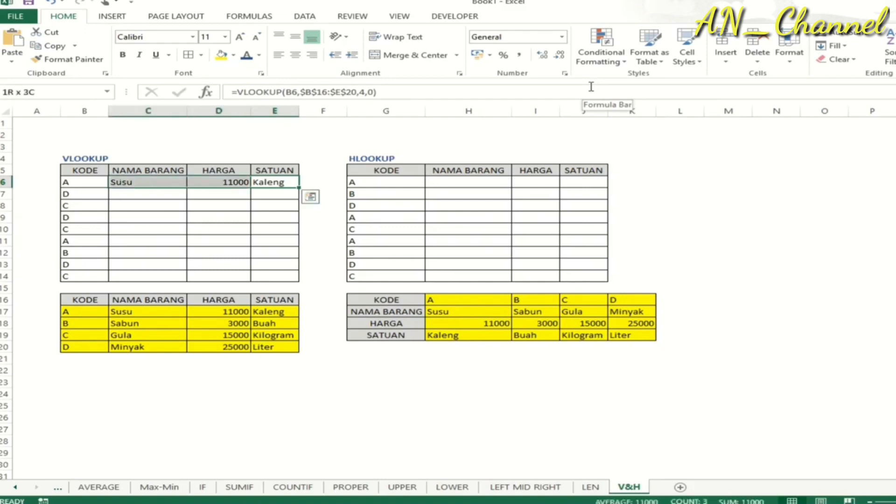
key("ctrl+c")
key("shift+Down")
key("shift+Down")
key("shift+Down")
key("shift+Down")
key("shift+Down")
key("shift+Down")
key("shift+Down")
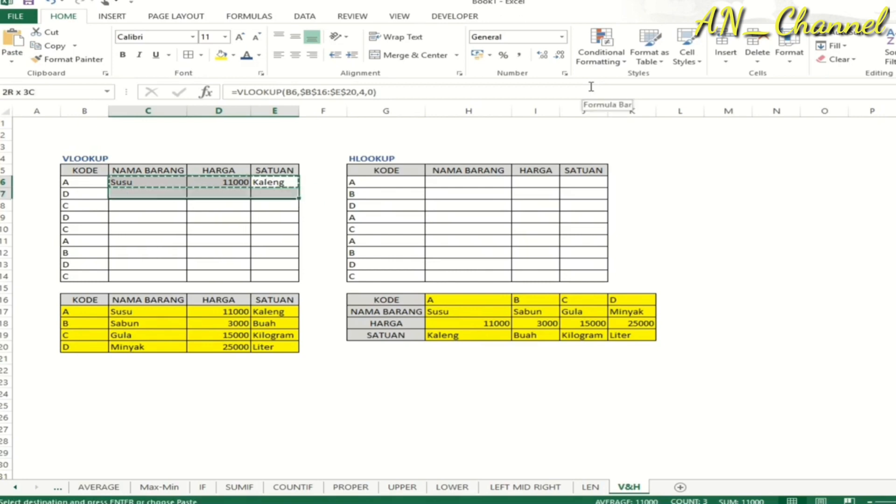
key("shift+Down")
key("Return")
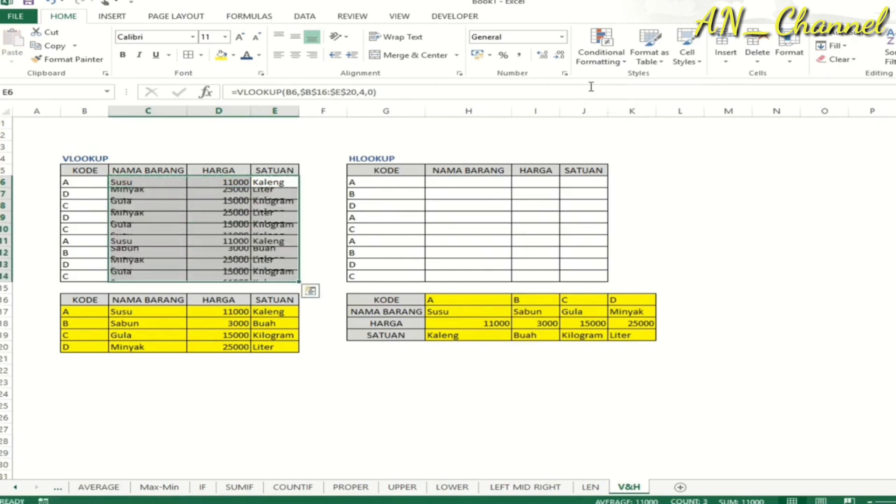
Start an HLOOKUP formula in the NAMA BARANG cell H6 with the code in G6 as the lookup value
key("Left")
key("Left")
key("Left")
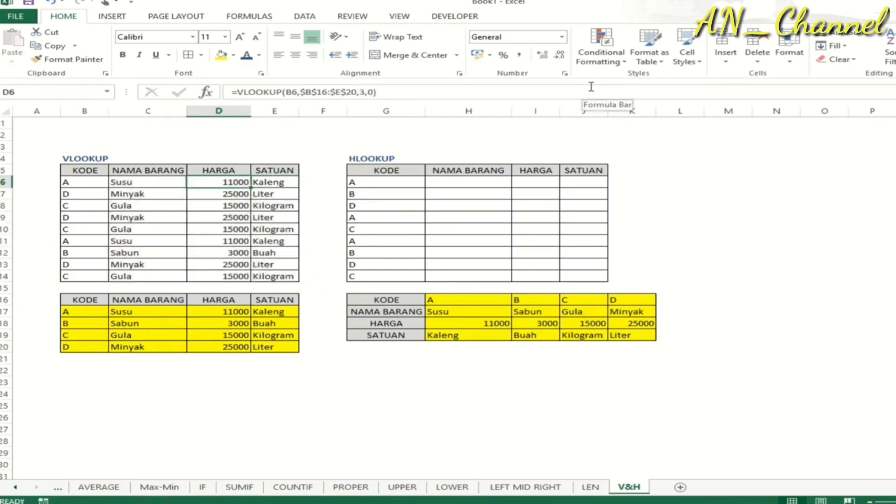
key("Up")
key("Right")
key("Right")
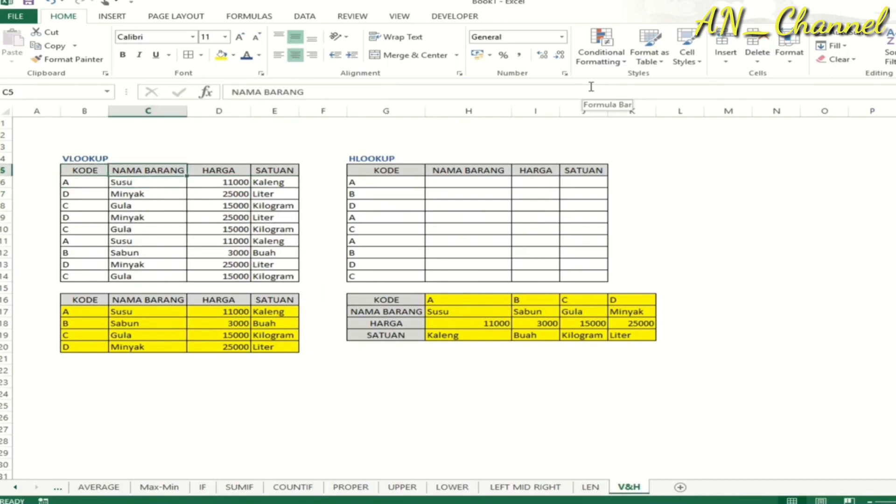
key("Right")
key("Right")
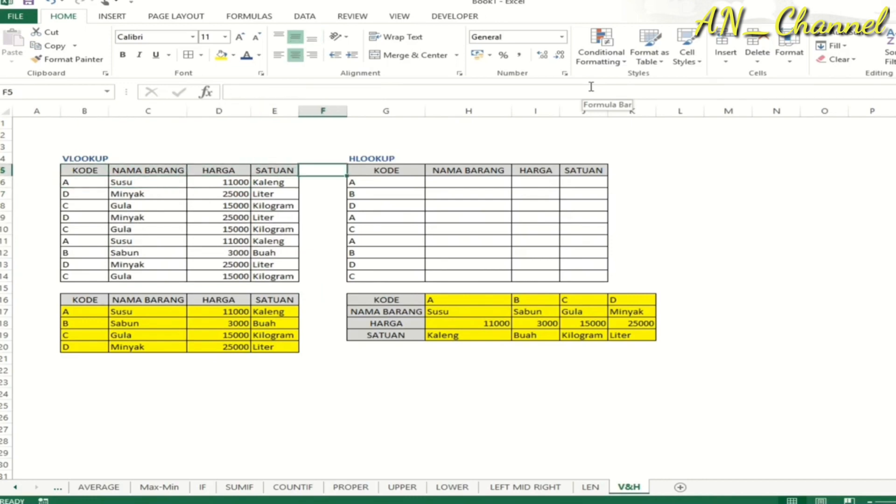
key("Right")
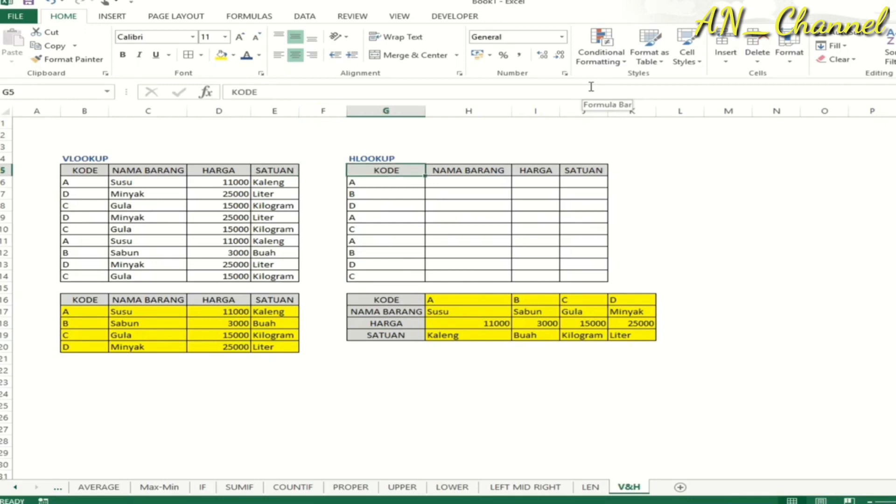
key("Down")
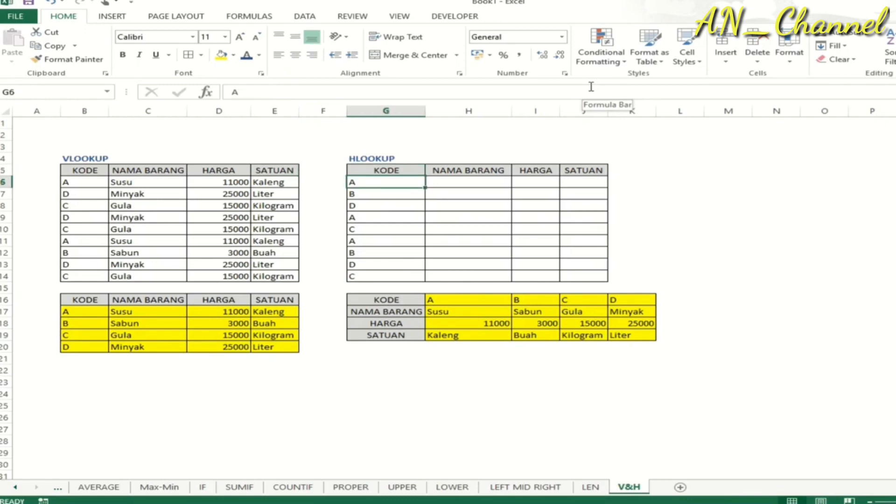
key("Right")
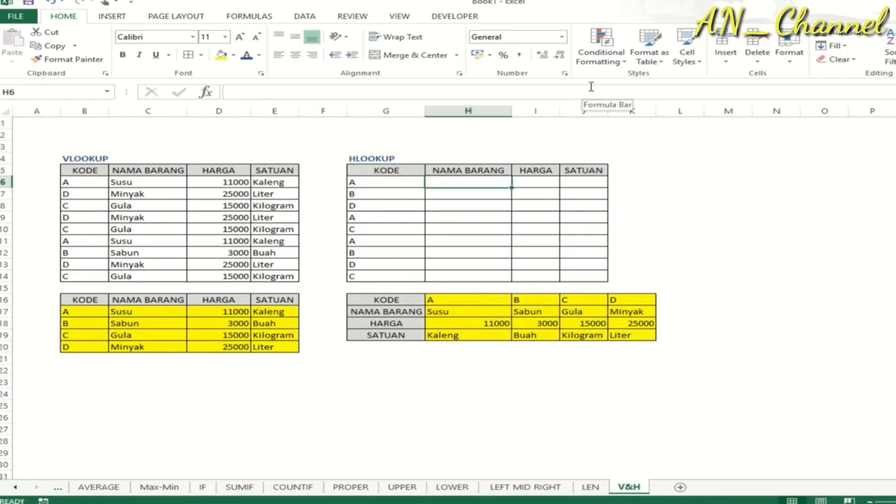
type("=")
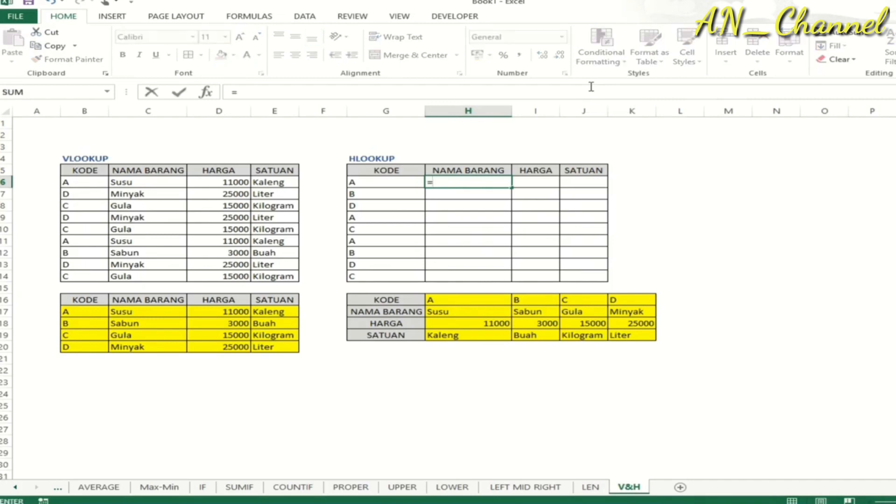
type("HL")
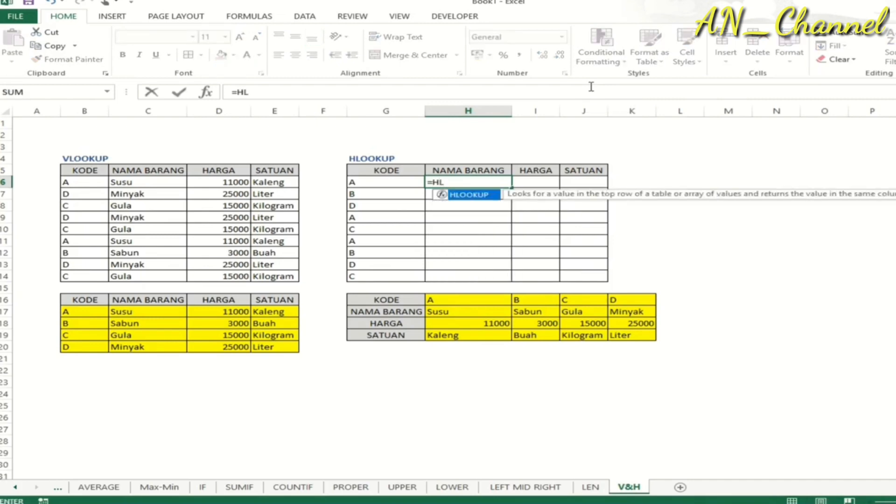
key("Tab")
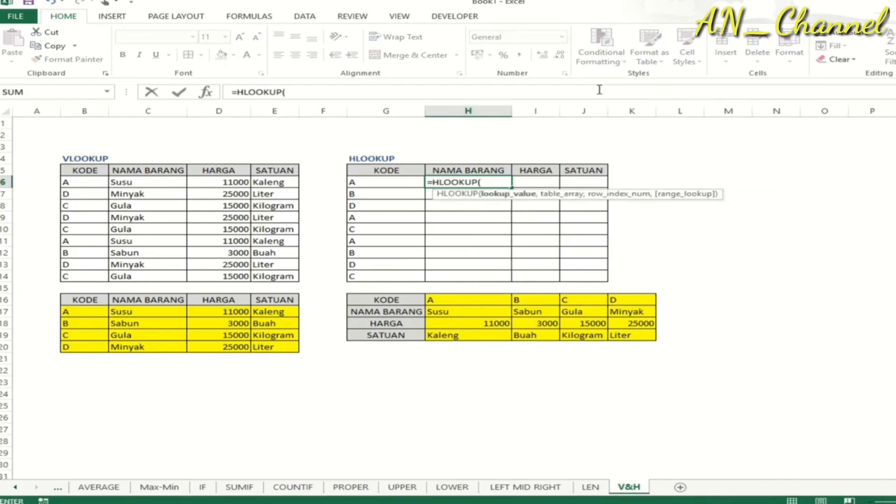
left_click(397, 183)
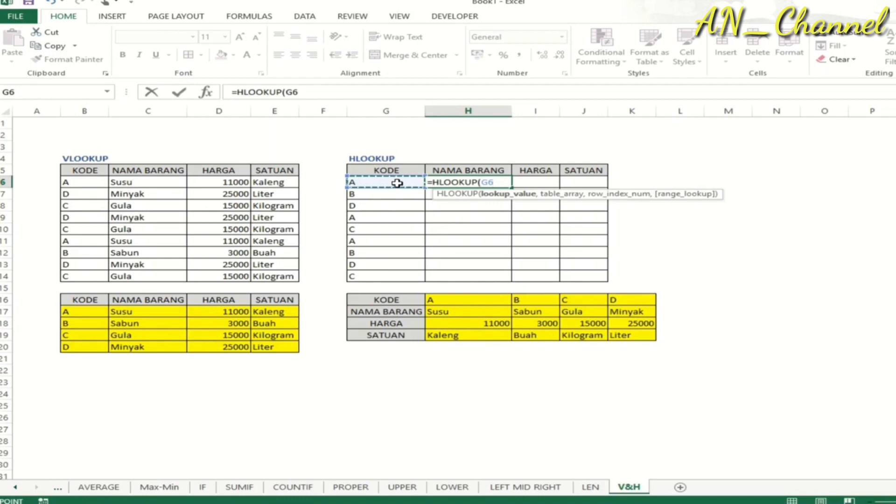
type(",")
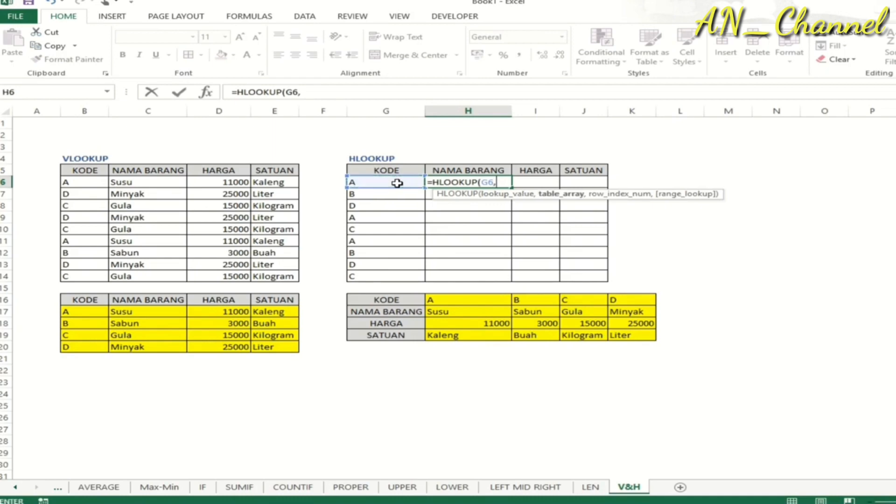
Complete the HLOOKUP in H6 with the absolute table range $G$16:$K$19, row index 2 and range lookup 0
left_click(393, 300)
left_click_drag(393, 300, 631, 334)
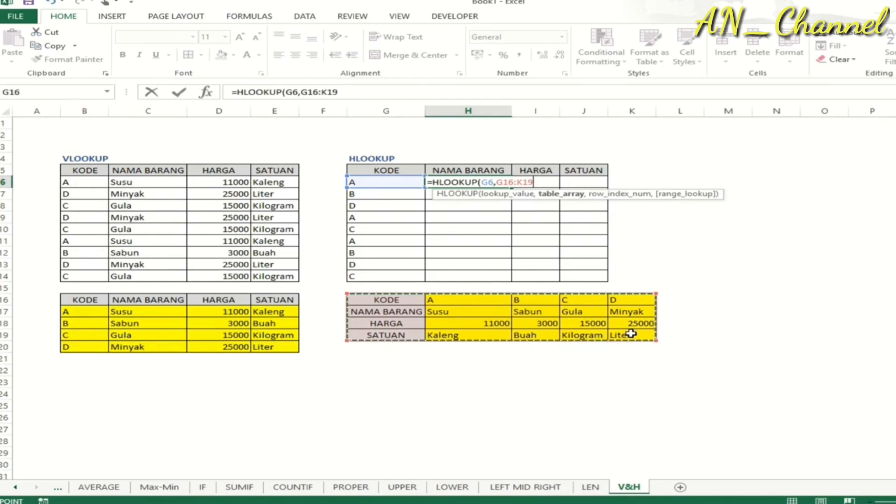
key("F4")
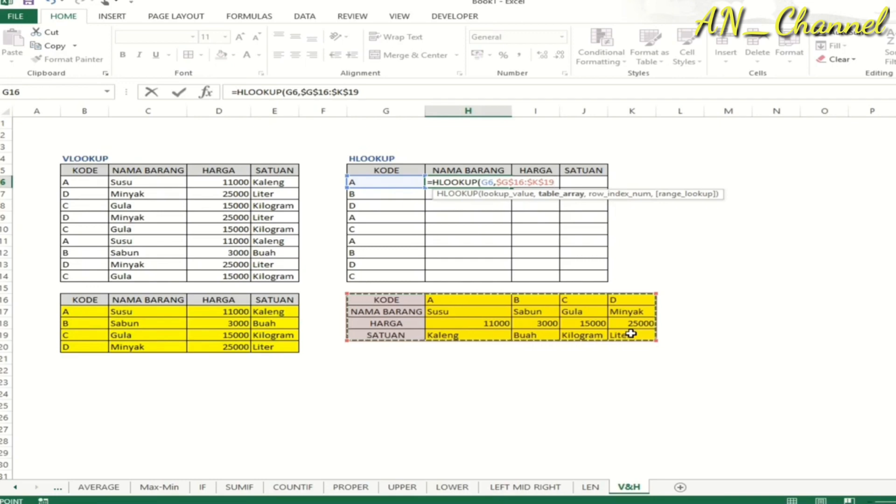
type(",")
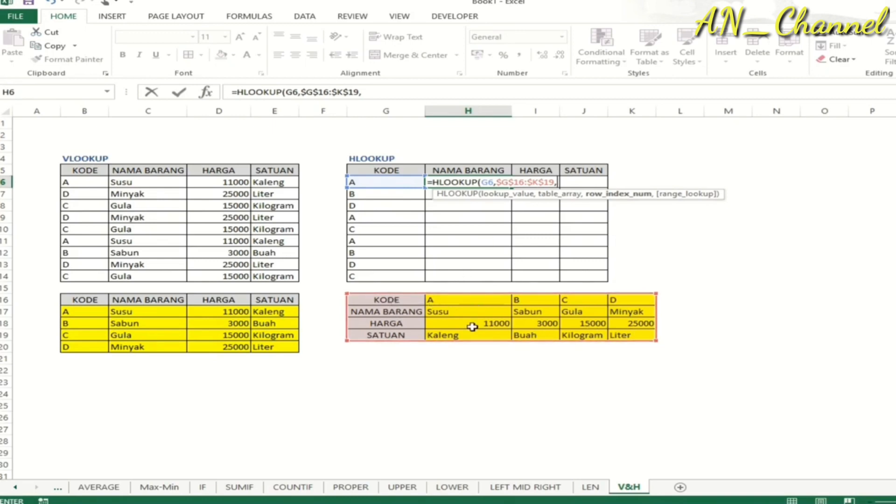
type("2,")
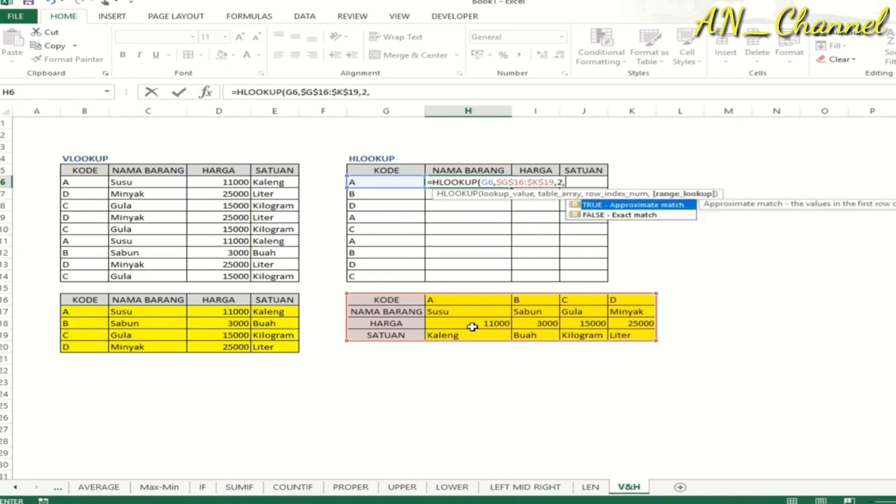
type("0")
key("Return")
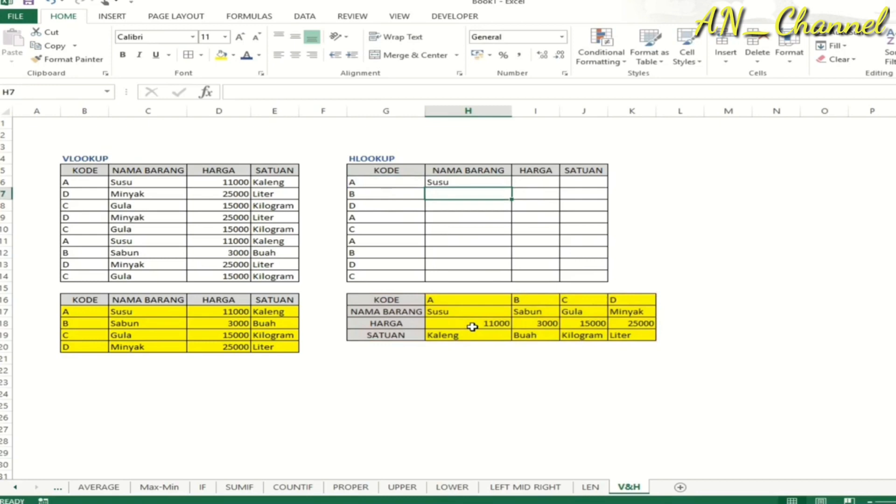
Copy the HLOOKUP formula text from H6 and select the HARGA cell I6
key("Up")
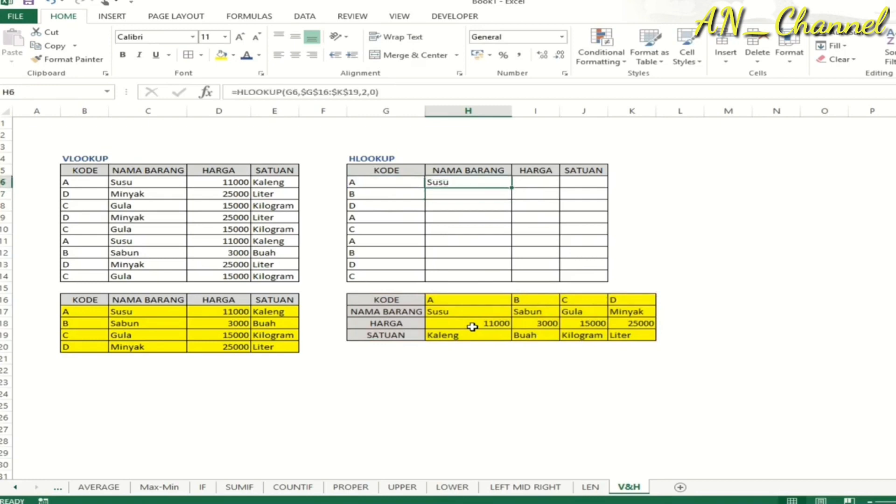
key("Right")
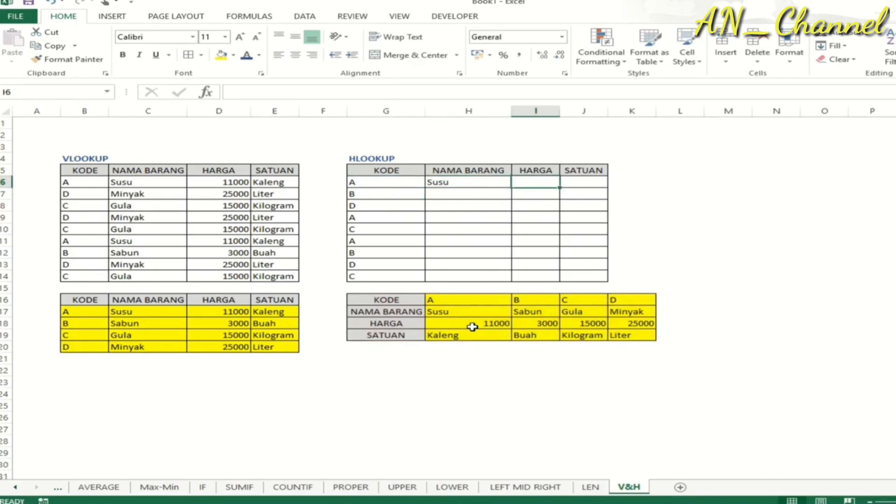
key("Left")
left_click(418, 93)
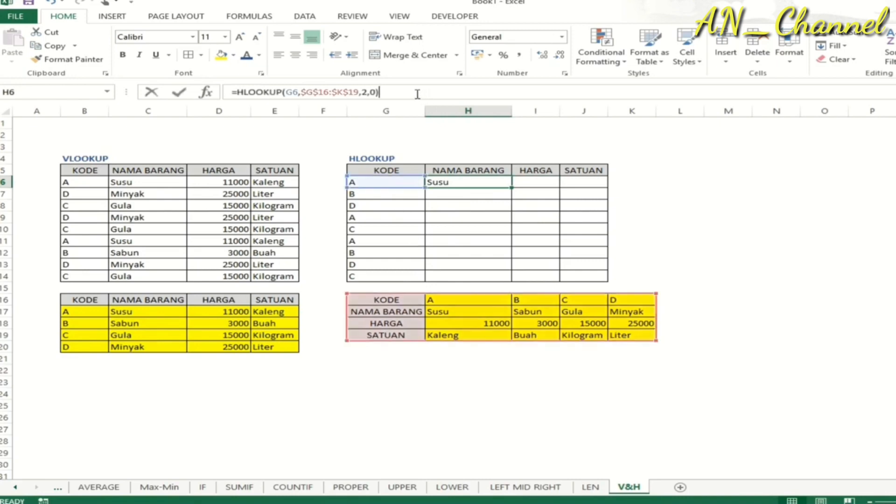
key("Escape")
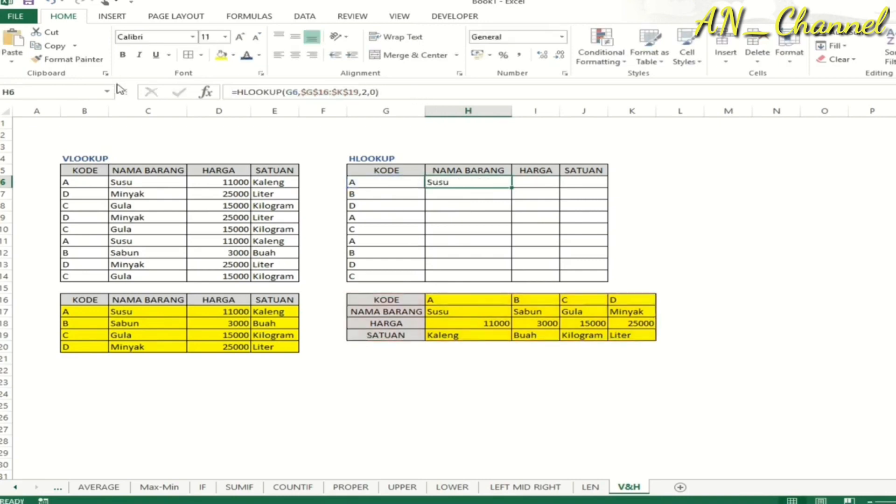
key("Right")
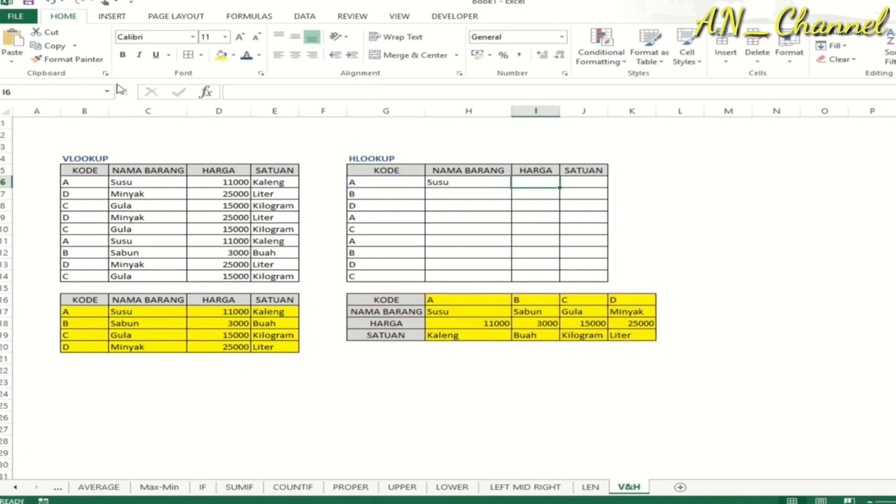
Paste the copied HLOOKUP formula into the HARGA cell I6 and set its row index to 3
left_click(285, 94)
type("=HLOOKUP(G6,$G$16:$K$19,2,0)")
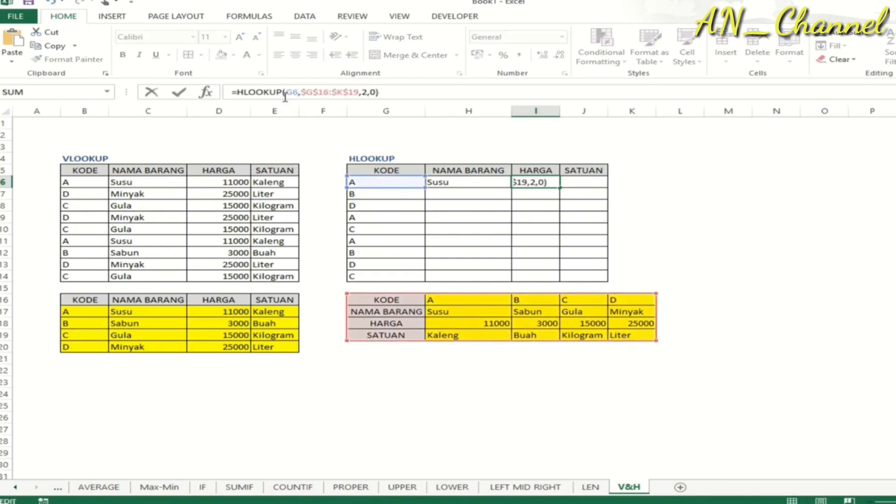
key("Left")
key("Left")
key("Left")
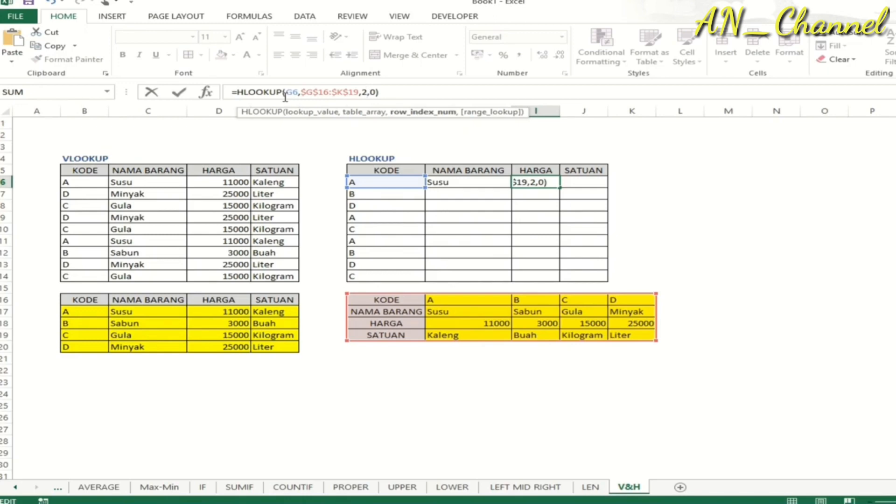
key("shift+Right")
key("ctrl+Return")
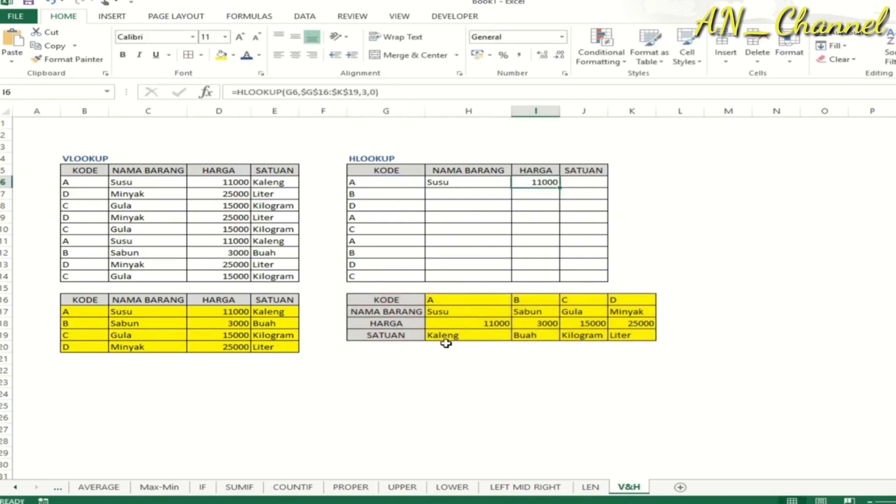
Paste the copied HLOOKUP formula into the SATUAN cell J6 and set its row index to 4
key("Right")
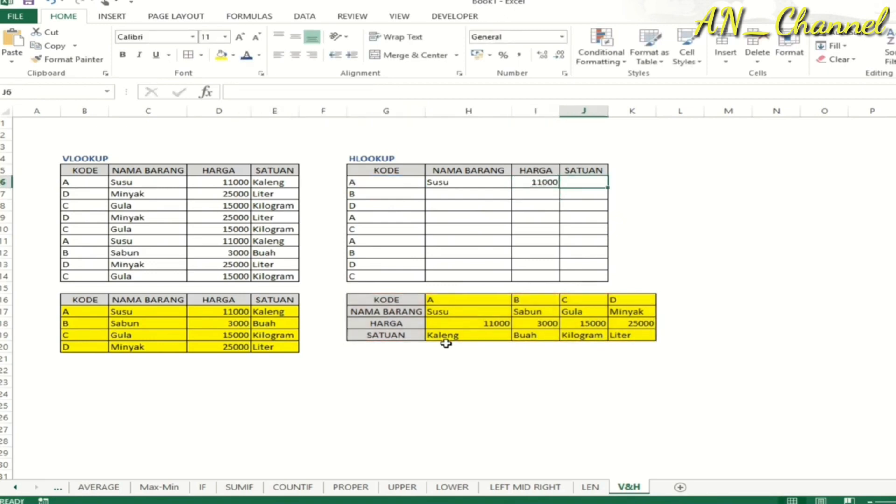
key("ctrl+v")
left_click(369, 92)
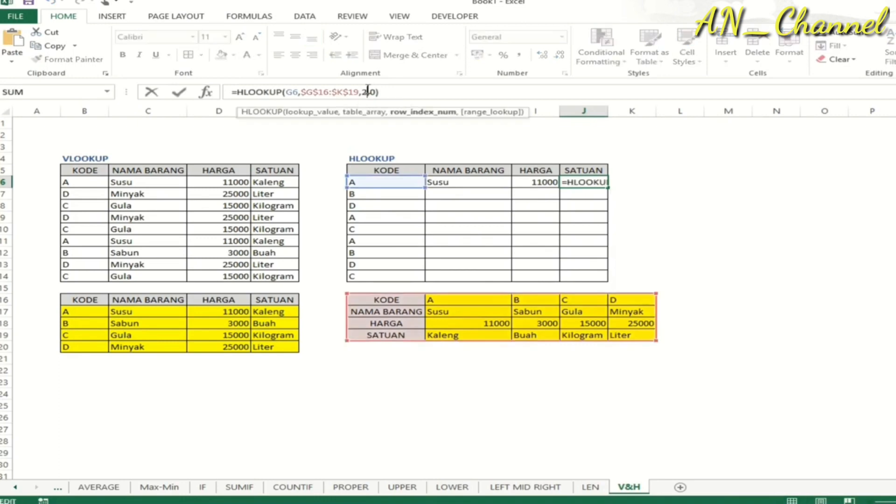
double_click(368, 92)
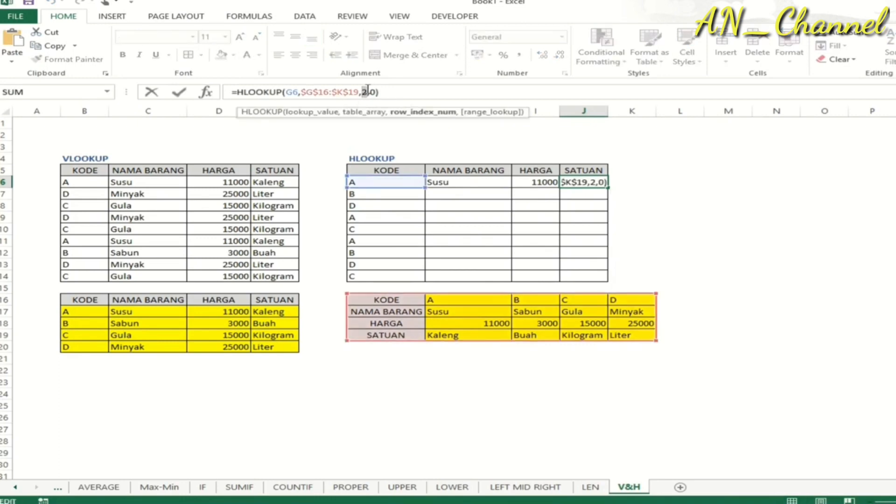
type("4")
key("Return")
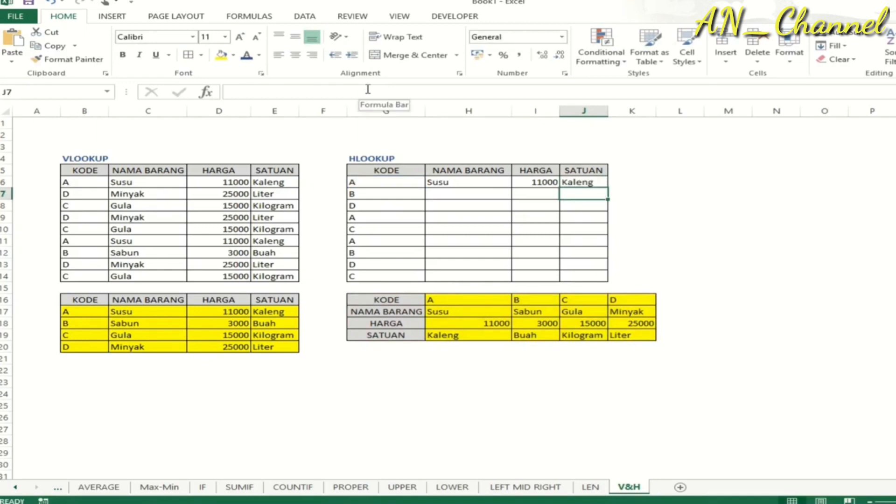
Copy the HLOOKUP formulas in H6:J6 down through row 14 of the HLOOKUP table
key("Up")
key("shift+Left")
key("shift+Left")
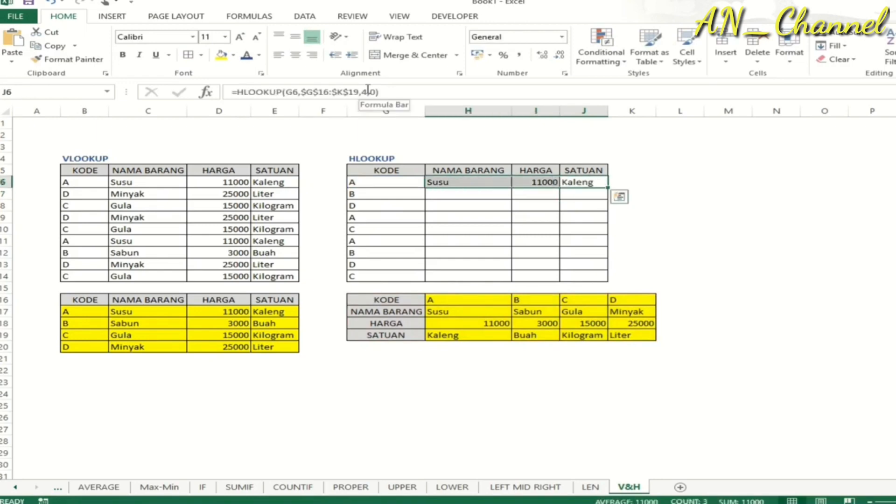
key("ctrl+c")
key("shift+Down")
key("shift+Down")
key("shift+Down")
key("shift+Down")
key("shift+Down")
key("shift+Down")
key("shift+Down")
key("shift+Down")
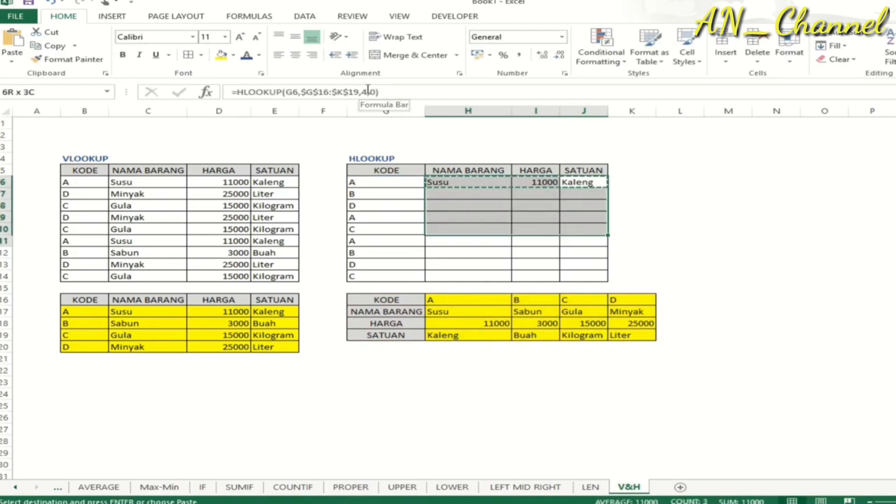
key("Return")
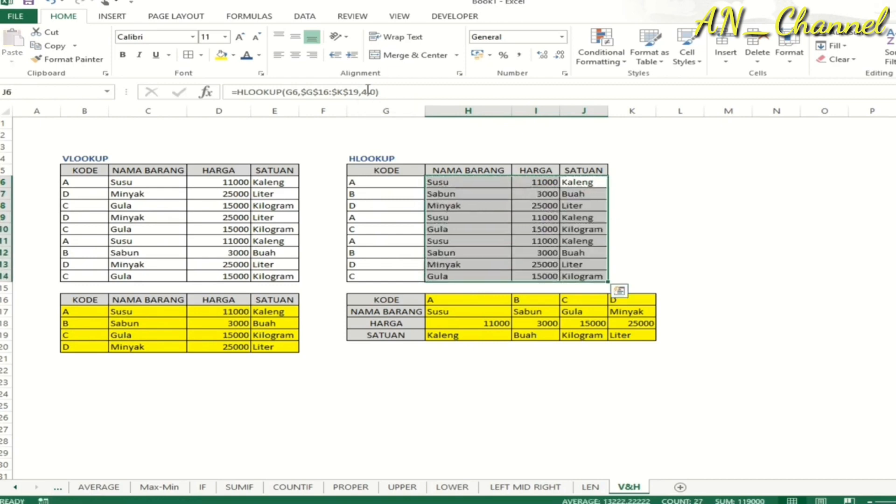
left_click(717, 230)
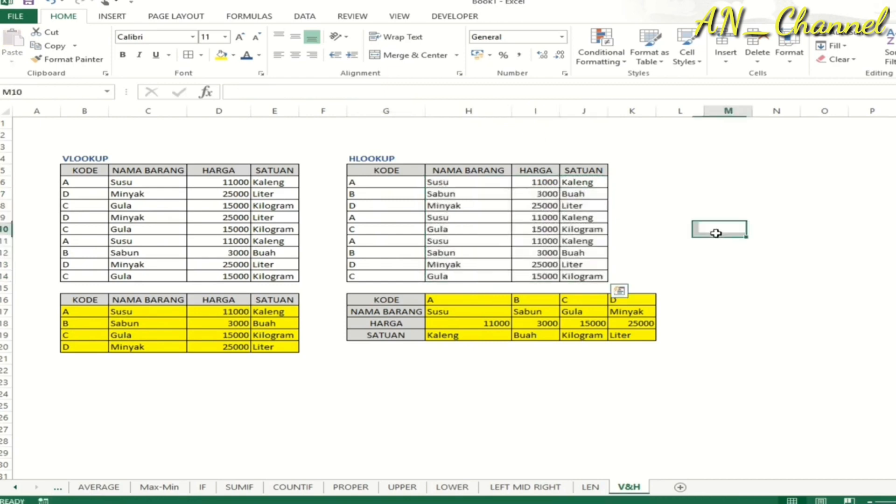